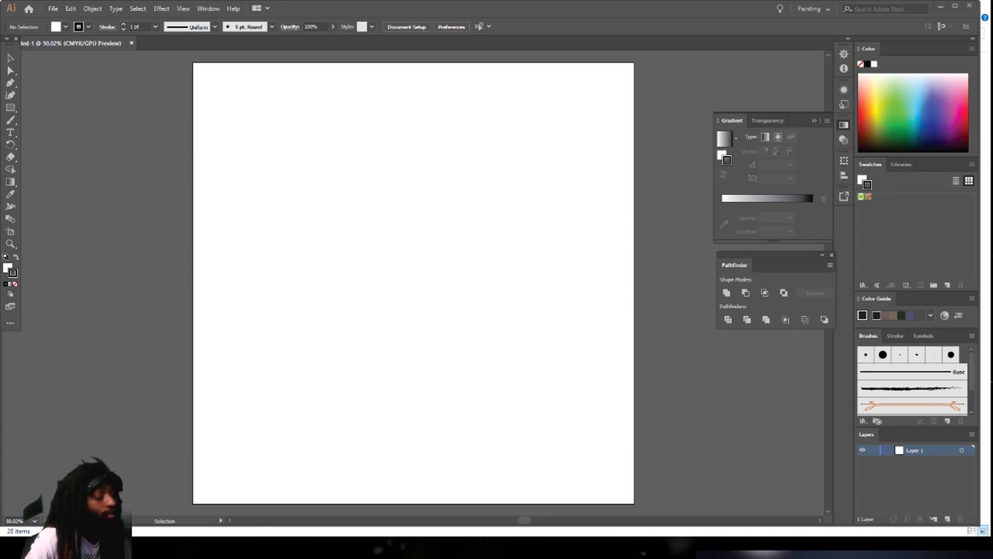
Place the portrait photo from Quick access onto the artboard and enlarge it proportionally to about 8.55 in wide
key("alt+Tab")
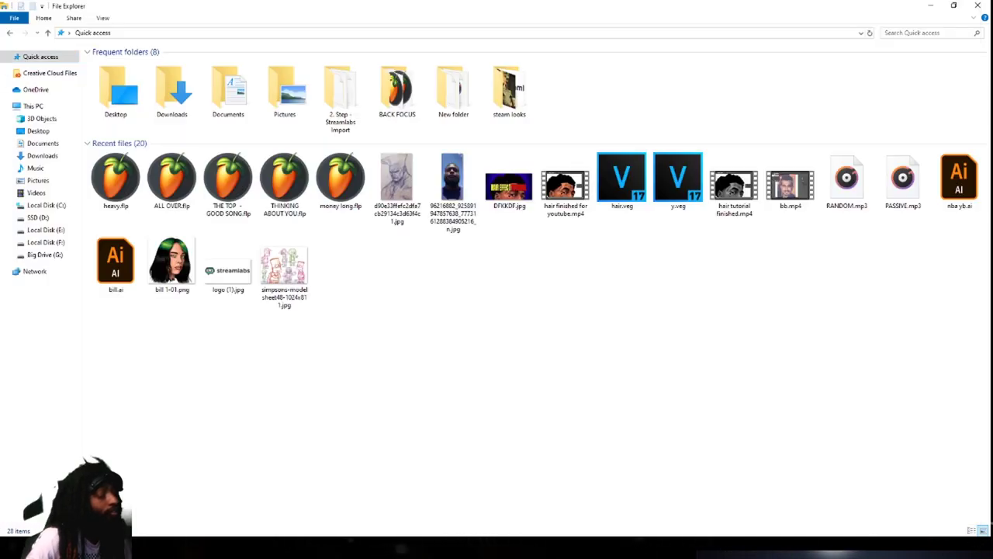
left_click_drag(443, 179, 400, 442)
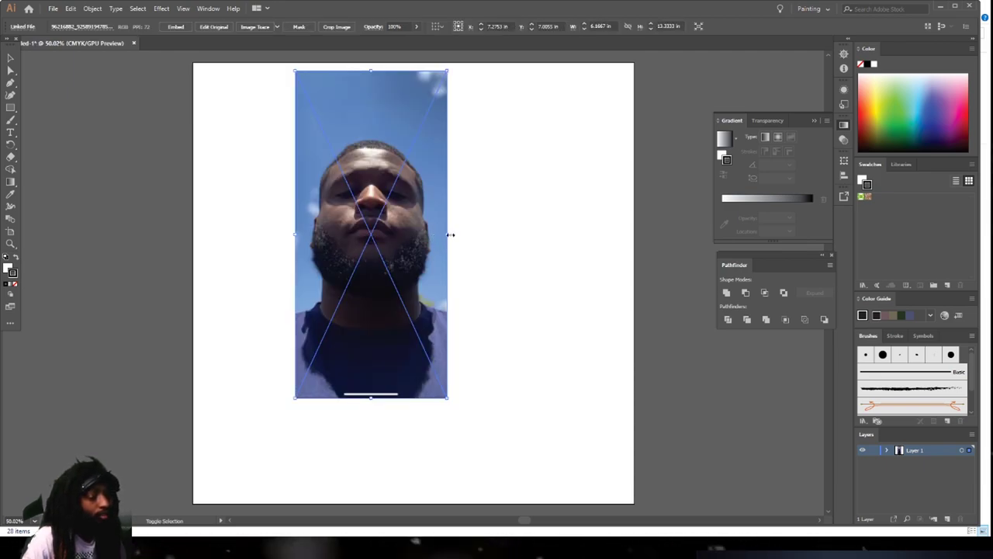
left_click_drag(447, 234, 522, 204)
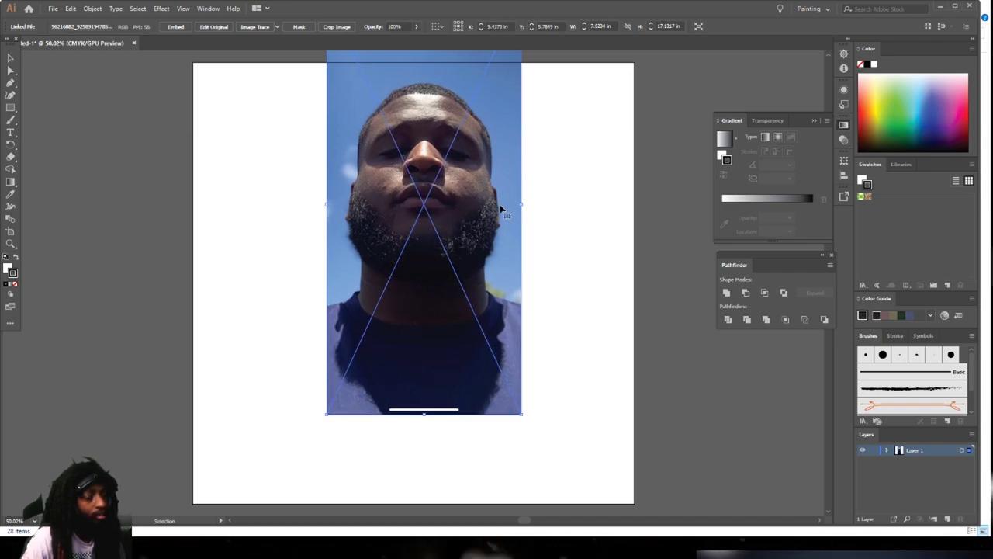
mouse_move(523, 204)
left_mouse_down()
mouse_move(537, 205)
mouse_move(505, 211)
left_mouse_up()
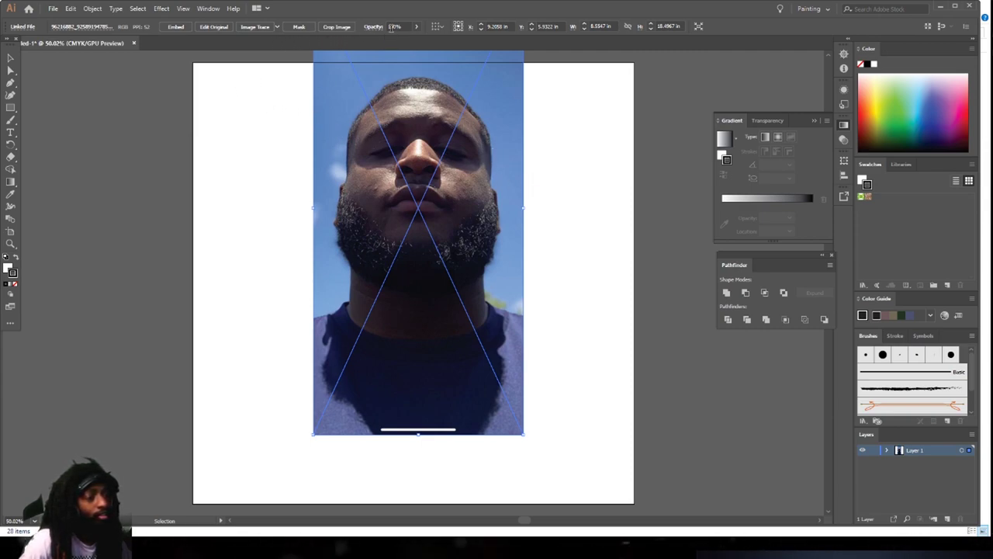
Lower the portrait photo's opacity to 69%
left_click(416, 27)
left_click_drag(407, 40, 402, 40)
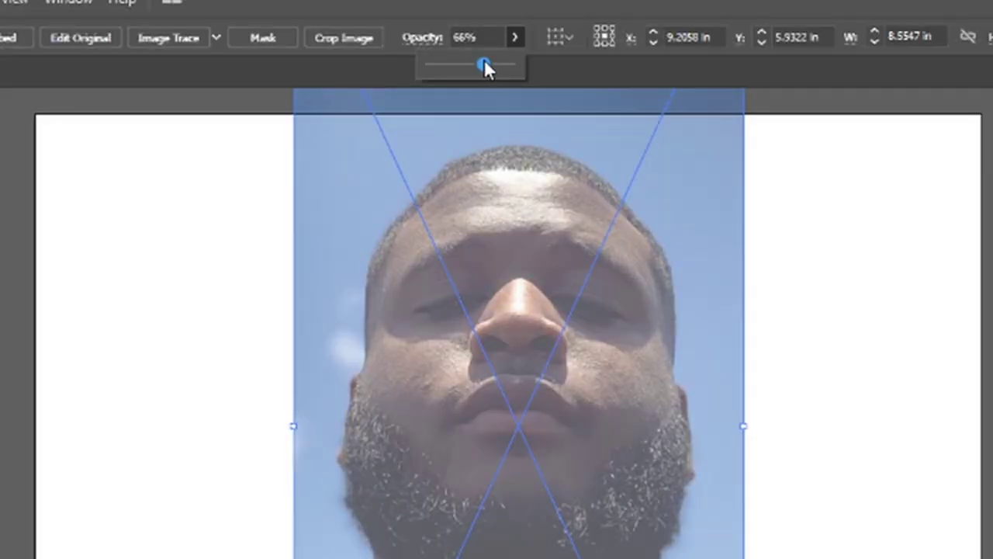
left_click_drag(484, 61, 487, 61)
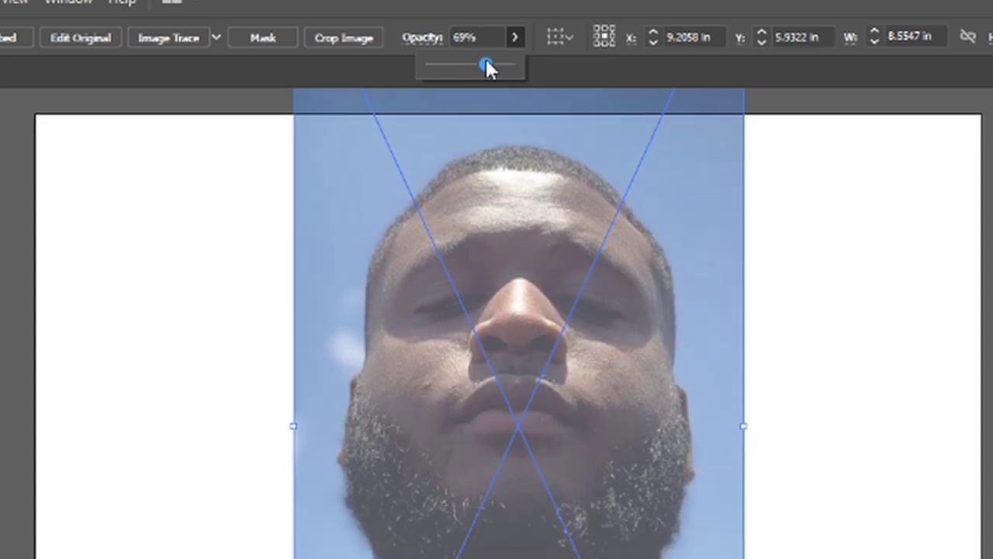
Lock the photo's layer and add a new layer above it
left_click(874, 450)
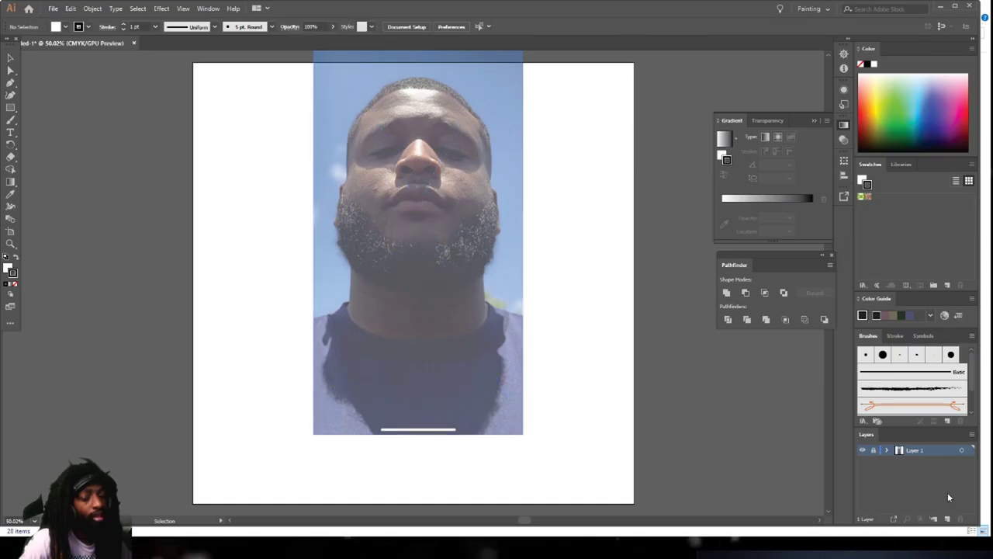
left_click(947, 518)
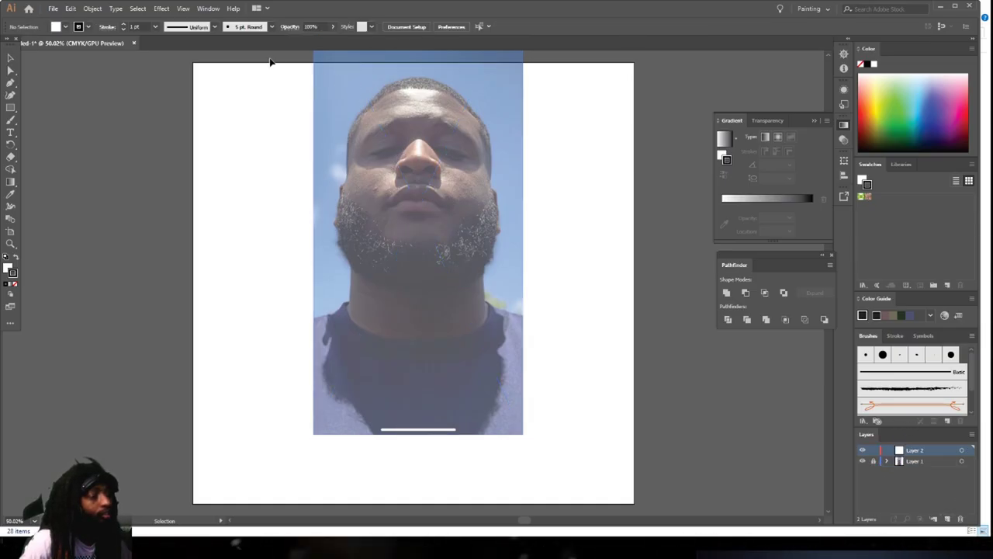
Create a calligraphic brush with a 3 pt size controlled by pen pressure and a 3 pt variation
left_click(271, 26)
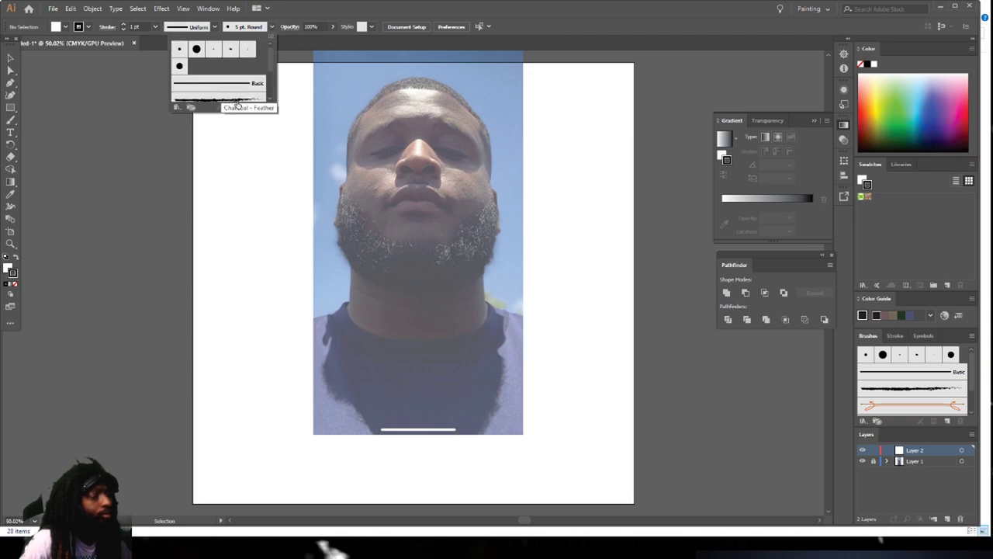
left_click(246, 107)
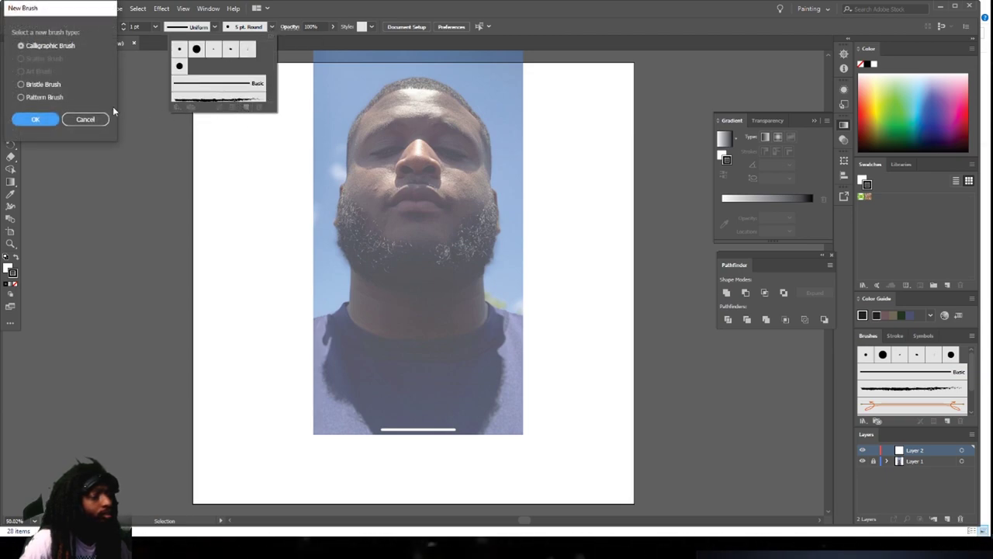
left_click(36, 119)
left_click(177, 162)
left_click(168, 195)
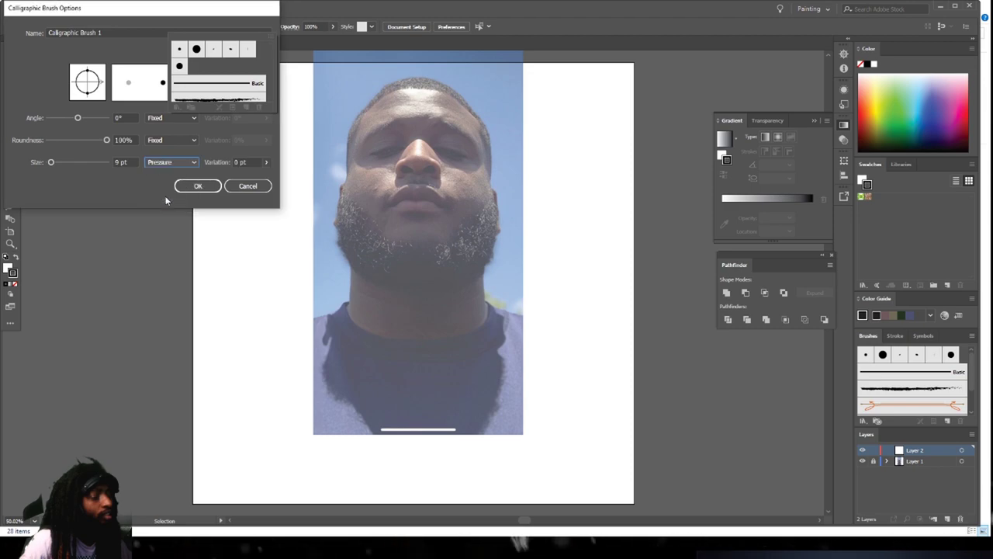
double_click(115, 162)
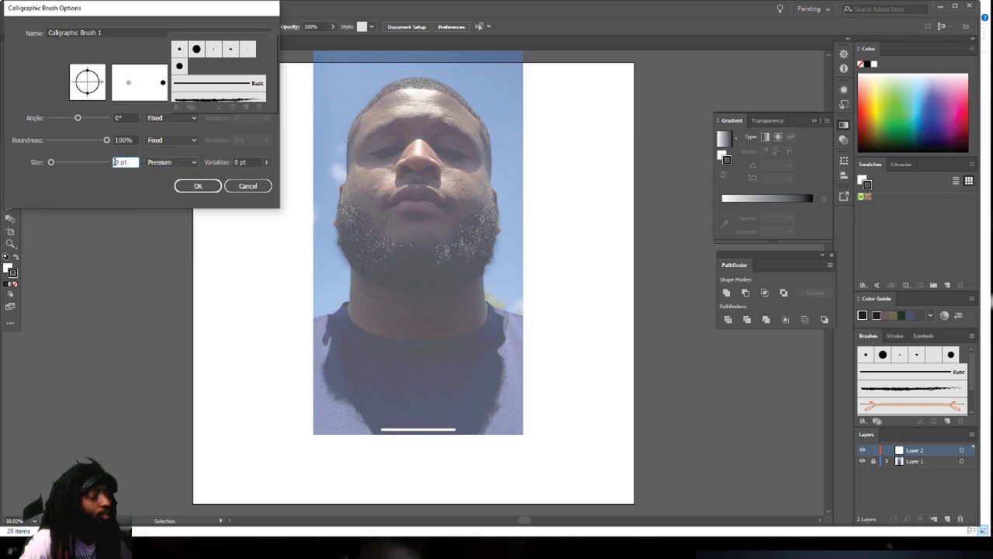
type("3")
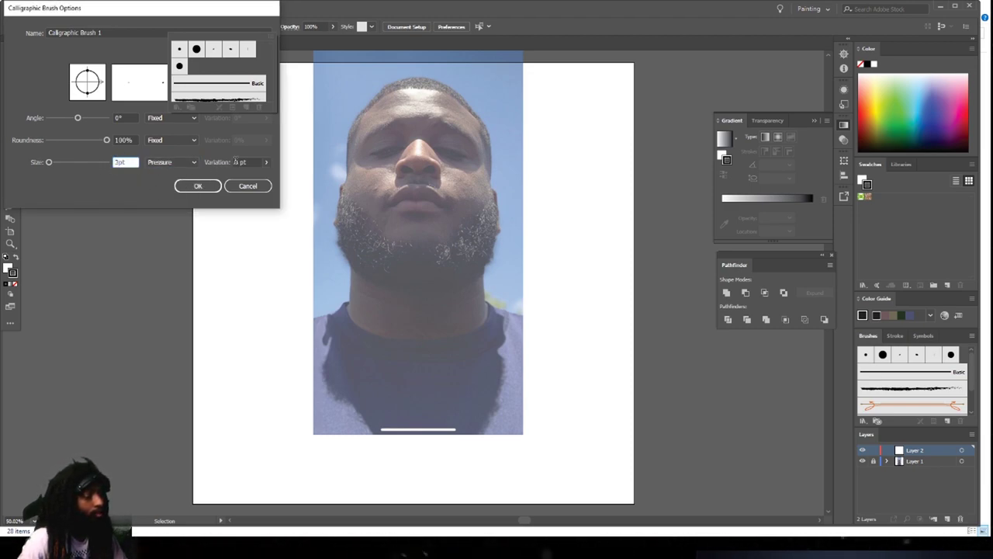
double_click(237, 161)
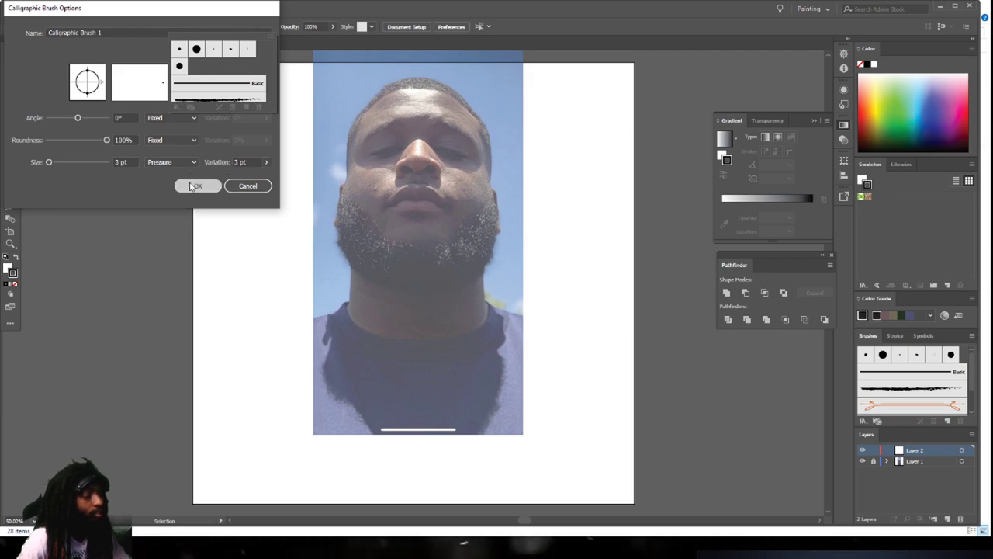
left_click(198, 186)
Set up the Paintbrush for sketching with 38% opacity and a purple 7C00FF stroke
double_click(12, 121)
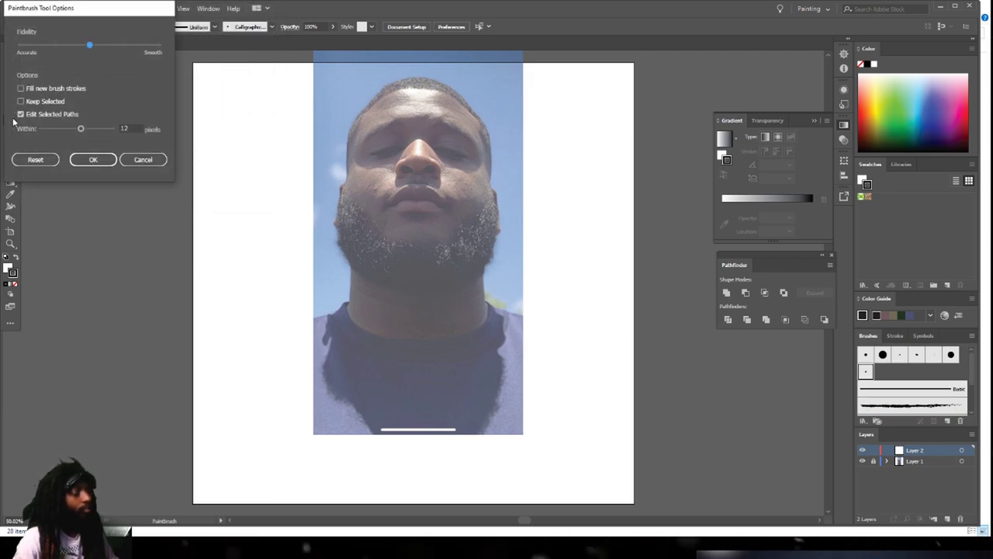
left_click(143, 159)
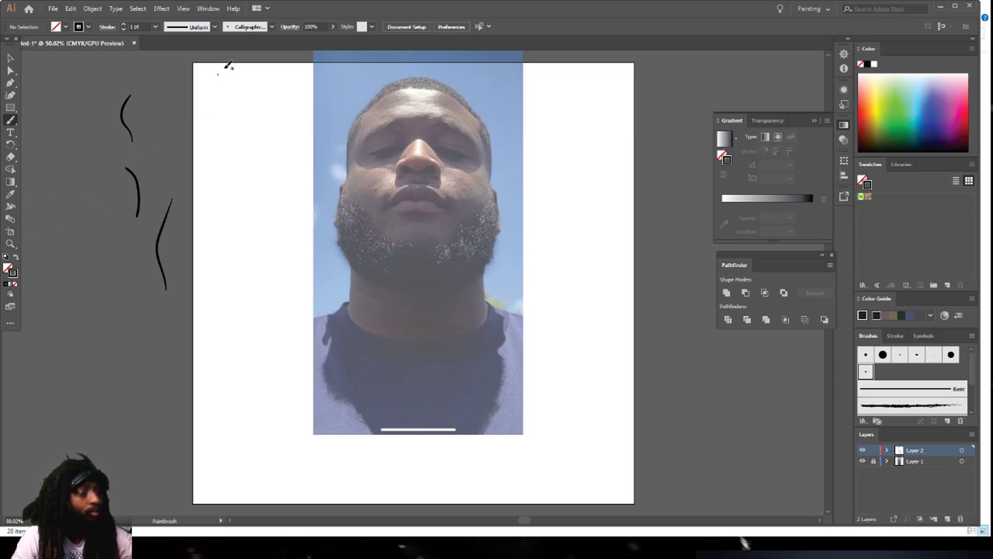
left_click(332, 28)
left_click_drag(310, 42, 306, 47)
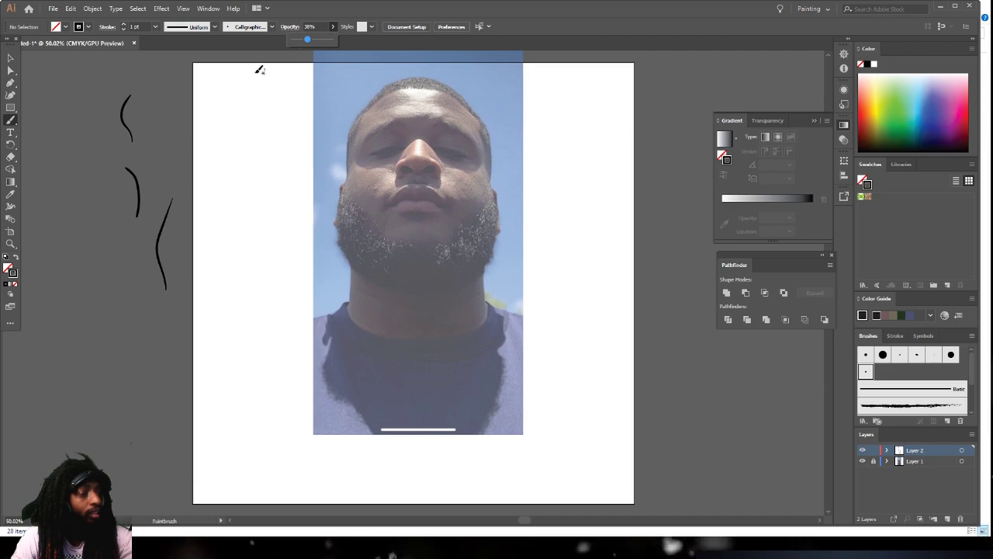
double_click(10, 274)
left_click(107, 67)
left_click_drag(163, 56, 162, 71)
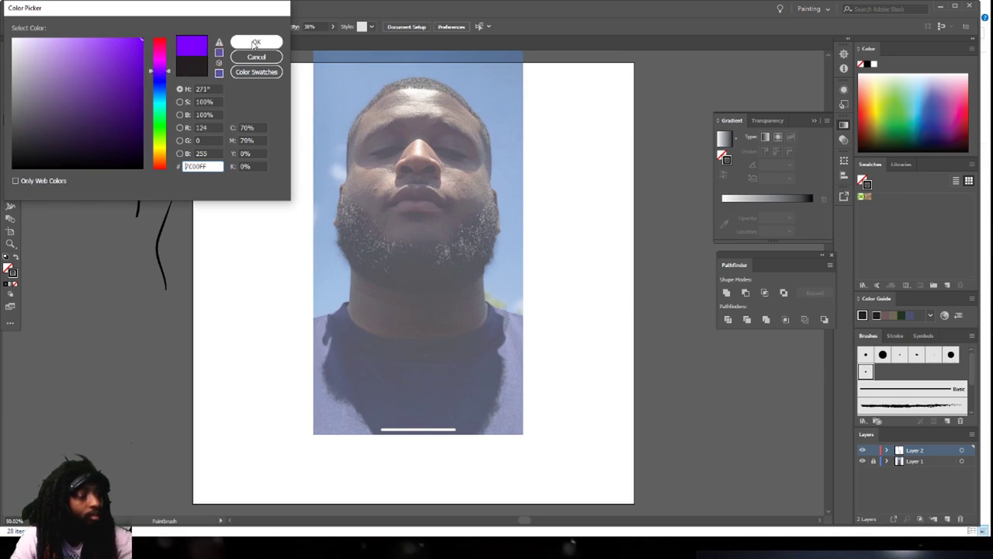
left_click(256, 43)
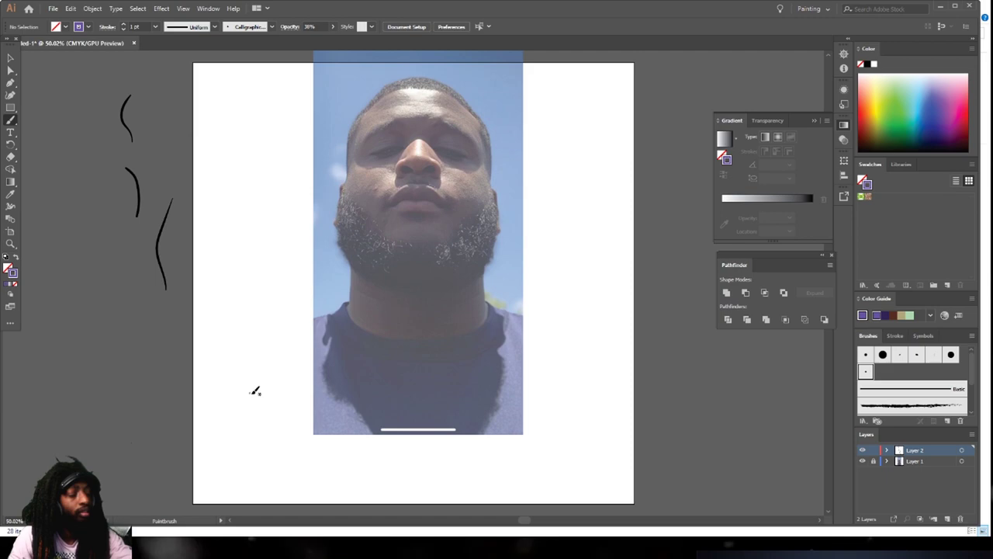
Sketch a rough raised hand in loose purple strokes beside the neck and shoulder, including its fingers, palm and wrist
mouse_move(224, 457)
left_mouse_down()
mouse_move(304, 410)
mouse_move(266, 423)
mouse_move(307, 410)
left_mouse_up()
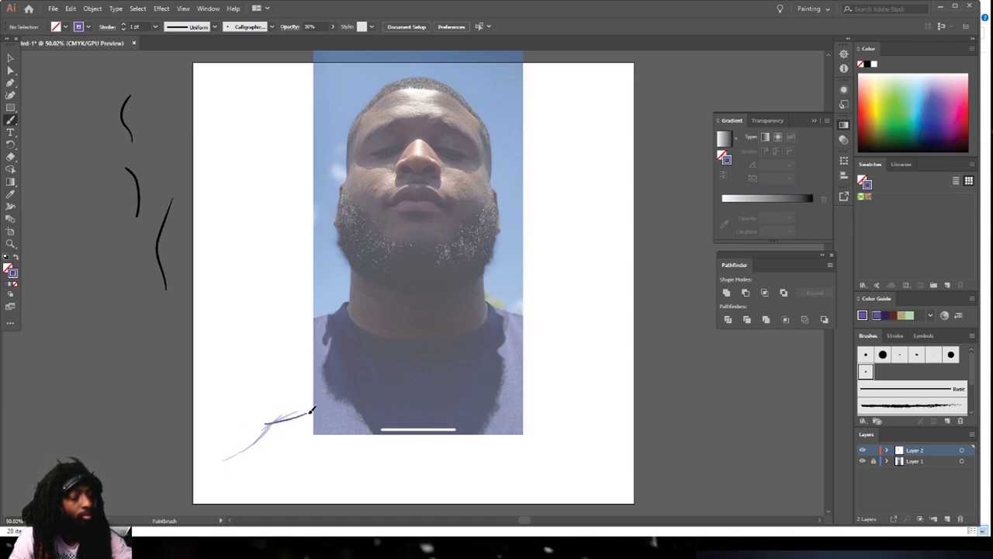
left_click_drag(245, 444, 289, 368)
mouse_move(293, 320)
left_mouse_down()
mouse_move(271, 294)
mouse_move(230, 315)
left_mouse_up()
left_click_drag(198, 370, 194, 376)
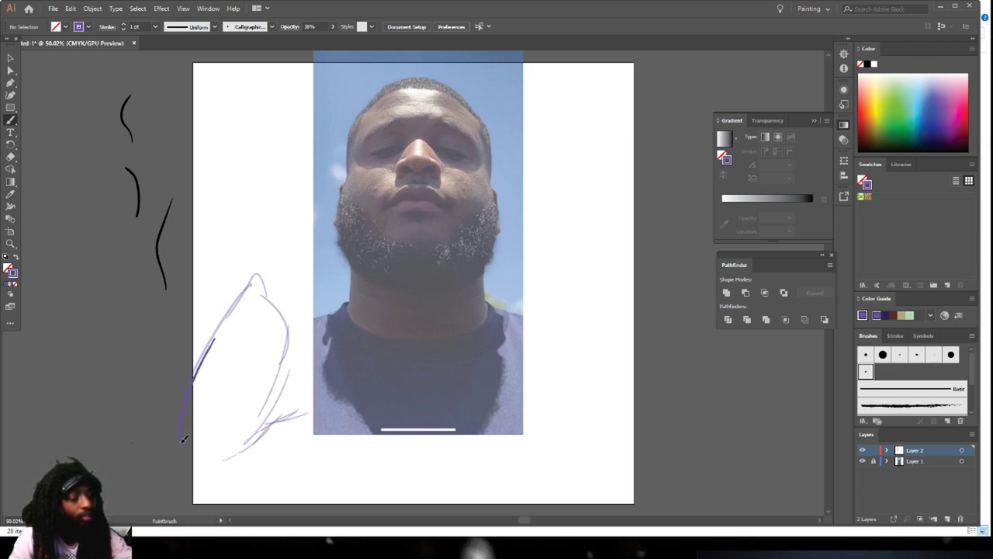
mouse_move(257, 431)
left_mouse_down()
mouse_move(286, 423)
mouse_move(278, 420)
mouse_move(350, 402)
left_mouse_up()
mouse_move(281, 396)
left_mouse_down()
mouse_move(300, 394)
mouse_move(297, 316)
left_mouse_up()
mouse_move(288, 334)
left_mouse_down()
mouse_move(311, 278)
mouse_move(351, 289)
left_mouse_up()
left_click_drag(312, 232, 350, 268)
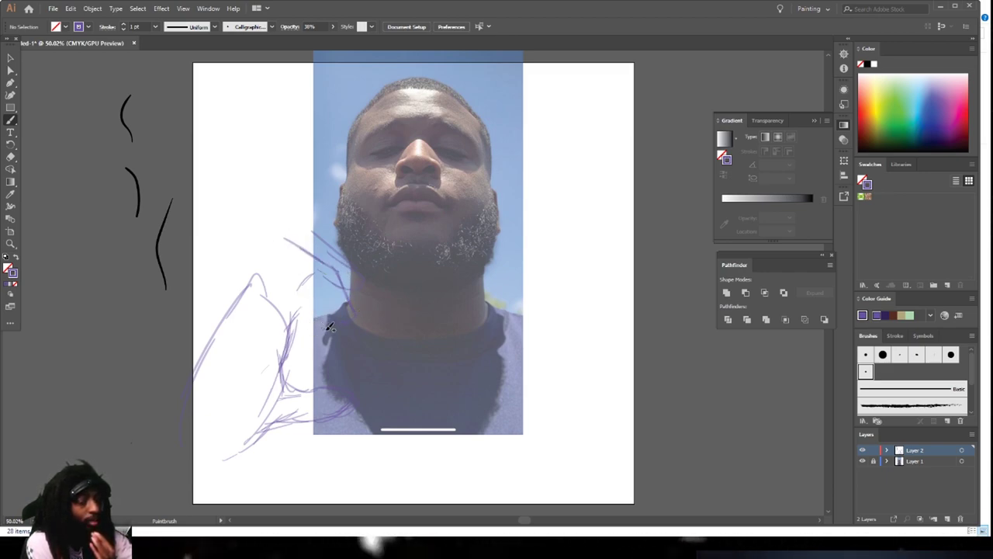
mouse_move(324, 303)
left_mouse_down()
mouse_move(336, 334)
mouse_move(319, 327)
mouse_move(289, 273)
left_mouse_up()
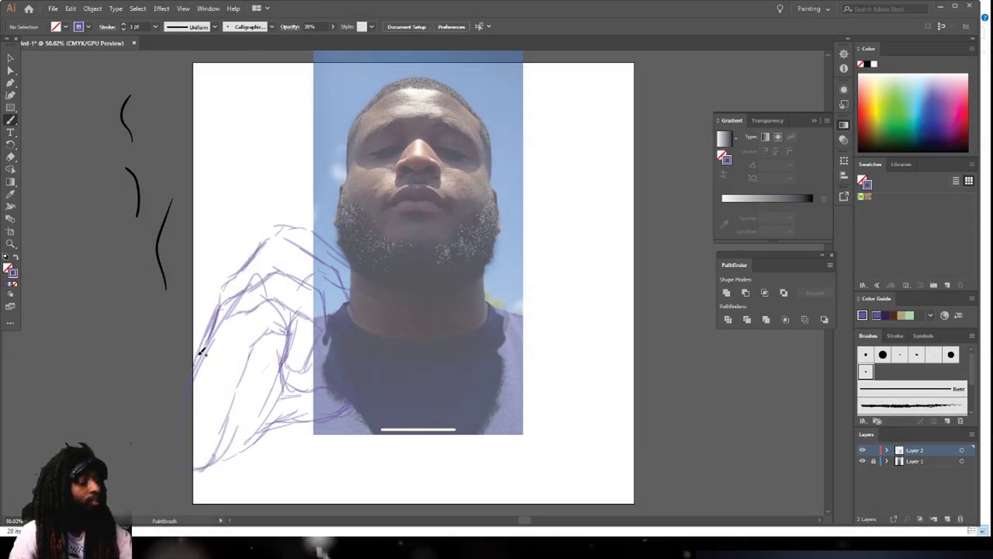
left_click_drag(213, 326, 173, 385)
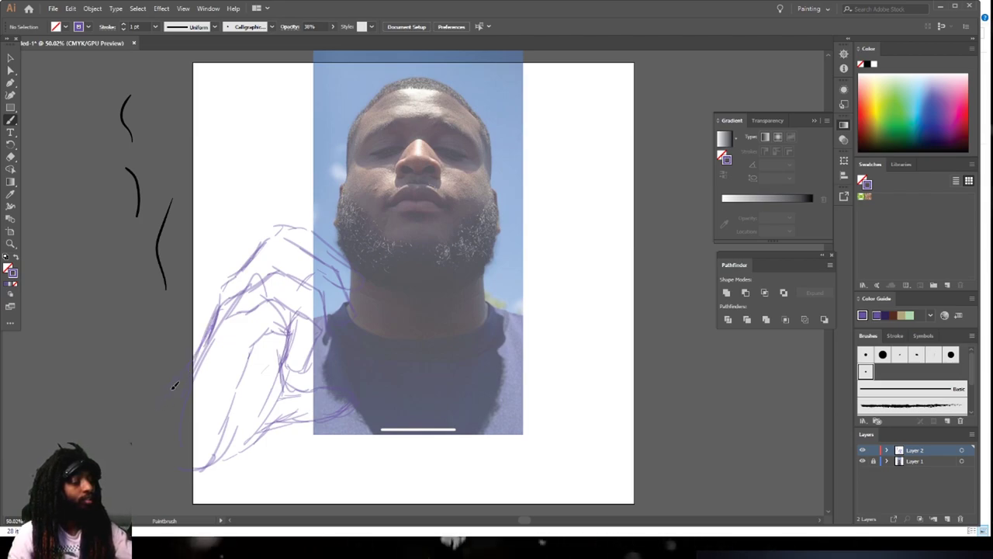
mouse_move(196, 464)
left_mouse_down()
mouse_move(220, 470)
mouse_move(188, 479)
mouse_move(203, 471)
mouse_move(166, 472)
left_mouse_up()
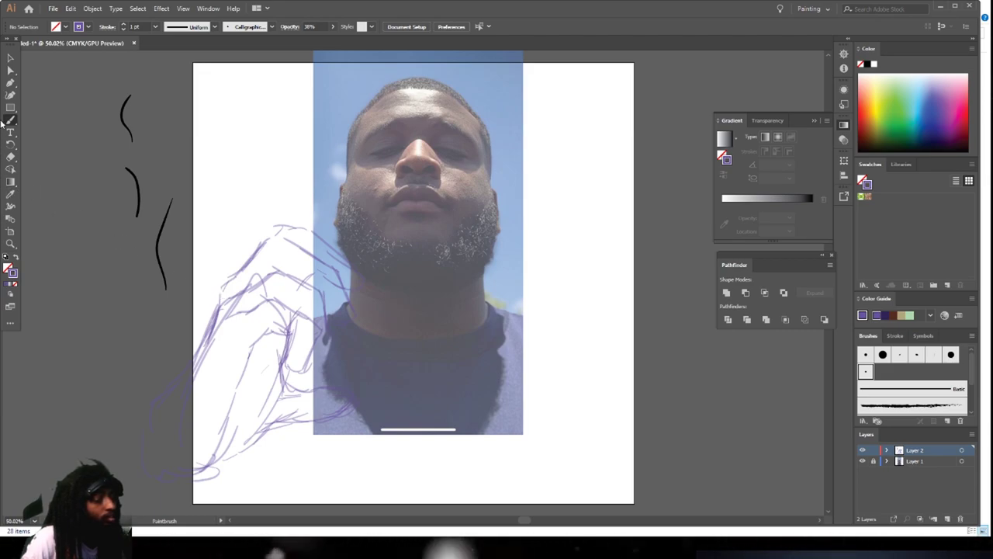
Select the strokes between the thumb and fingers of the sketch and paint a small purple mark outside the artboard
left_click(10, 59)
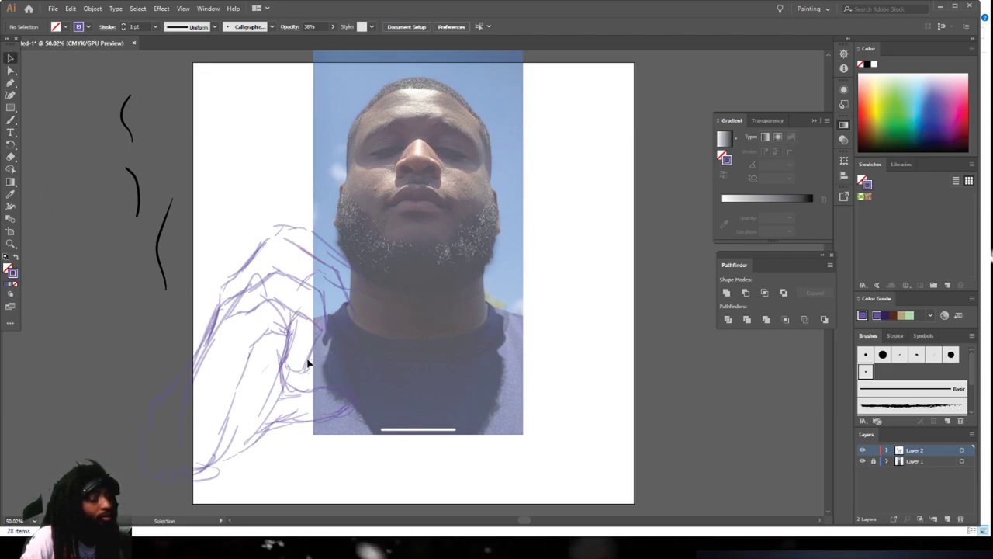
left_click(287, 356)
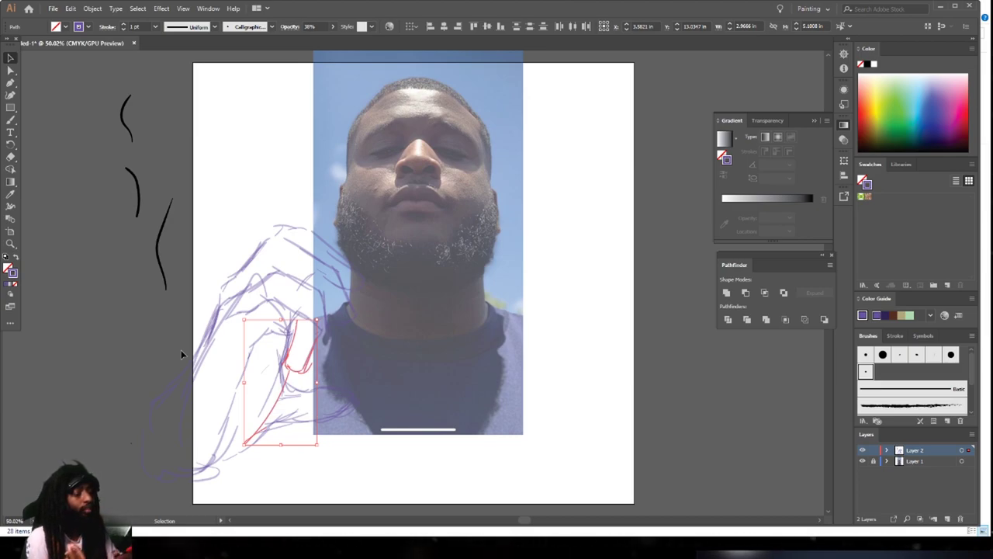
left_click(10, 121)
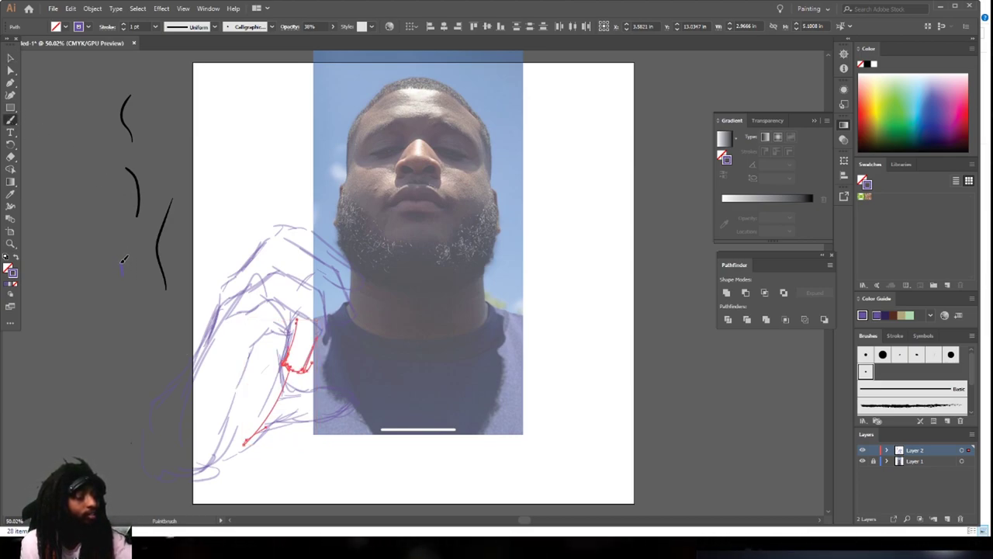
left_click_drag(122, 262, 123, 261)
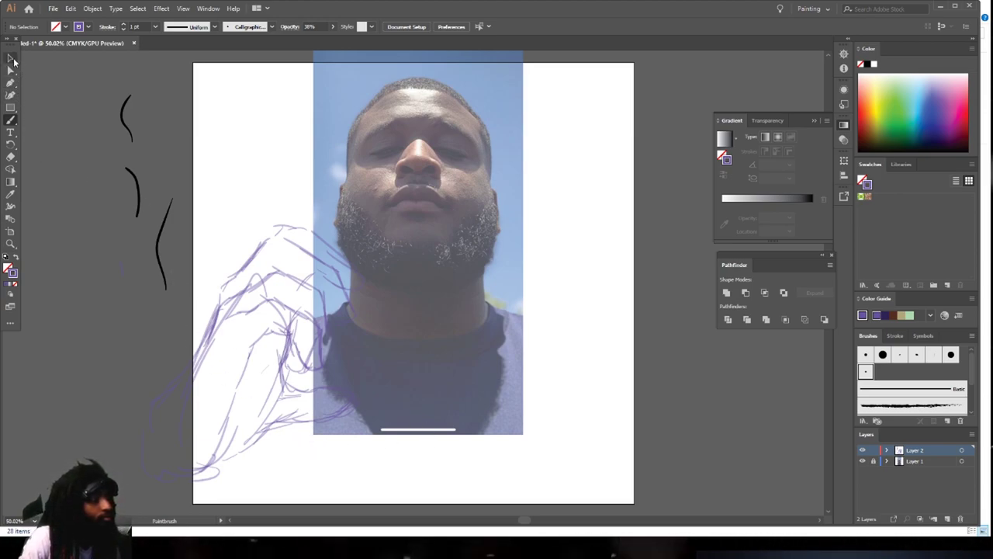
Delete three unwanted strokes between the thumb and fingers of the hand sketch
left_click(295, 369)
key("Delete")
left_click(285, 351)
key("Delete")
left_click(293, 332)
key("Delete")
Lock the hand sketch's layer and add a new layer above it
key("ctrl+minus")
key("ctrl+minus")
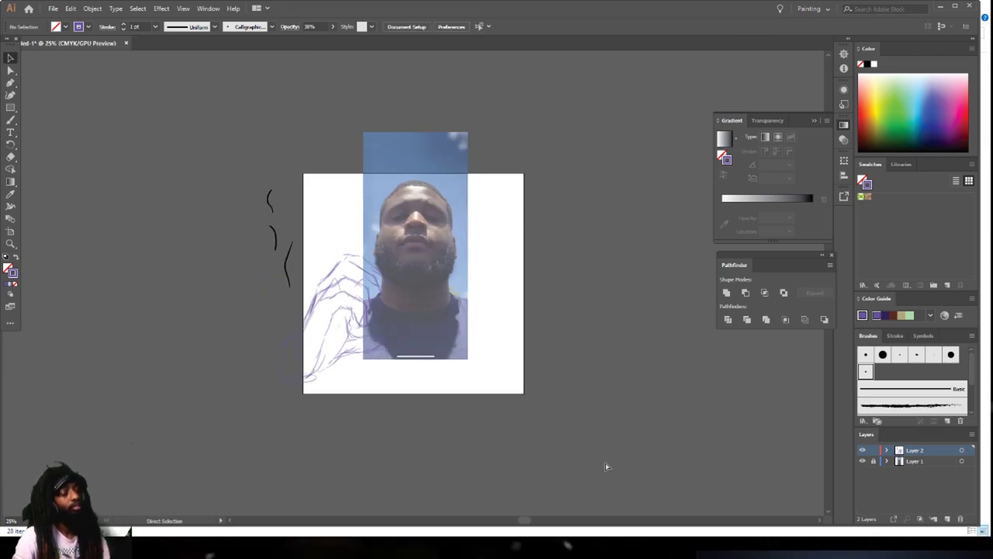
key("ctrl+plus")
key("ctrl+plus")
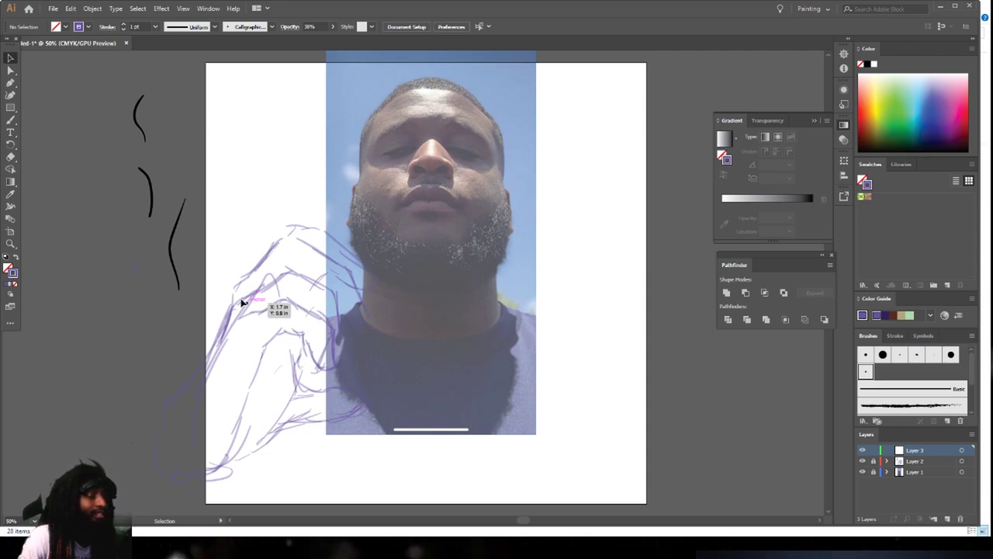
Restore the default fill and stroke colours and paint two black test strokes with the Paintbrush beside the artboard
left_click(6, 257)
left_click(10, 120)
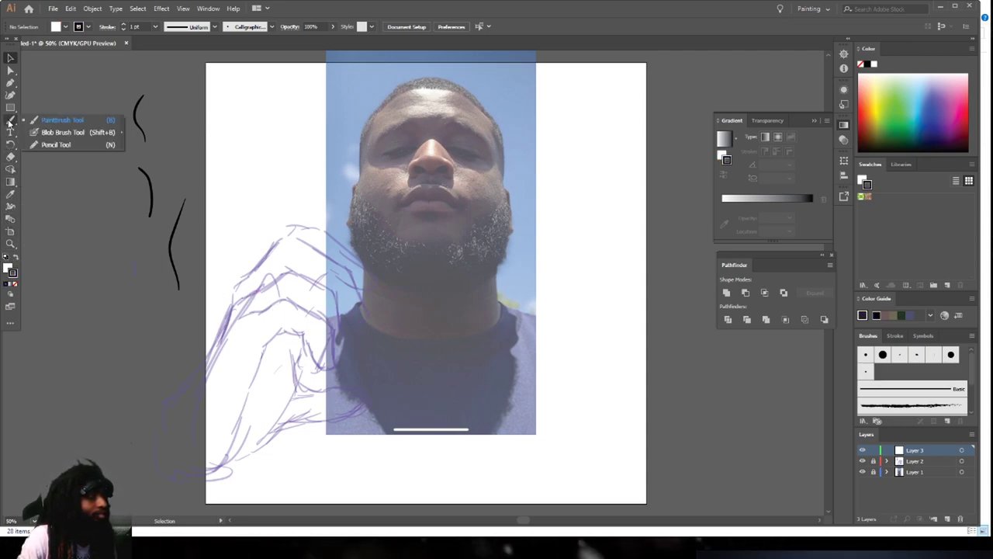
left_click(58, 121)
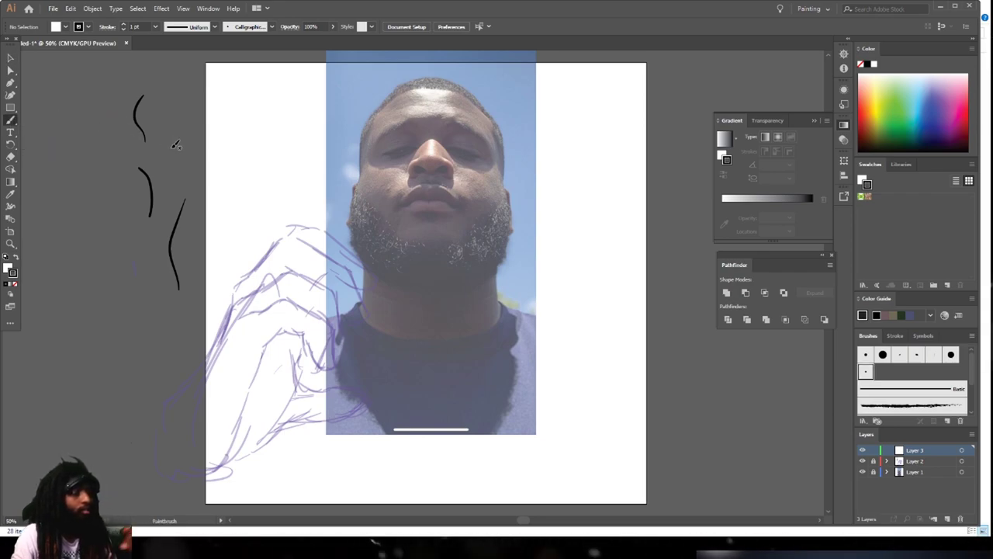
left_click_drag(161, 196, 191, 237)
left_click_drag(164, 178, 165, 219)
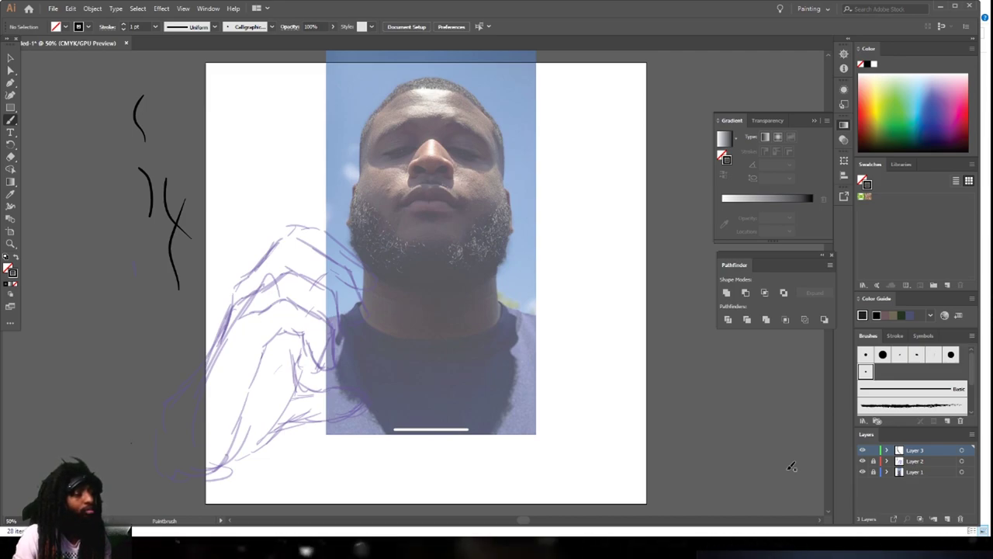
Set the Paintbrush's stroke weight to 0.5 pt
left_click(155, 27)
left_click(164, 51)
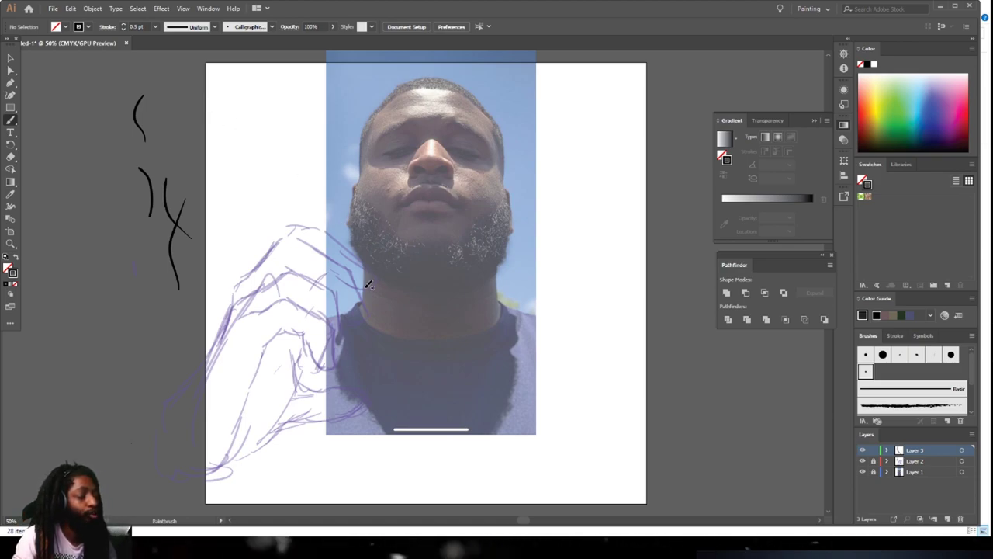
Try inking the curved palm line up from the wrist of the hand sketch with the 0.5 pt stroke
key("ctrl+minus")
key("ctrl+equal")
key("ctrl+equal")
scroll(400, 348, "left", 2)
scroll(401, 339, "down", 7)
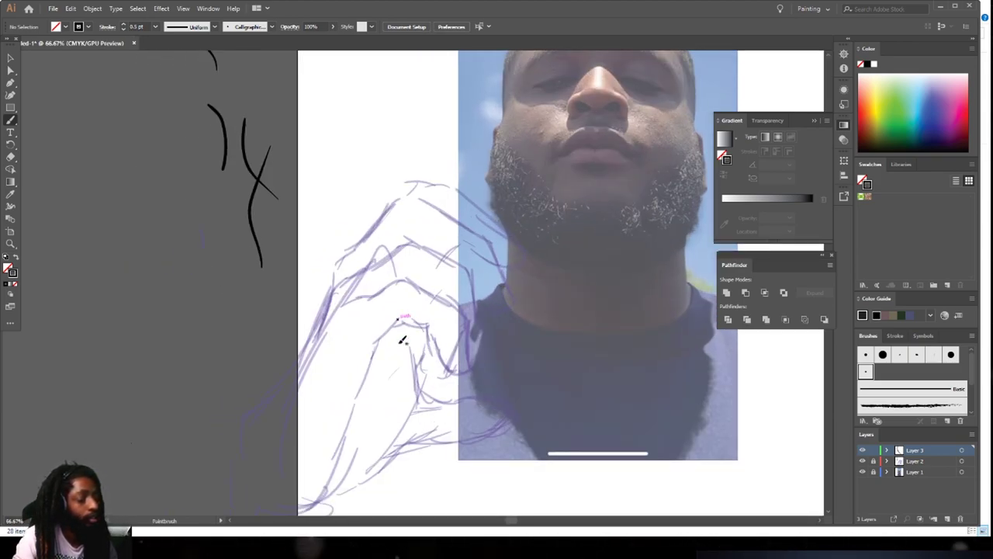
key("ctrl+equal")
scroll(403, 335, "left", 1)
scroll(406, 332, "up", 1)
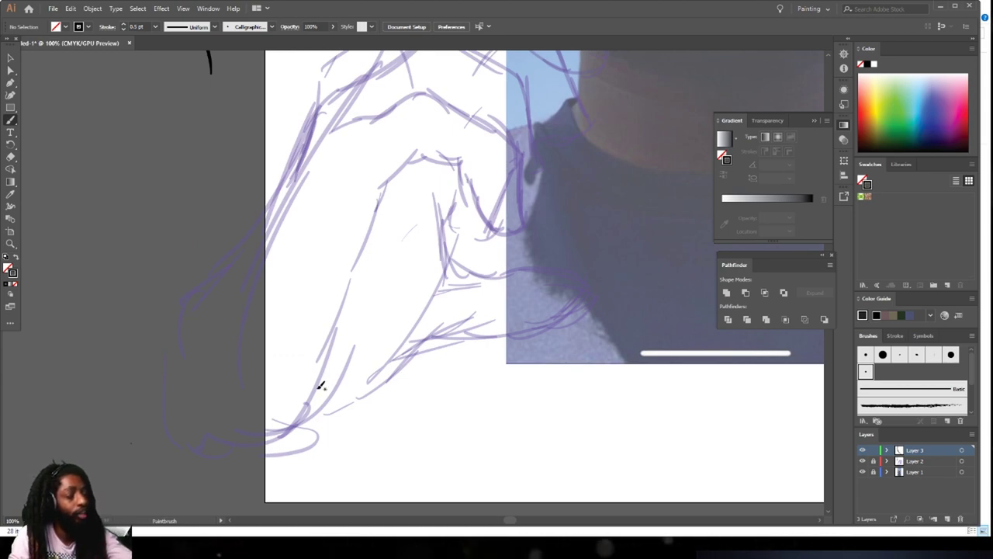
left_click_drag(257, 434, 283, 429)
left_click_drag(326, 378, 343, 329)
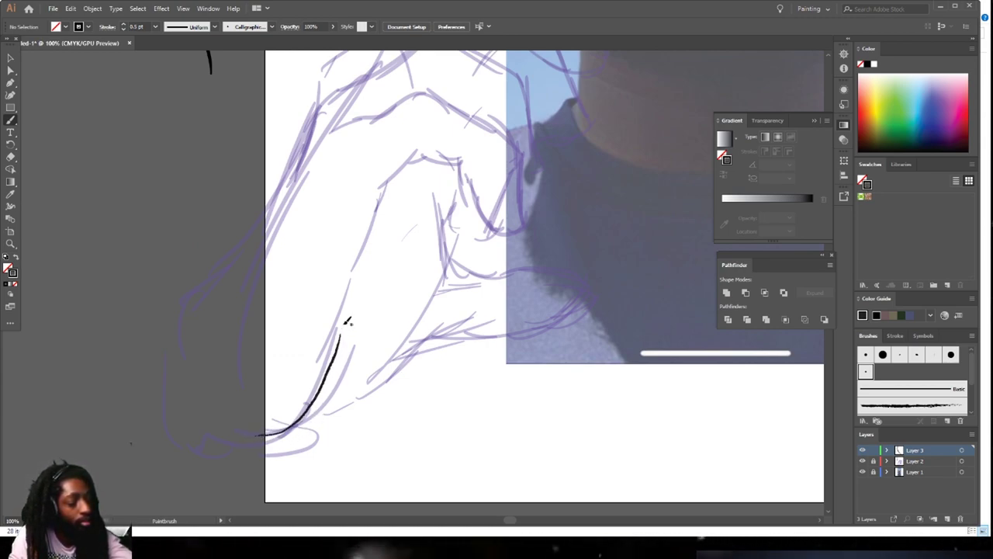
key("ctrl+z")
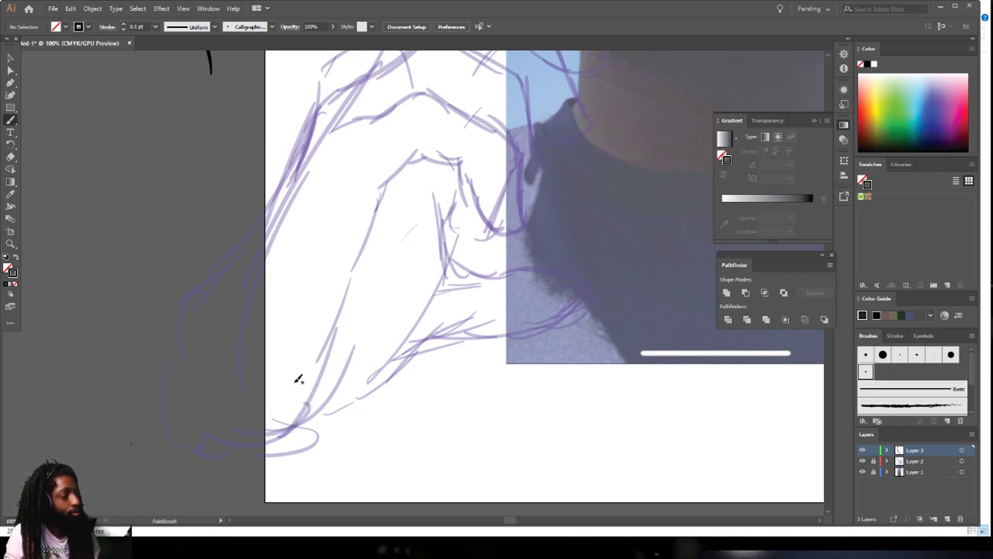
Set the stroke weight to 1 pt and ink the palm line from the wrist up towards the lowest finger
left_click(156, 27)
left_click(167, 75)
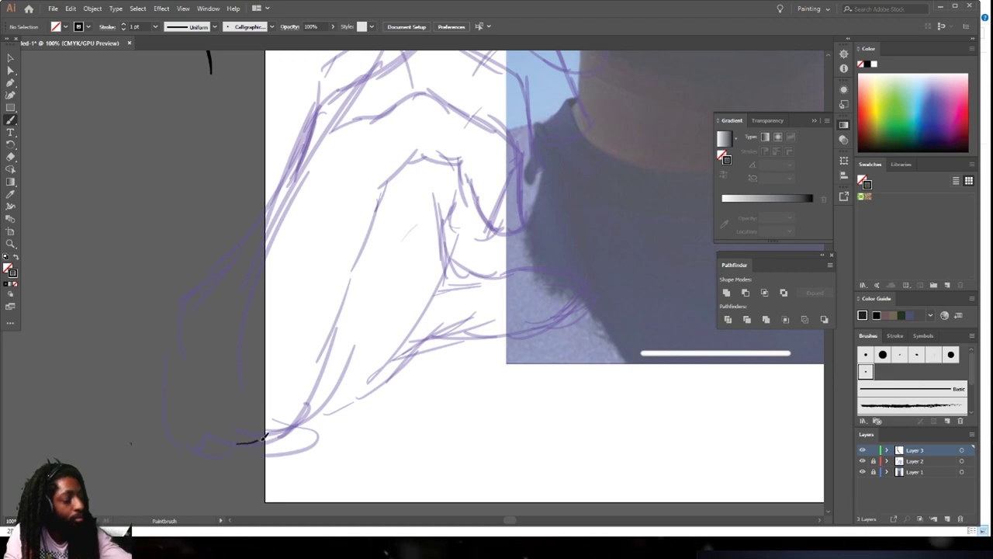
left_click_drag(335, 363, 376, 234)
left_click_drag(390, 200, 388, 194)
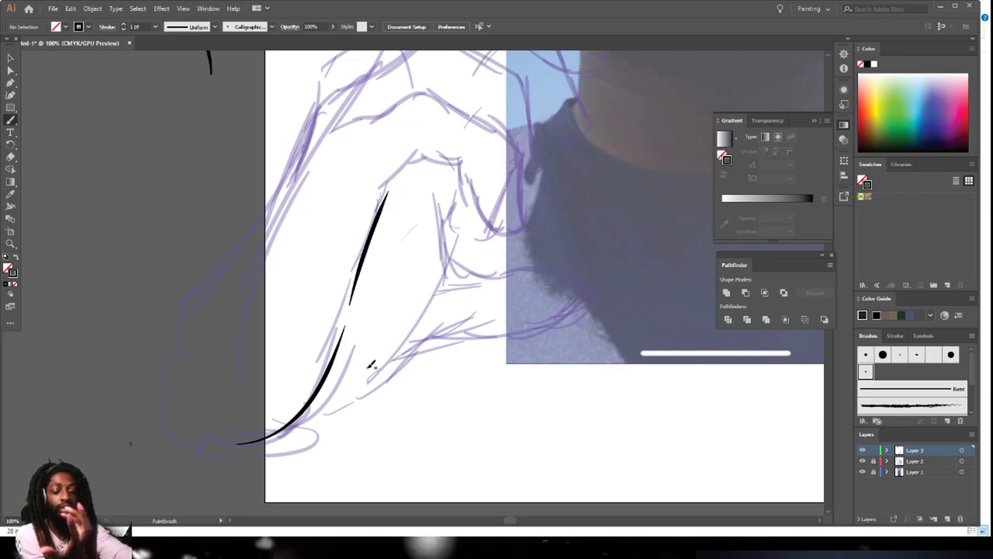
Ink the lowest finger's underside, rounded tip and upper contour, plus the knuckle curve at the back of the hand
scroll(393, 339, "up", 4)
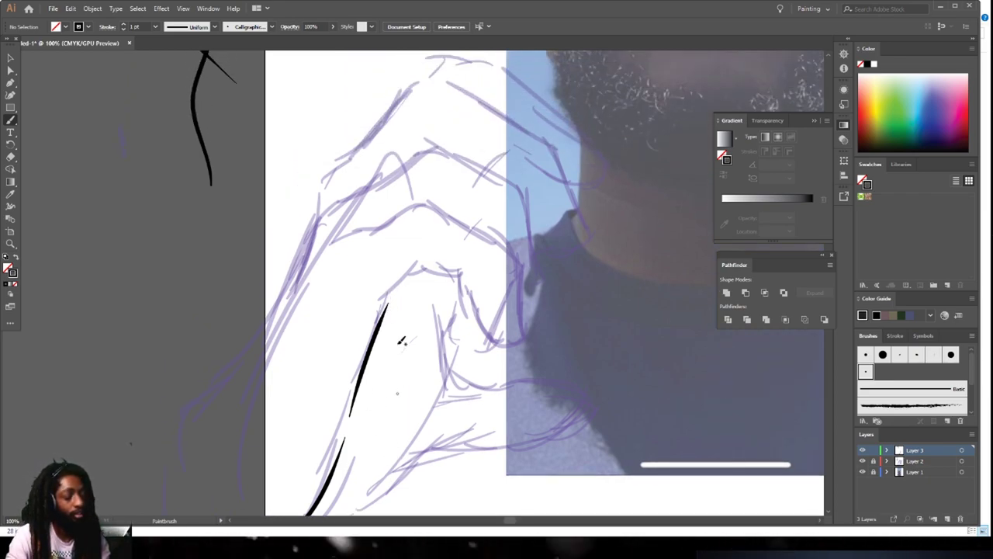
key("ctrl+equal")
key("ctrl+equal")
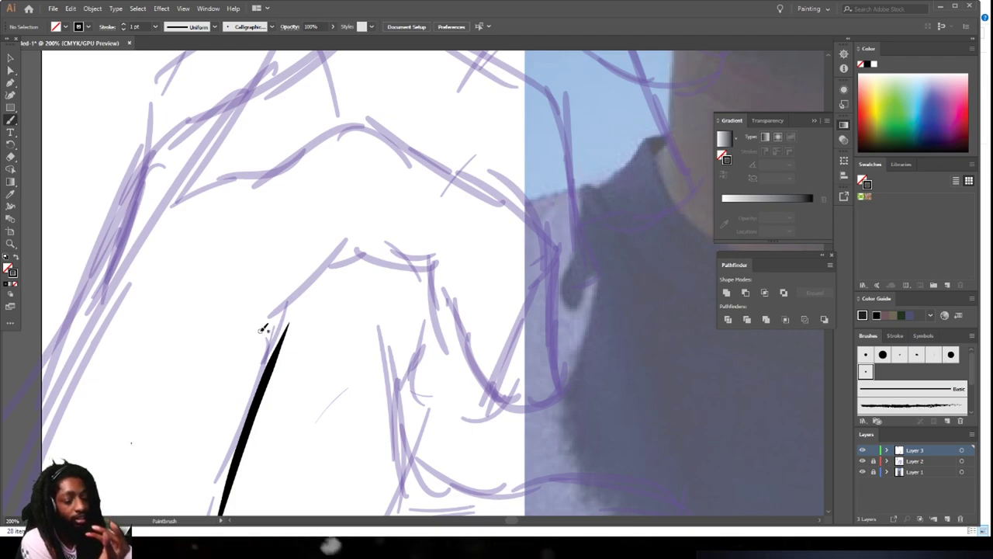
left_click_drag(256, 333, 291, 318)
mouse_move(342, 249)
left_mouse_down()
mouse_move(436, 269)
mouse_move(442, 304)
mouse_move(477, 366)
mouse_move(532, 393)
mouse_move(570, 378)
mouse_move(548, 271)
left_mouse_up()
mouse_move(541, 223)
left_mouse_down()
mouse_move(518, 192)
mouse_move(455, 162)
left_mouse_up()
left_click_drag(392, 134, 184, 196)
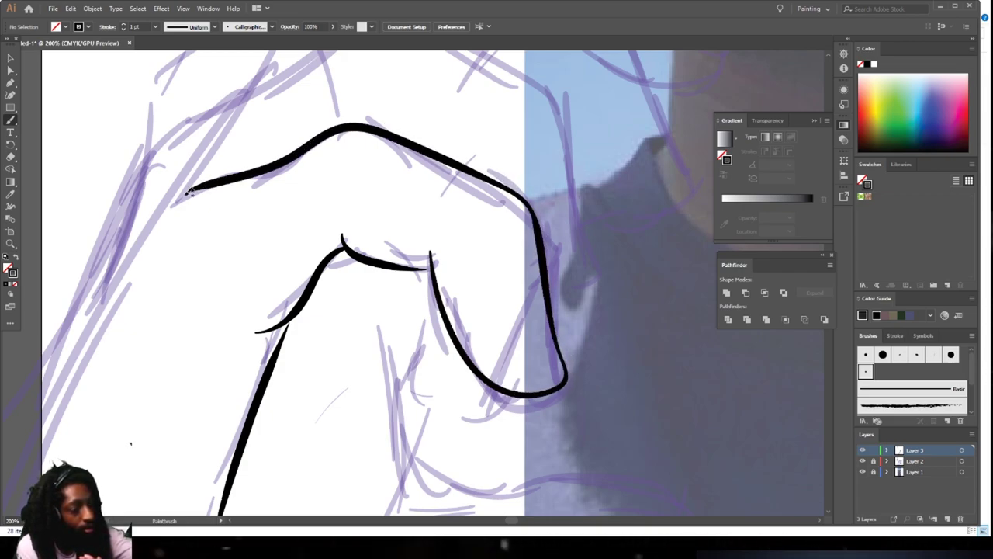
mouse_move(84, 322)
left_mouse_down()
mouse_move(145, 201)
mouse_move(250, 174)
mouse_move(308, 146)
left_mouse_up()
Ink the upper contour of the second finger from its knuckle and undo the unwanted last stroke
key("ctrl+minus")
key("ctrl+minus")
key("ctrl+minus")
key("ctrl+equal")
key("ctrl+equal")
left_click_drag(571, 151, 550, 237)
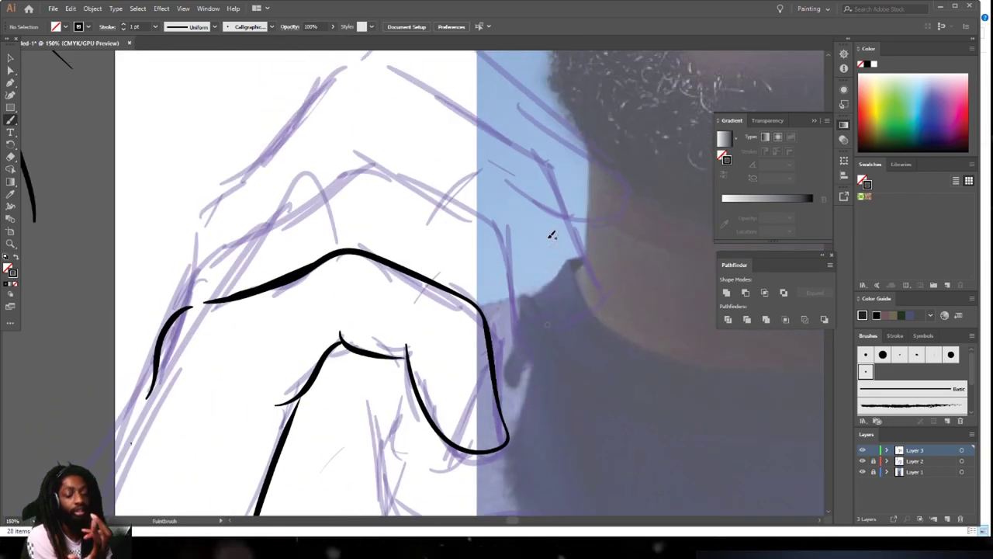
scroll(552, 235, "up", 2)
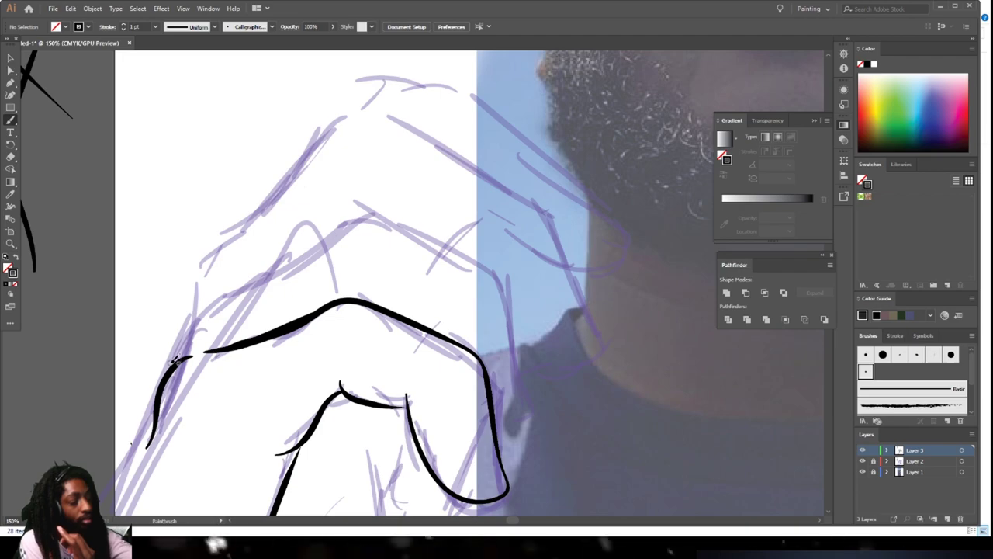
mouse_move(224, 291)
left_mouse_down()
mouse_move(386, 203)
mouse_move(525, 326)
mouse_move(586, 500)
left_mouse_up()
key("ctrl+minus")
key("ctrl+minus")
key("ctrl+minus")
key("ctrl+equal")
key("ctrl+equal")
scroll(534, 470, "down", 1)
key("ctrl+z")
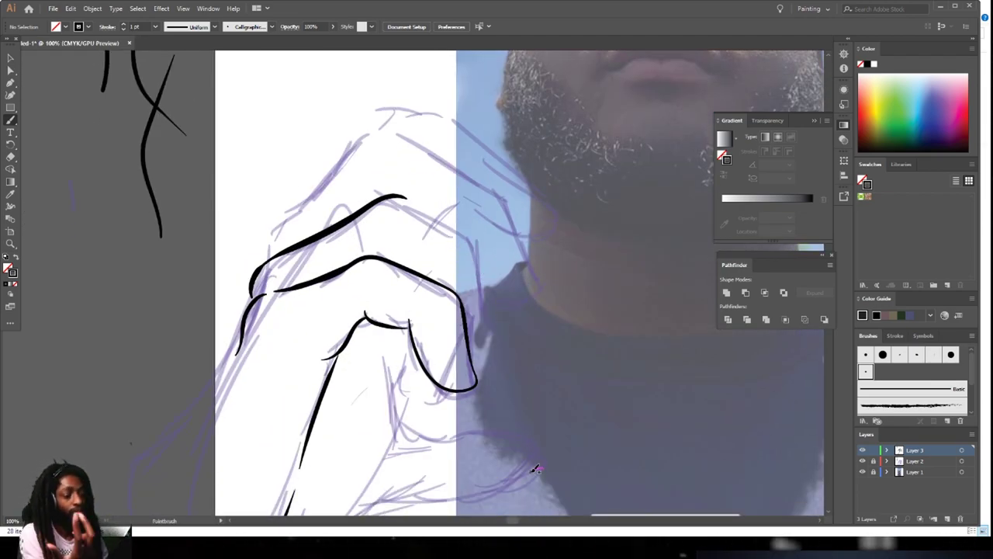
Ink the contours and tips of the remaining upper fingers over the sketch, redoing one stroke
left_click_drag(485, 387, 535, 372)
mouse_move(423, 208)
left_mouse_down()
mouse_move(537, 283)
mouse_move(618, 310)
mouse_move(541, 195)
left_mouse_up()
mouse_move(624, 300)
left_mouse_down()
mouse_move(596, 254)
mouse_move(425, 158)
mouse_move(298, 214)
left_mouse_up()
key("ctrl+z")
mouse_move(273, 251)
left_mouse_down()
mouse_move(415, 155)
mouse_move(574, 223)
mouse_move(590, 260)
left_mouse_up()
Hide the hand sketch's layer to check the inked fingers on their own, and show it again
key("ctrl+minus")
key("ctrl+minus")
key("ctrl+minus")
left_click(862, 461)
key("ctrl+equal")
key("ctrl+equal")
key("ctrl+equal")
key("ctrl+minus")
key("ctrl+minus")
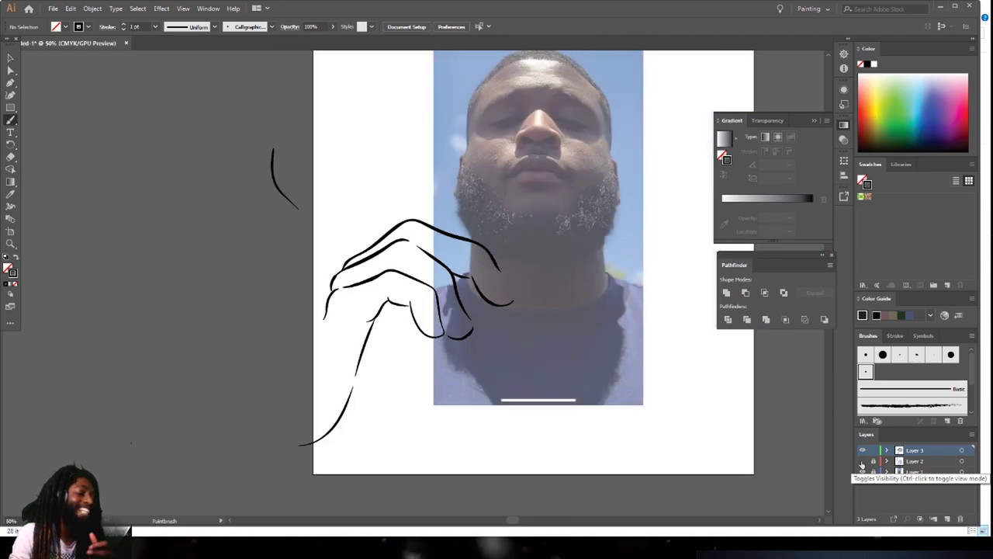
left_click(862, 462)
Undo the upper-finger strokes, going back to the inked lowest finger and its knuckle curve
key("ctrl+equal")
key("ctrl+equal")
scroll(745, 467, "up", 1)
key("ctrl+z")
key("ctrl+z")
key("ctrl+z")
key("ctrl+z")
key("ctrl+z")
key("ctrl+z")
key("ctrl+z")
key("ctrl+z")
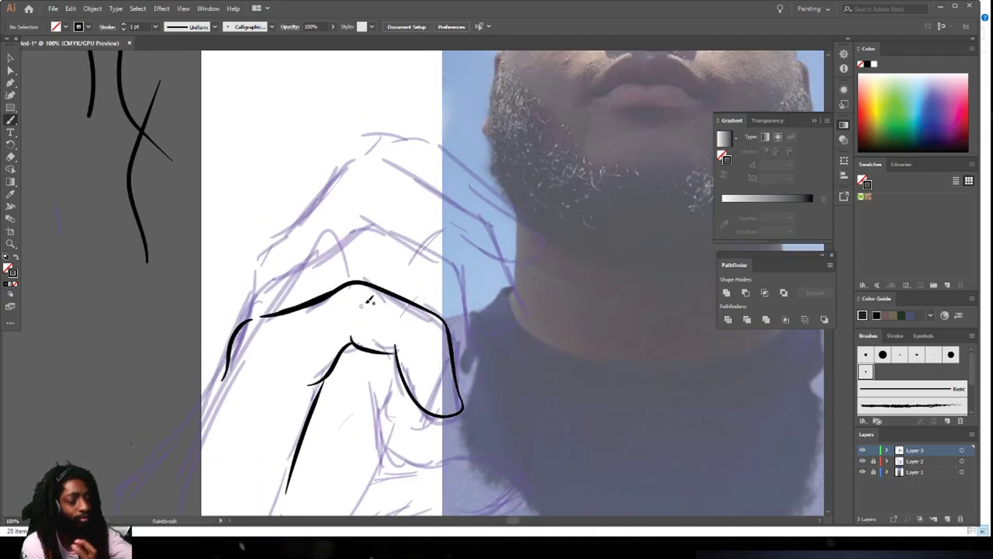
Ink the three upper fingers as continuous contours from their knuckles around the fingertips, following the sketch
mouse_move(244, 311)
left_mouse_down()
mouse_move(295, 268)
mouse_move(378, 224)
mouse_move(446, 259)
mouse_move(481, 298)
mouse_move(463, 392)
left_mouse_up()
left_click_drag(263, 274, 371, 160)
mouse_move(508, 264)
left_mouse_down()
mouse_move(532, 322)
mouse_move(493, 337)
left_mouse_up()
mouse_move(402, 143)
left_mouse_down()
mouse_move(499, 189)
mouse_move(544, 249)
left_mouse_up()
Ink the inner thumb line, the thumb's upper contour and its lower edge down to the wrist
key("ctrl+minus")
key("ctrl+minus")
key("ctrl+plus")
key("ctrl+plus")
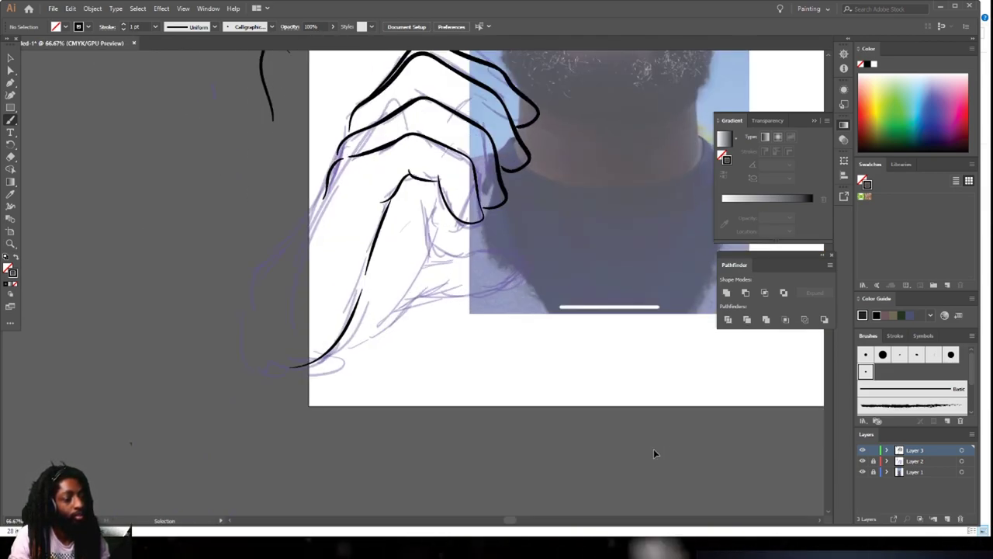
left_click_drag(403, 224, 395, 282)
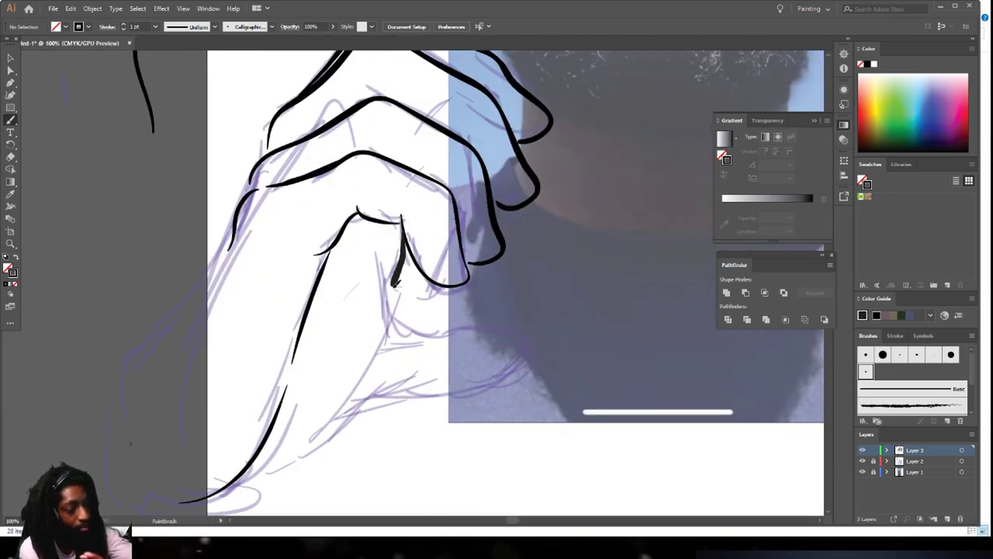
left_click_drag(401, 342, 512, 385)
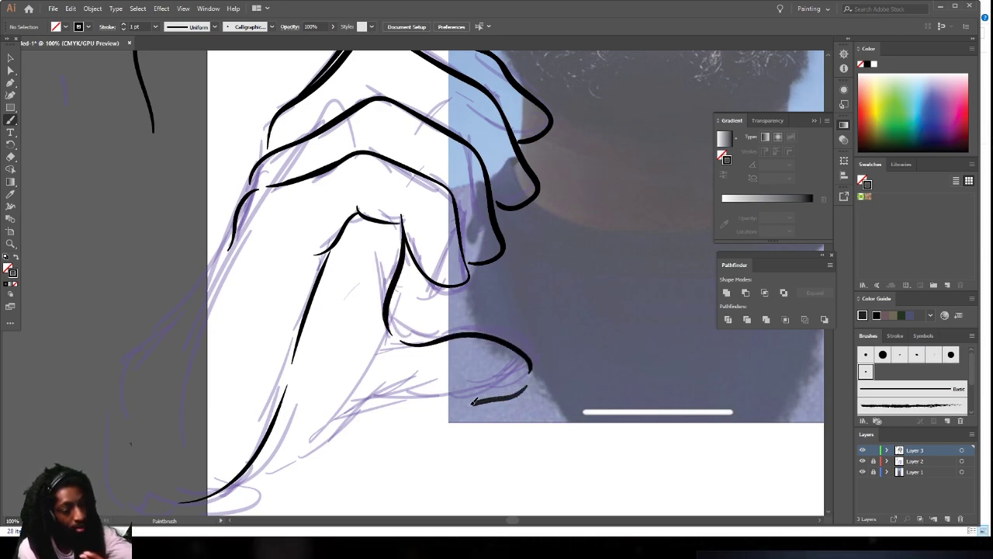
mouse_move(369, 414)
left_mouse_down()
mouse_move(327, 457)
mouse_move(268, 481)
left_mouse_up()
Hide the hand sketch's layer, leaving the inked lines over the portrait
key("ctrl+minus")
key("ctrl+minus")
key("ctrl+minus")
key("ctrl+plus")
left_click(861, 462)
left_click(863, 461)
key("ctrl+plus")
scroll(232, 403, "down", 1)
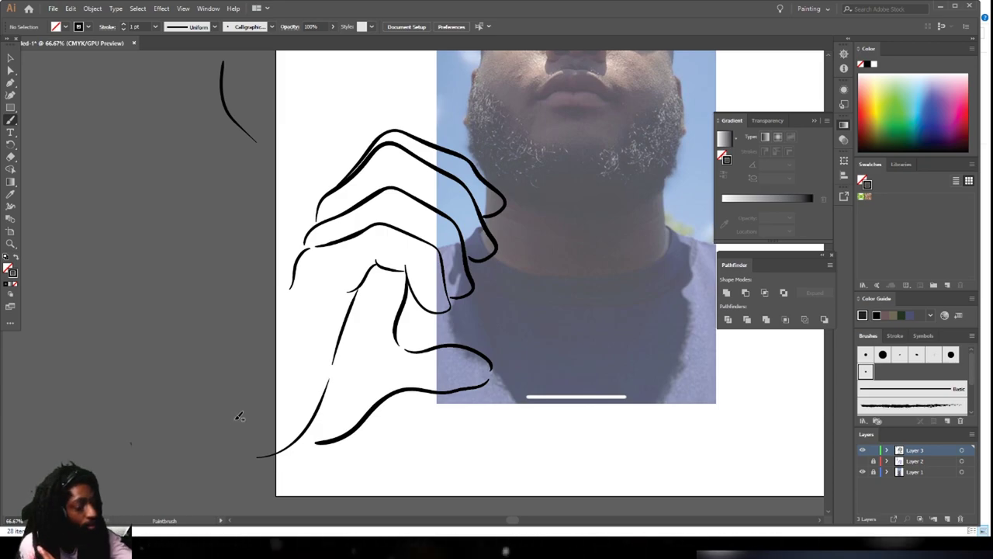
Ink the outer edge of the hand from below the knuckle down to the wrist, redoing the stroke once
mouse_move(230, 400)
left_mouse_down()
mouse_move(239, 368)
mouse_move(297, 269)
left_mouse_up()
key("ctrl+minus")
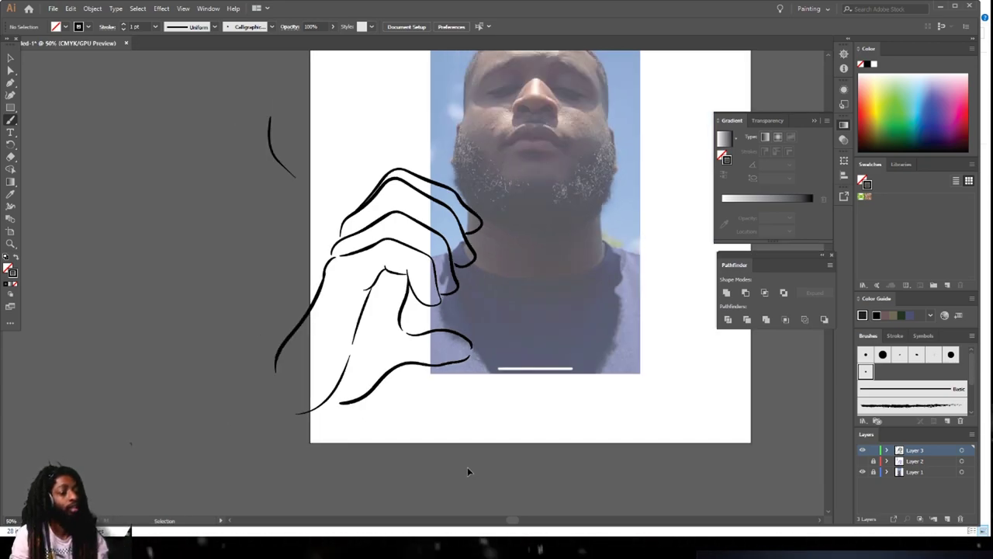
key("ctrl+plus")
key("ctrl+plus")
key("ctrl+z")
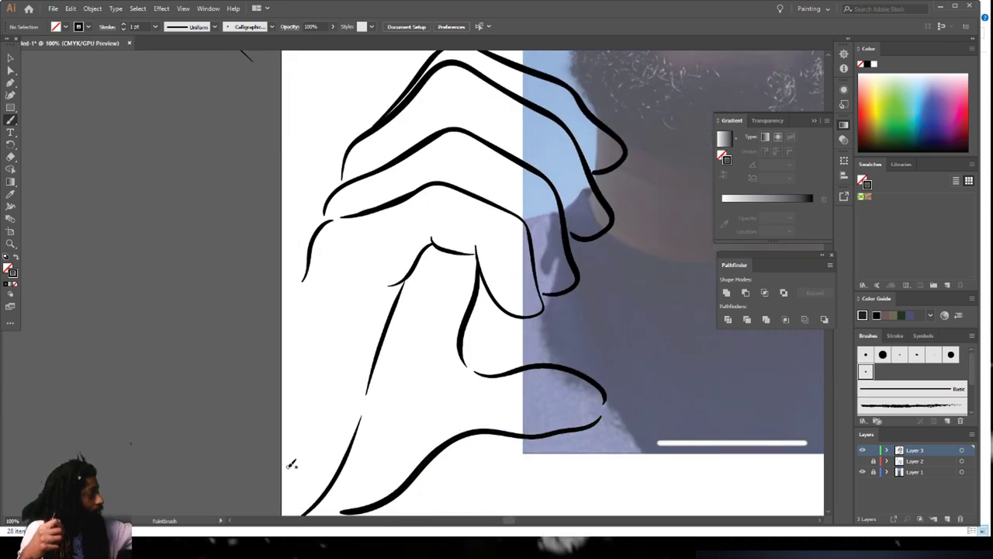
mouse_move(231, 467)
left_mouse_down()
mouse_move(222, 399)
mouse_move(295, 296)
left_mouse_up()
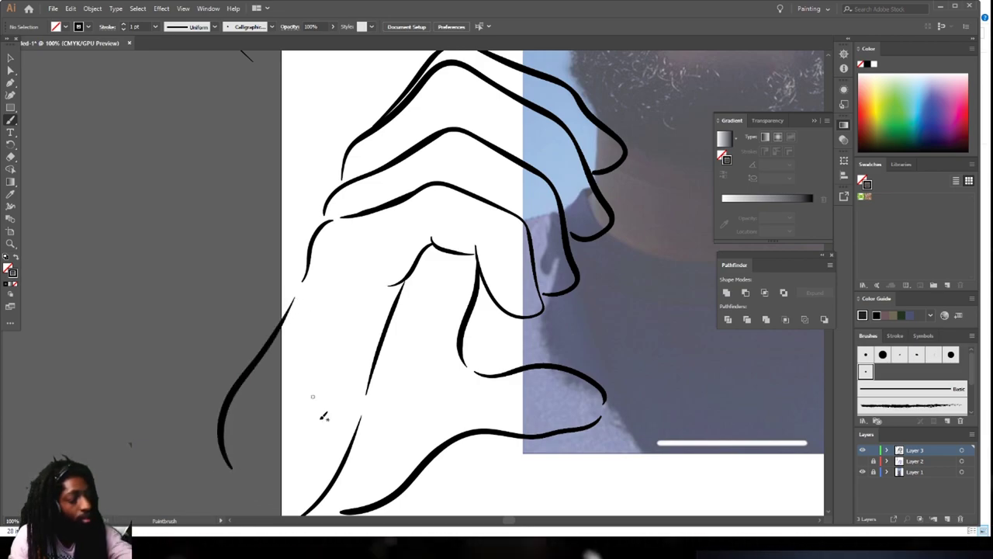
Delete the black test stroke beside the artboard
key("ctrl+minus")
key("ctrl+minus")
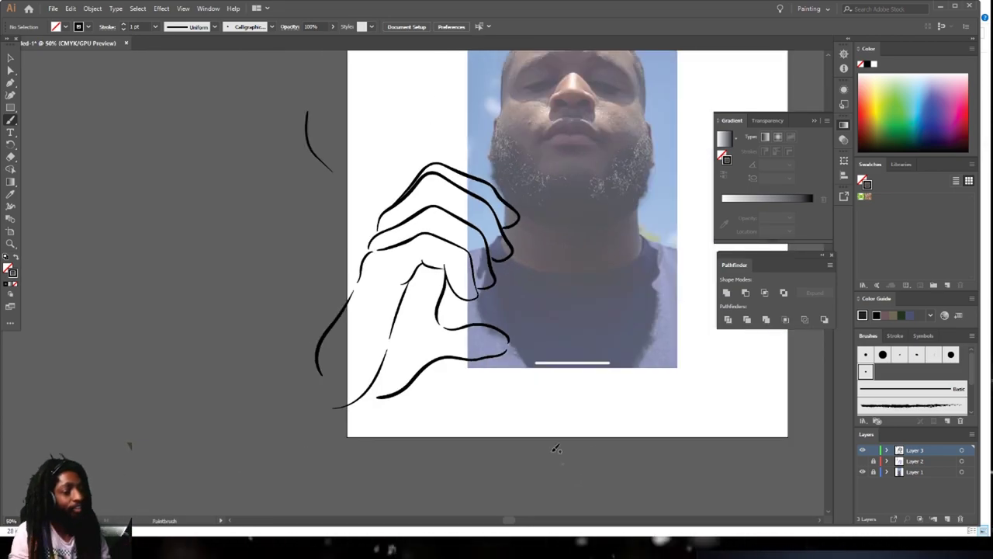
scroll(573, 438, "right", 5)
scroll(541, 430, "up", 3)
left_click(10, 59)
left_click(228, 224)
key("Delete")
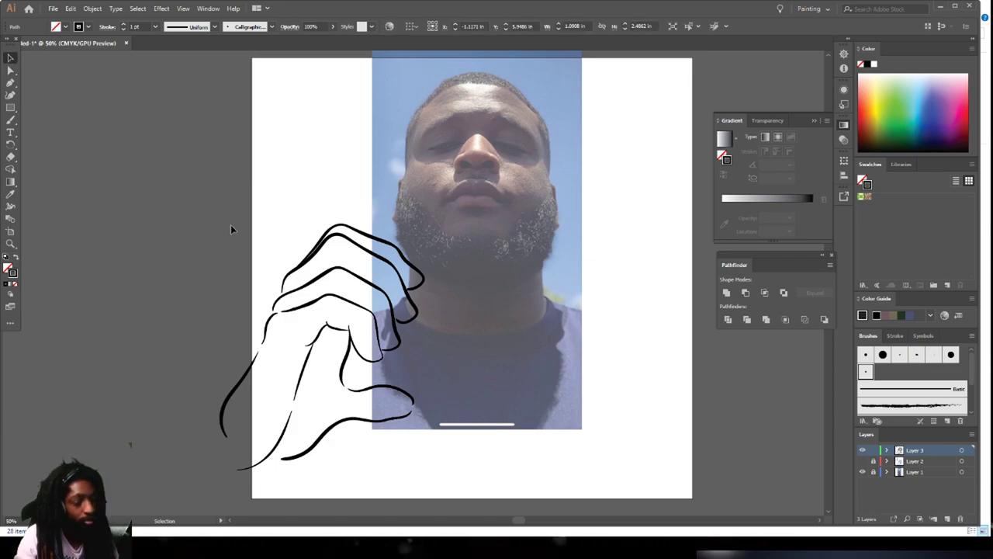
Paint oval fingernails at the tips of all four inked fingers with the Paintbrush
scroll(425, 316, "down", 1)
key("ctrl+plus")
key("ctrl+plus")
key("ctrl+plus")
key("ctrl+plus")
scroll(427, 322, "left", 3)
scroll(427, 323, "up", 1)
key("b")
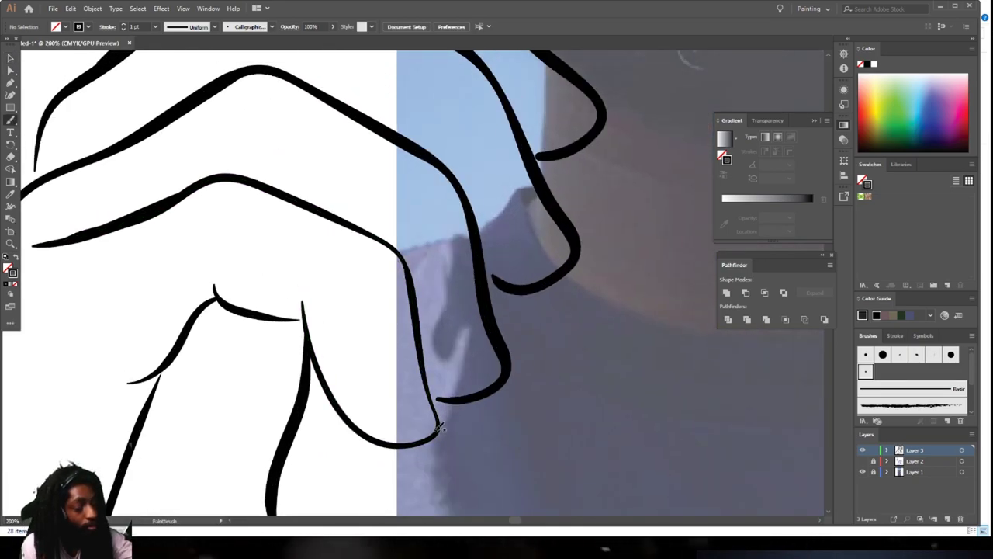
mouse_move(438, 427)
left_mouse_down()
mouse_move(399, 429)
mouse_move(382, 364)
left_mouse_up()
left_click_drag(469, 291, 479, 388)
scroll(481, 388, "up", 2)
mouse_move(574, 311)
left_mouse_down()
mouse_move(519, 344)
mouse_move(497, 258)
mouse_move(569, 294)
left_mouse_up()
scroll(582, 271, "up", 3)
mouse_move(598, 257)
left_mouse_down()
mouse_move(531, 250)
mouse_move(553, 202)
left_mouse_up()
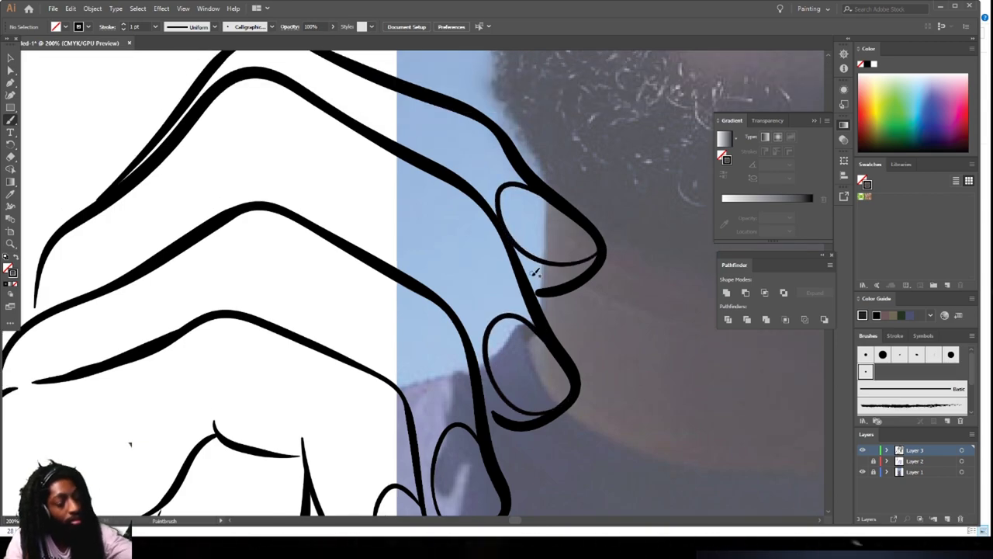
Paint short curved wrinkle lines at the middle and fingertip joints of all four fingers
key("ctrl+minus")
key("ctrl+minus")
key("ctrl+minus")
key("ctrl+minus")
key("ctrl+minus")
scroll(639, 329, "down", 2)
key("ctrl+plus")
key("ctrl+plus")
key("ctrl+plus")
key("ctrl+plus")
scroll(634, 334, "left", 4)
scroll(633, 334, "up", 4)
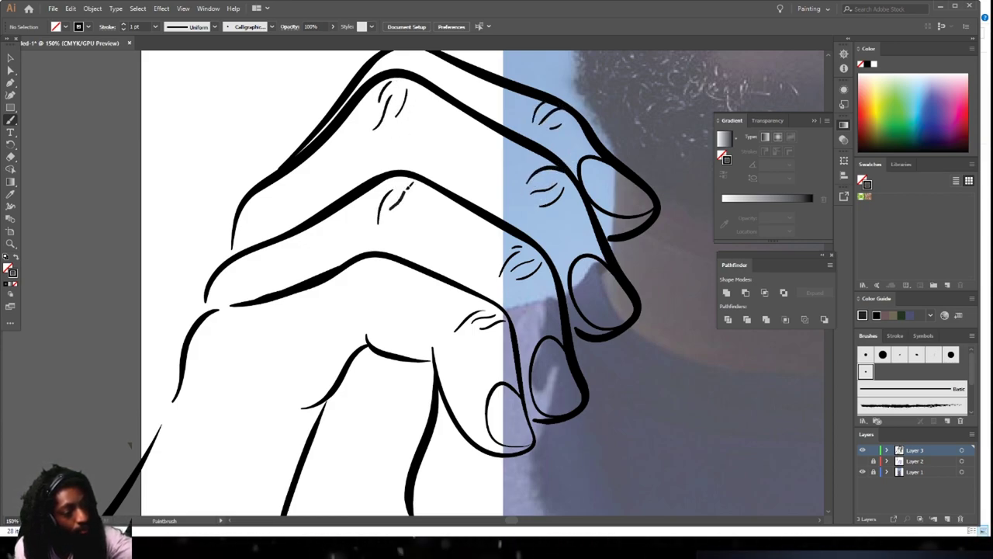
left_click_drag(349, 290, 364, 261)
scroll(399, 78, "up", 2)
left_click_drag(411, 110, 403, 124)
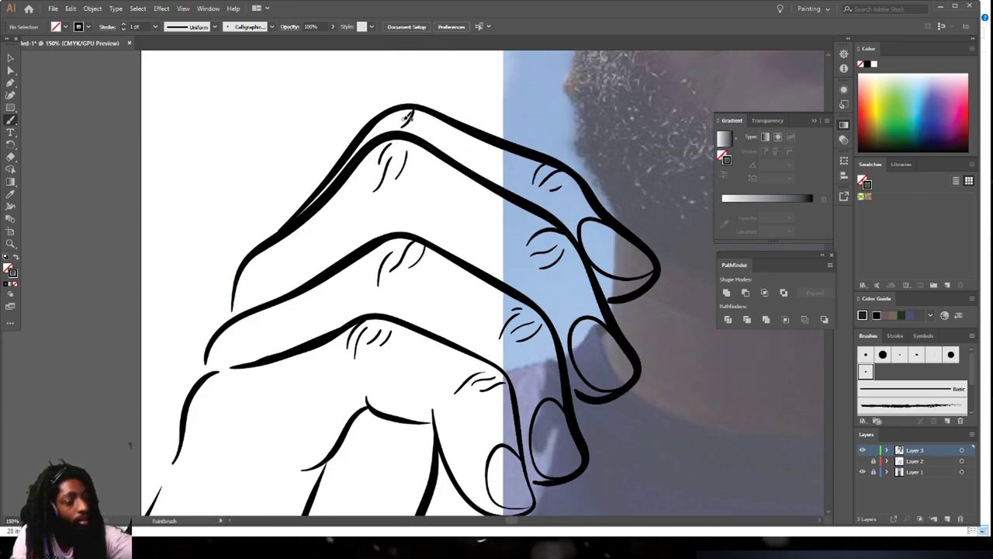
Paint crease lines in the palm beside the palm line and at the base of the thumb
key("ctrl+minus")
key("ctrl+minus")
key("ctrl+minus")
scroll(601, 363, "down", 2)
key("ctrl+plus")
key("ctrl+plus")
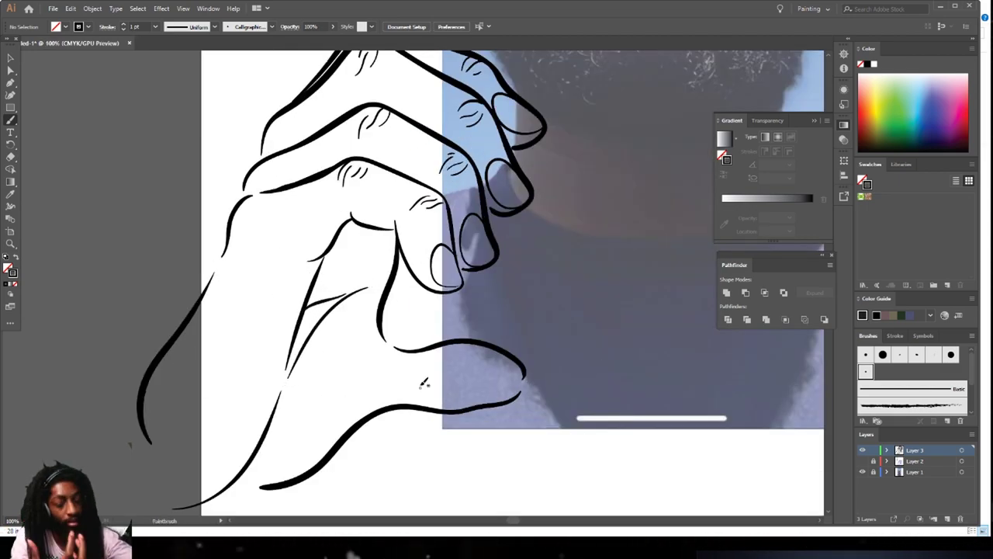
left_click_drag(412, 367, 420, 395)
key("ctrl+minus")
key("ctrl+minus")
key("ctrl+minus")
key("ctrl+minus")
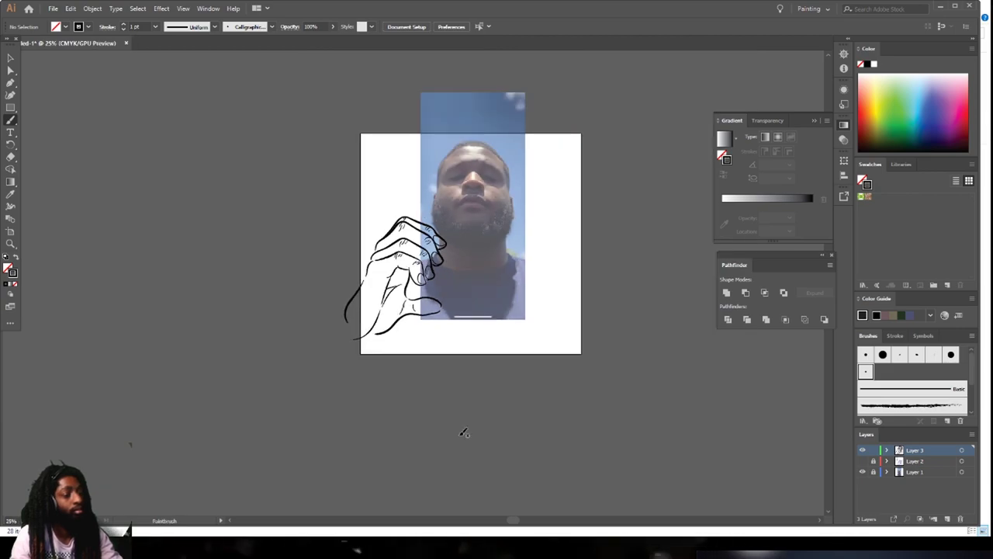
Close the gaps in the hand's outline along the back of the hand and around the thumb tip
key("ctrl+plus")
key("ctrl+plus")
key("ctrl+plus")
key("ctrl+plus")
scroll(464, 428, "up", 2)
scroll(464, 428, "left", 1)
mouse_move(239, 359)
left_mouse_down()
mouse_move(306, 190)
mouse_move(345, 151)
left_mouse_up()
scroll(314, 423, "down", 3)
left_click_drag(528, 340, 509, 345)
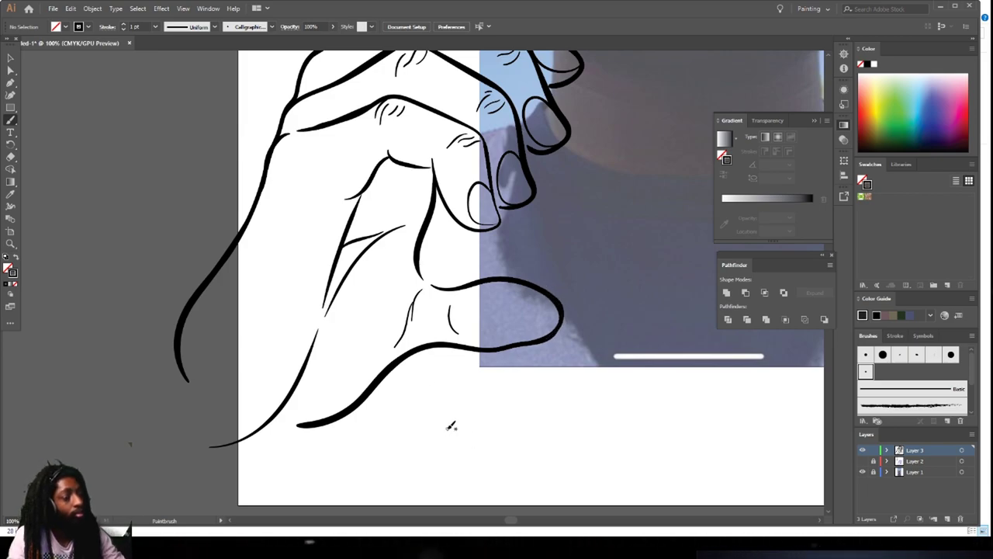
Examine the inked hand over the portrait from a distance and close up
key("ctrl+minus")
key("ctrl+minus")
key("ctrl+minus")
scroll(448, 412, "up", 2)
key("ctrl+equal")
scroll(445, 417, "right", 2)
scroll(450, 423, "up", 1)
scroll(452, 420, "up", 1)
key("ctrl+minus")
scroll(440, 402, "down", 2)
key("ctrl+equal")
key("ctrl+equal")
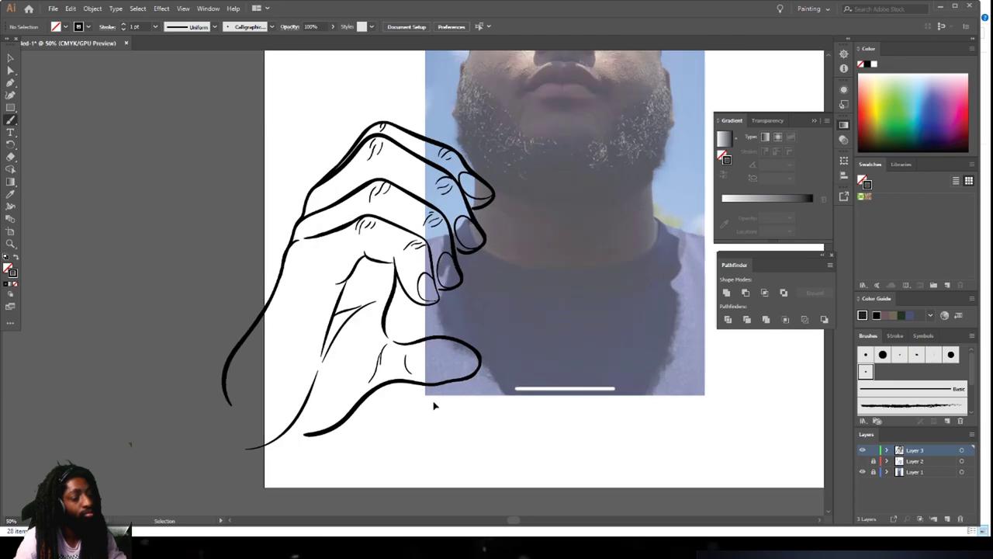
scroll(434, 405, "up", 1)
scroll(434, 400, "up", 2)
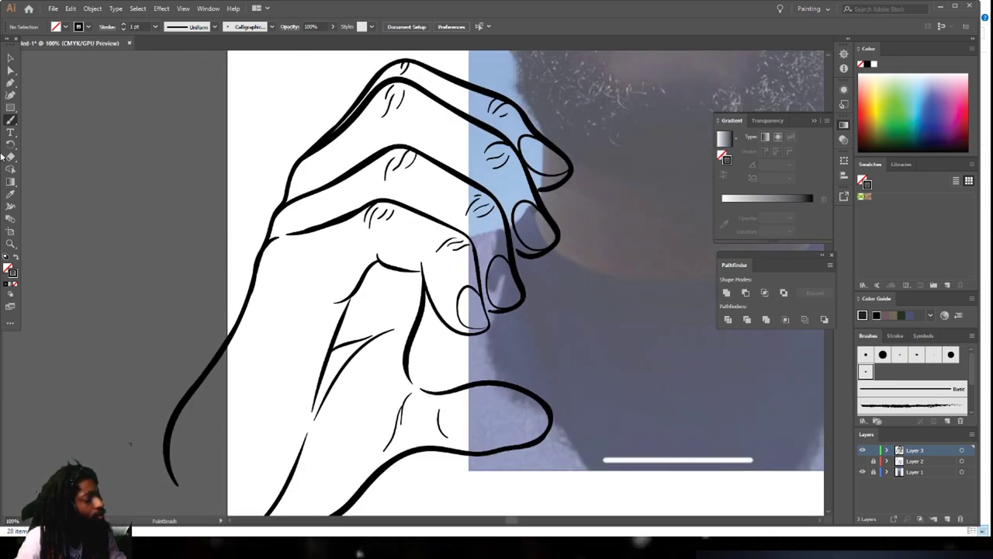
Draw a solid black shadow shape with the Pencil tool, black fill and no stroke, beneath the curled finger and along the palm edges
left_click_drag(8, 123, 54, 137)
left_click(15, 257)
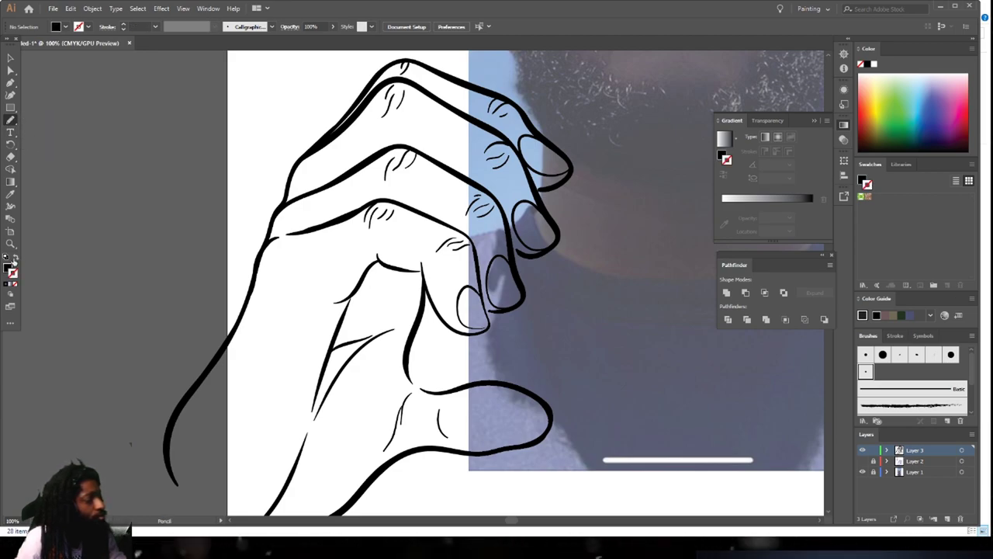
key("ctrl+equal")
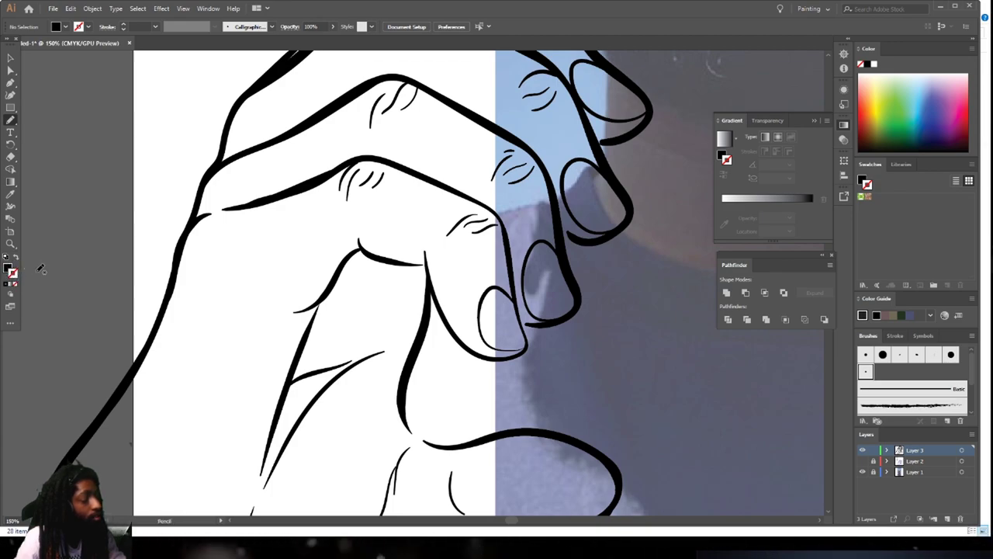
key("ctrl+equal")
key("ctrl+equal")
key("ctrl+equal")
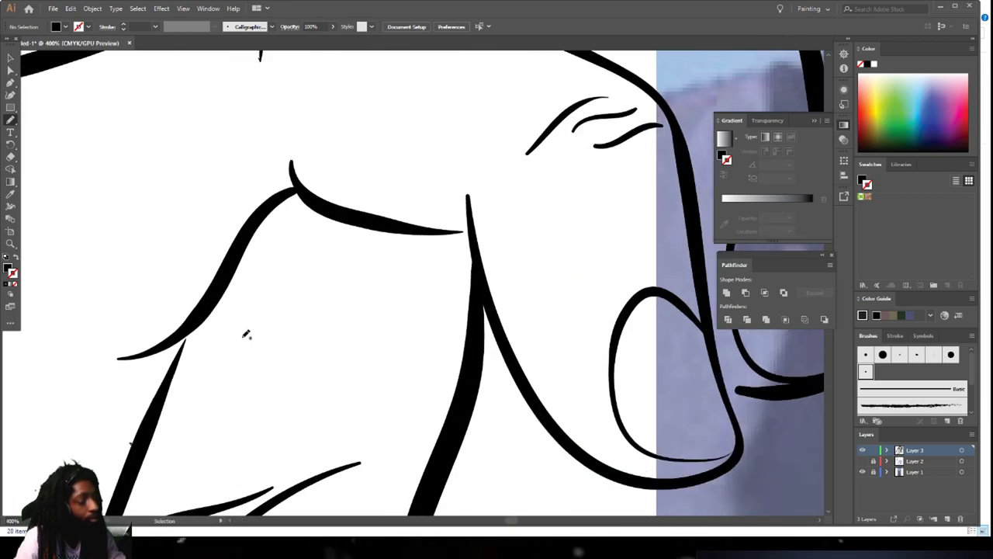
left_click_drag(178, 372, 196, 347)
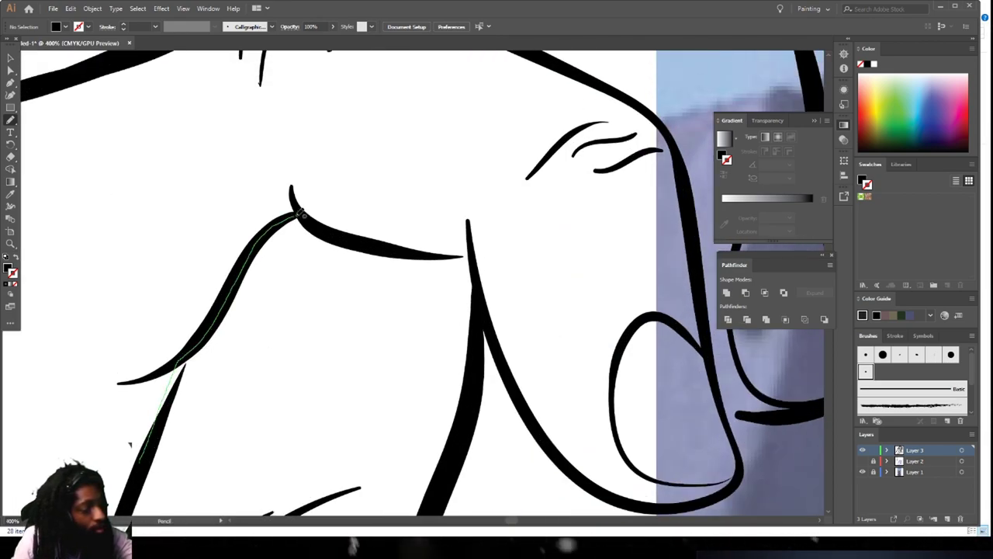
left_click_drag(477, 262, 470, 402)
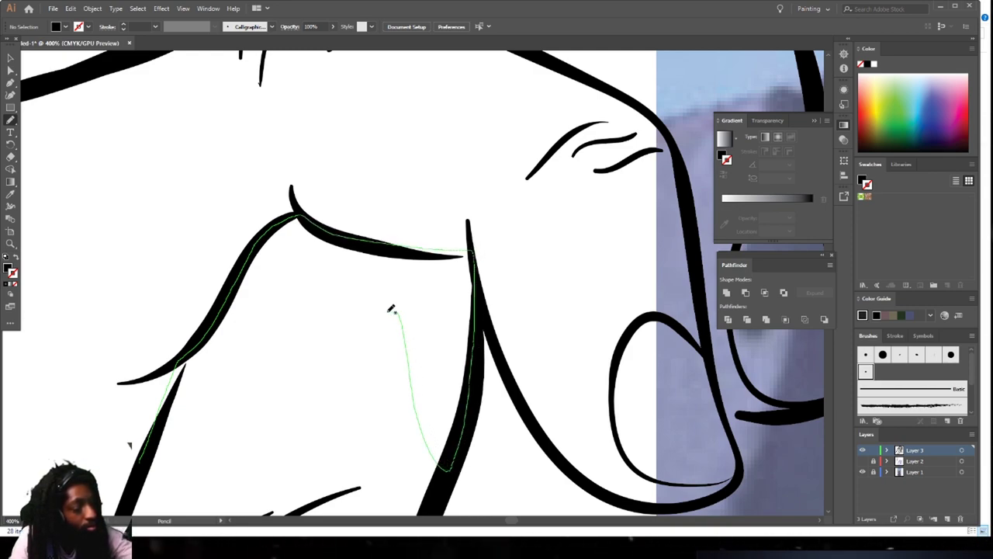
left_click_drag(147, 469, 146, 470)
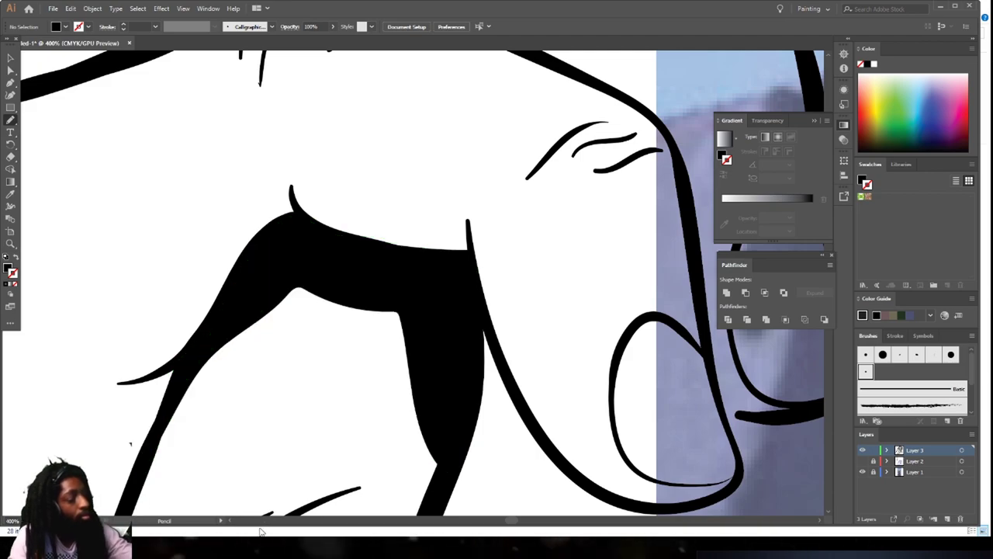
Draw a solid black cuff shape with the Pencil tool around the wrist, joining the lower ends of the arm and palm lines
scroll(316, 531, "down", 4)
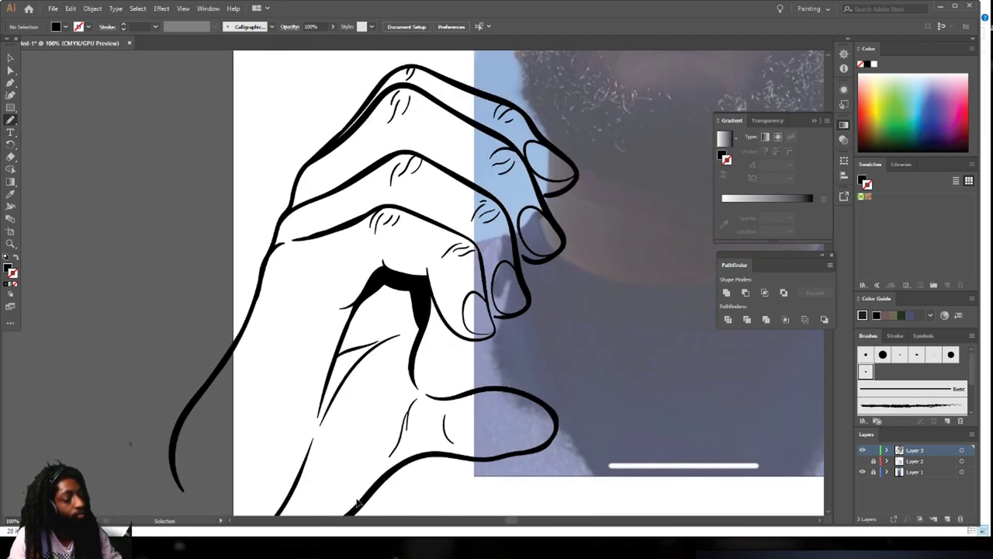
scroll(542, 296, "up", 4)
scroll(332, 421, "up", 5)
mouse_move(446, 371)
left_mouse_down()
mouse_move(544, 372)
mouse_move(448, 371)
left_mouse_up()
scroll(481, 451, "down", 5)
scroll(479, 441, "up", 3)
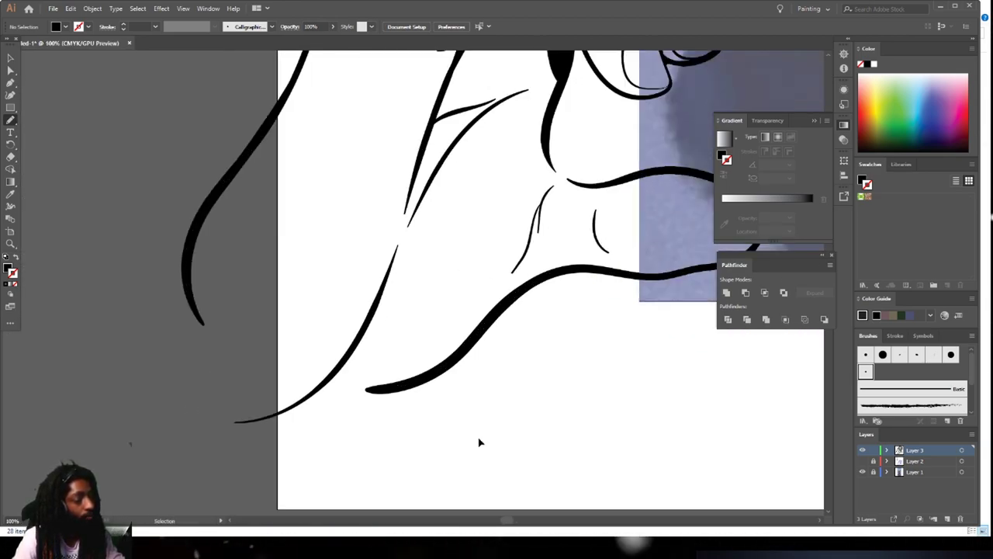
left_click_drag(490, 337, 441, 371)
left_click_drag(219, 291, 213, 465)
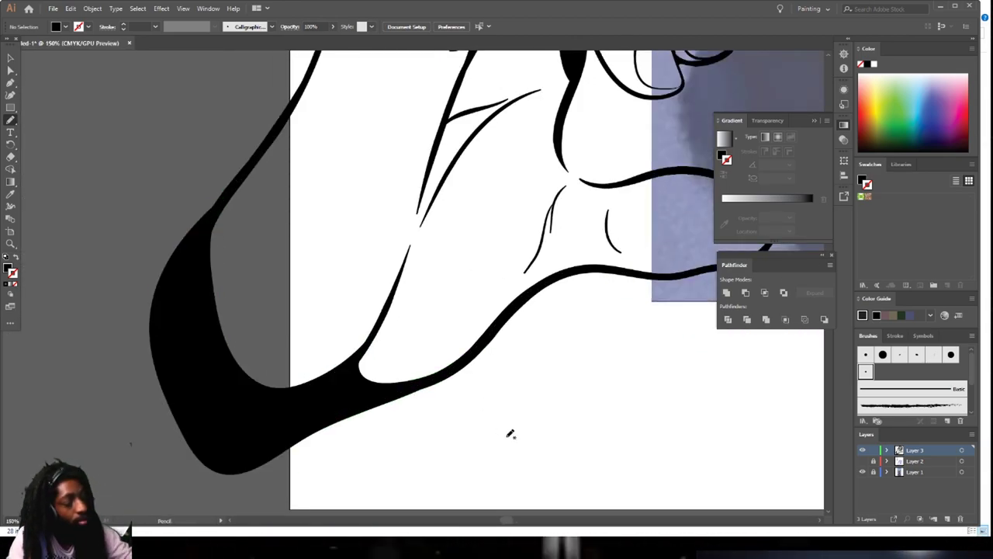
Select the whole inked hand with its black shapes and place a copy on the opposite side of the portrait
scroll(489, 421, "down", 5)
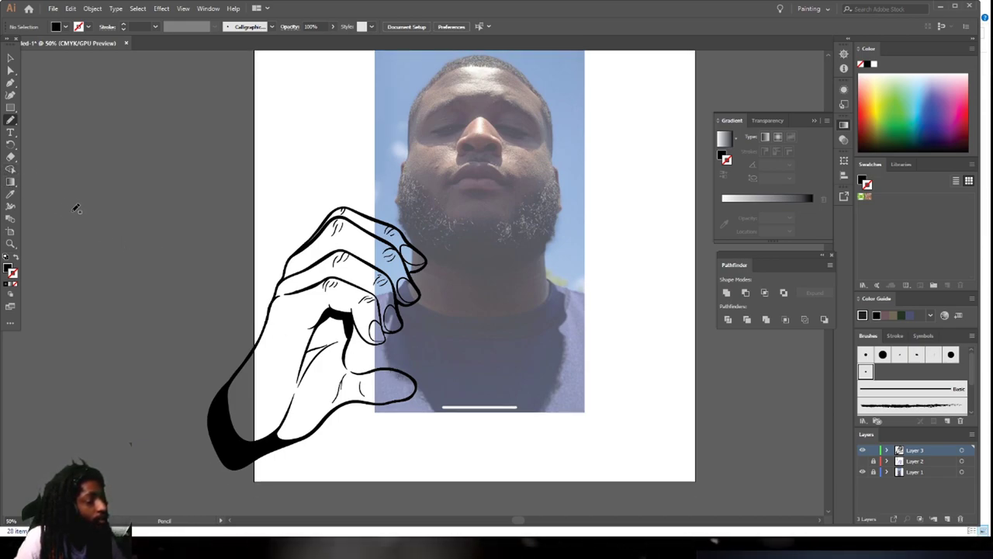
left_click(11, 57)
left_click_drag(201, 137, 367, 363)
left_click_drag(418, 433, 443, 466)
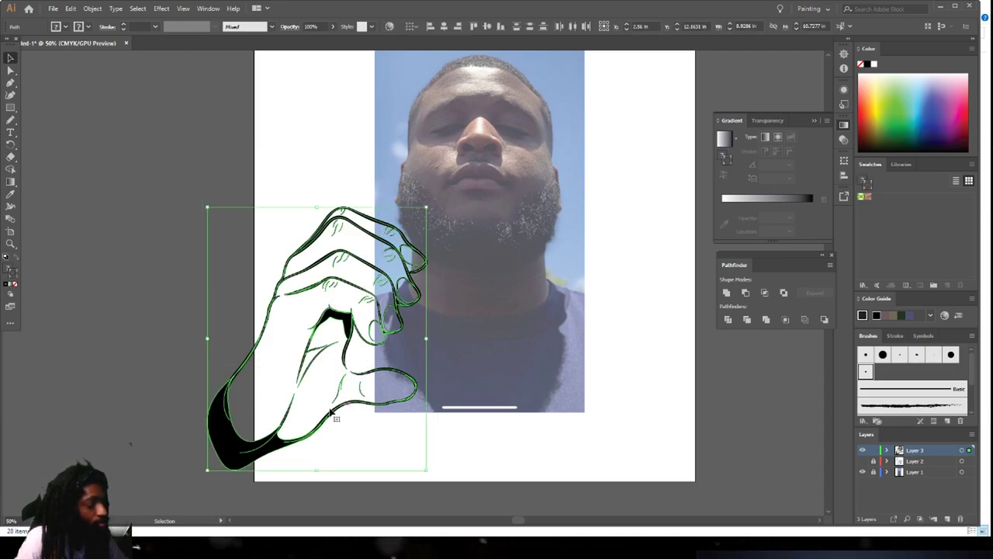
left_click_drag(222, 440, 500, 440)
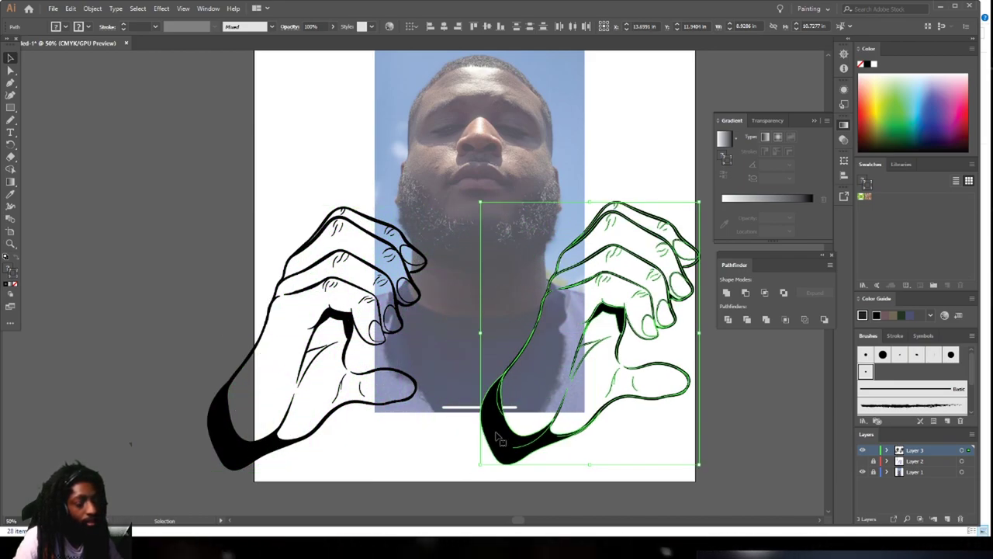
Reflect the copied hand across the vertical axis and move it outward so it mirrors the original beside the portrait
right_click(499, 440)
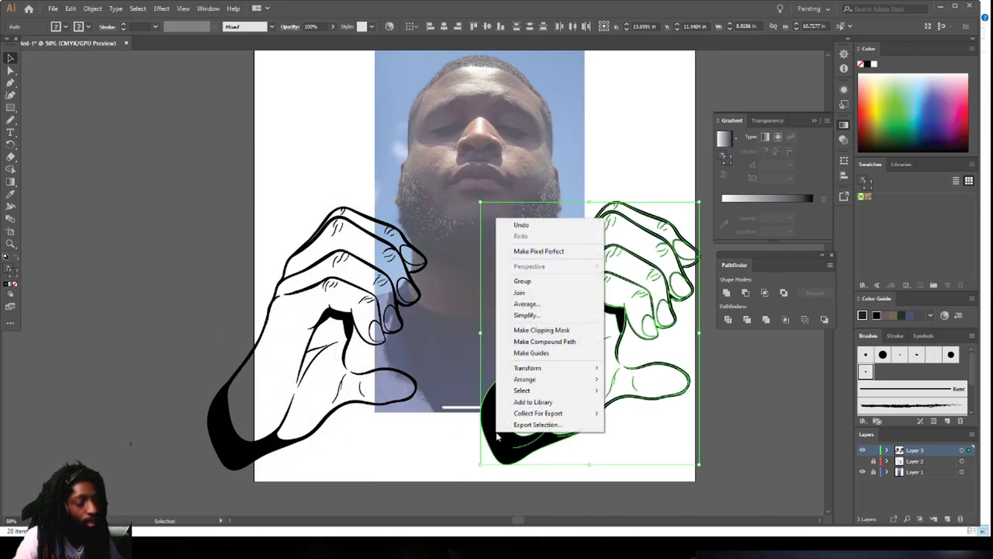
mouse_move(557, 388)
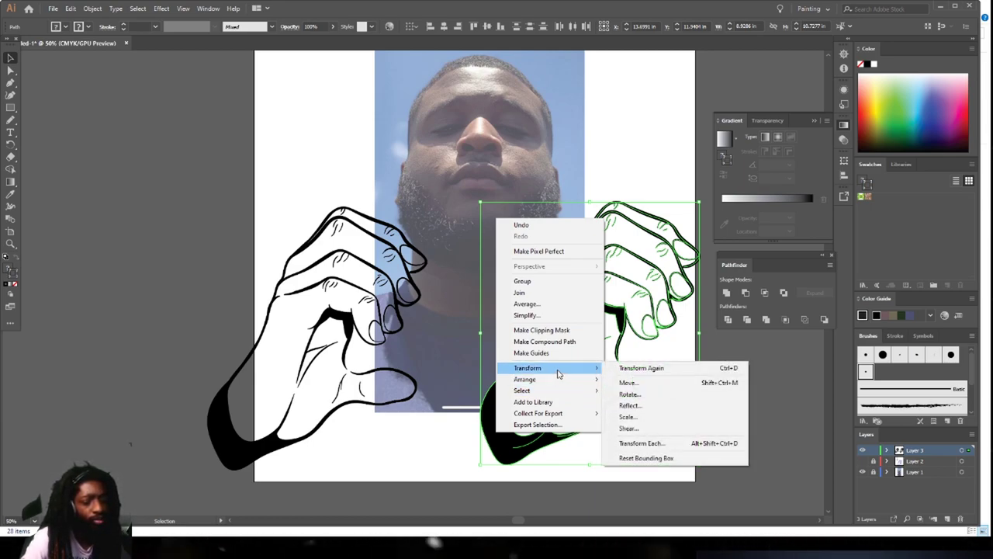
left_click(630, 405)
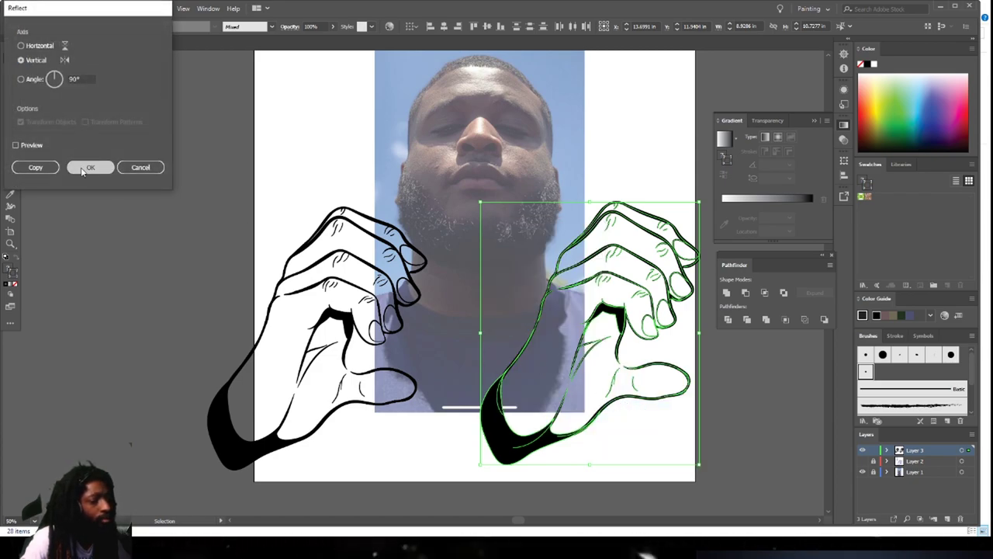
left_click(87, 167)
left_click_drag(658, 402, 741, 423)
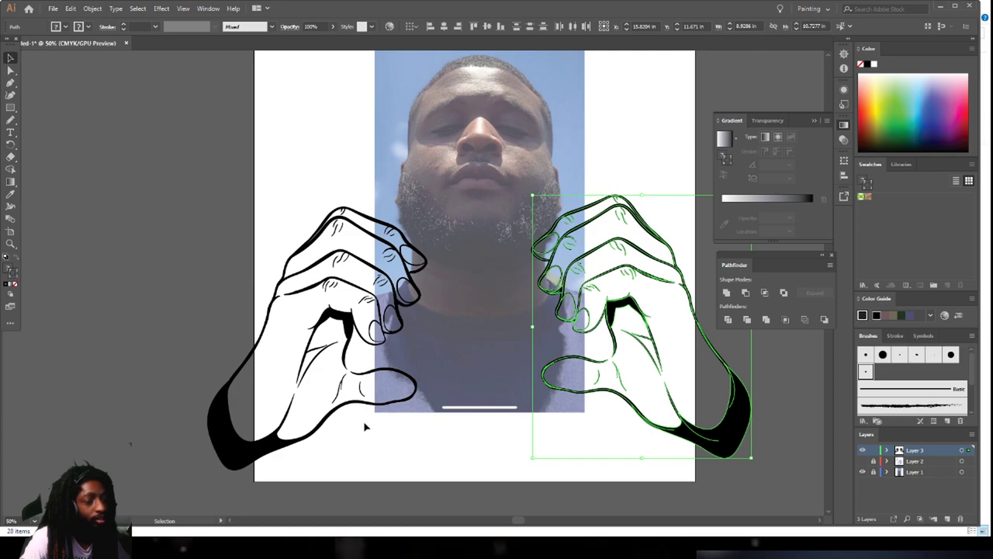
left_click_drag(251, 432, 220, 430)
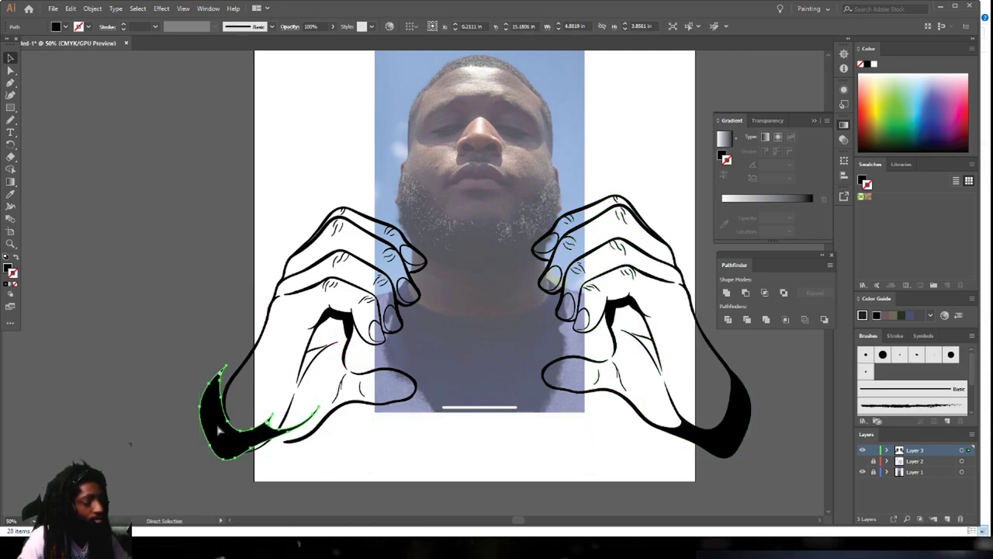
key("ctrl+z")
left_click(110, 407)
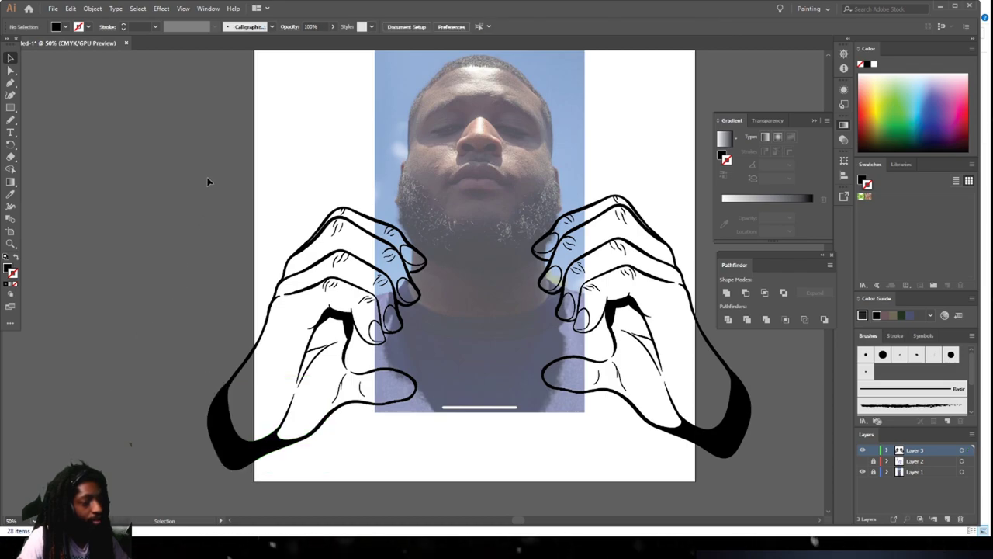
Move the original hand outward and slightly up, and shift the mirrored hand outward so both frame the neck evenly
left_click_drag(410, 472, 410, 473)
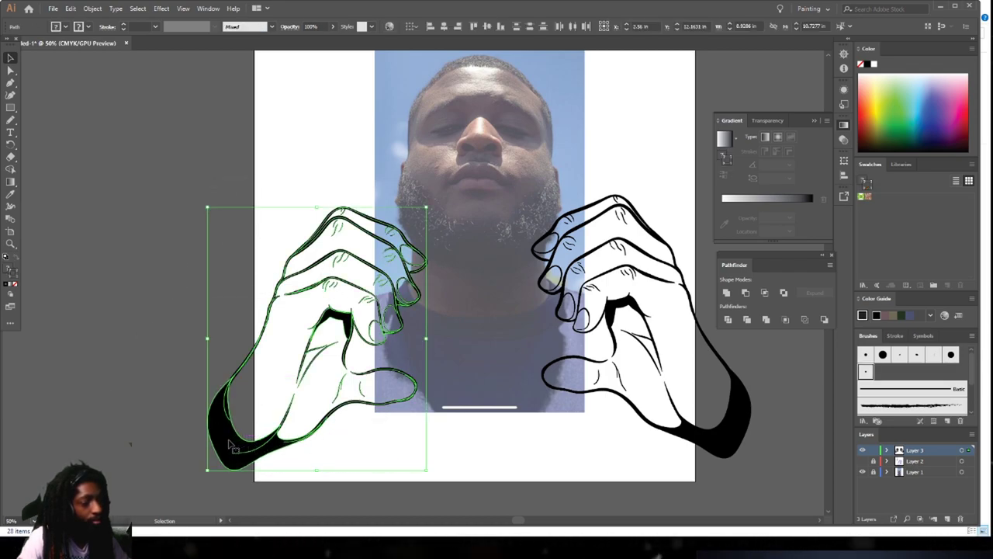
mouse_move(225, 445)
left_mouse_down()
mouse_move(217, 425)
mouse_move(210, 441)
left_mouse_up()
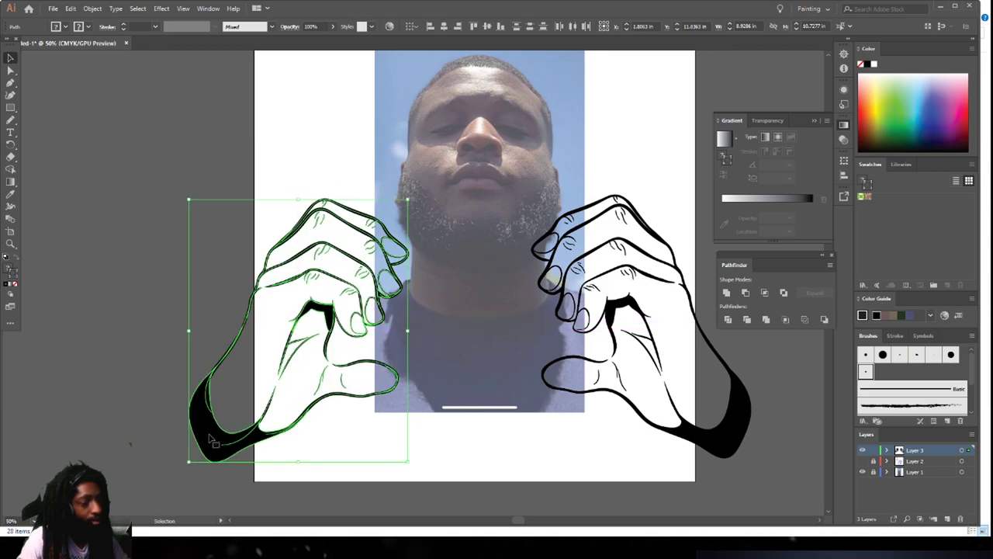
left_click_drag(763, 475, 530, 220)
mouse_move(728, 433)
left_mouse_down()
mouse_move(745, 430)
mouse_move(735, 433)
left_mouse_up()
left_click(556, 502)
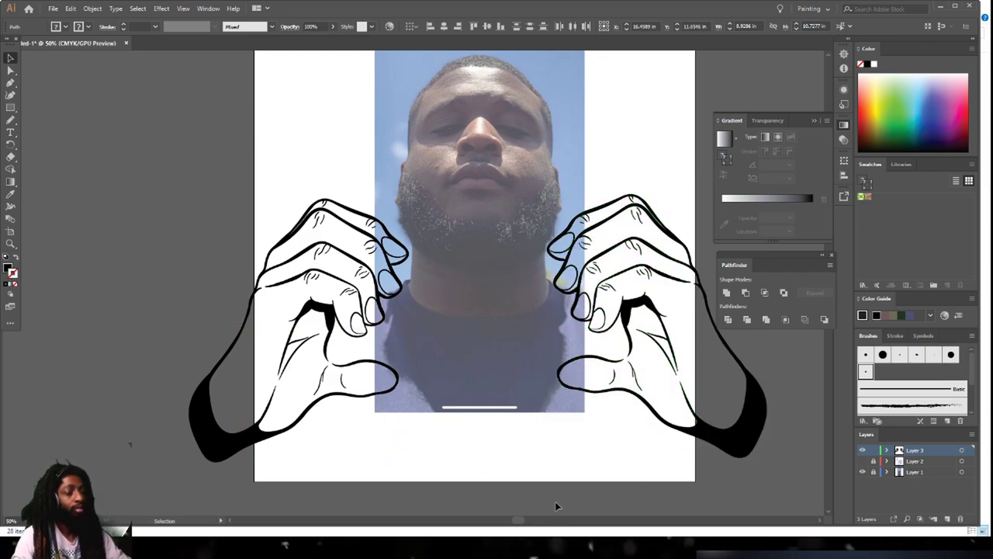
Close the outline gap between the palm and thumb of the mirrored hand with the Paintbrush
key("ctrl+minus")
key("ctrl+minus")
key("ctrl+equal")
key("ctrl+equal")
key("ctrl+equal")
key("ctrl+equal")
scroll(535, 446, "down", 1)
left_click(11, 120)
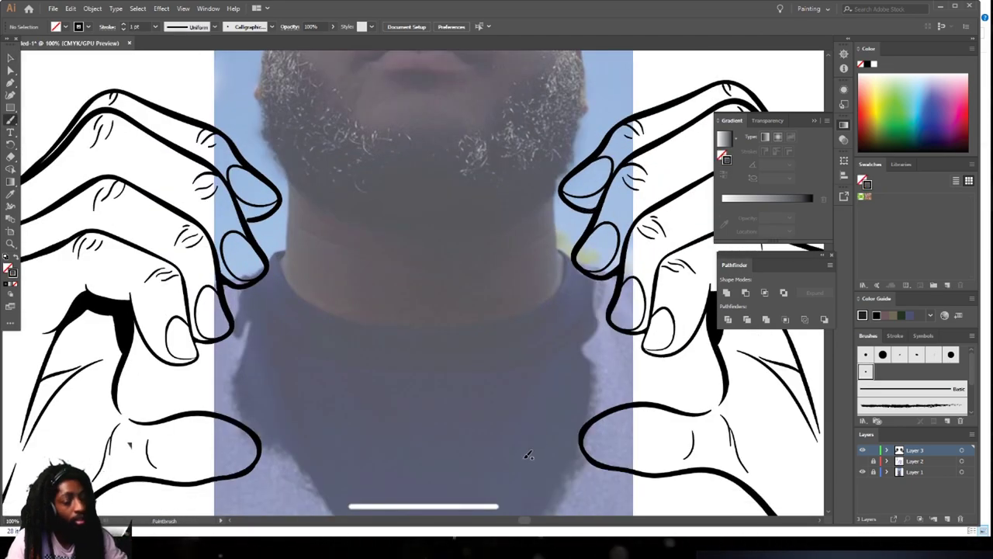
key("ctrl+minus")
key("ctrl+minus")
key("ctrl+equal")
key("ctrl+equal")
key("ctrl+equal")
scroll(536, 388, "down", 3)
mouse_move(536, 392)
left_mouse_down()
mouse_move(572, 364)
mouse_move(558, 236)
left_mouse_up()
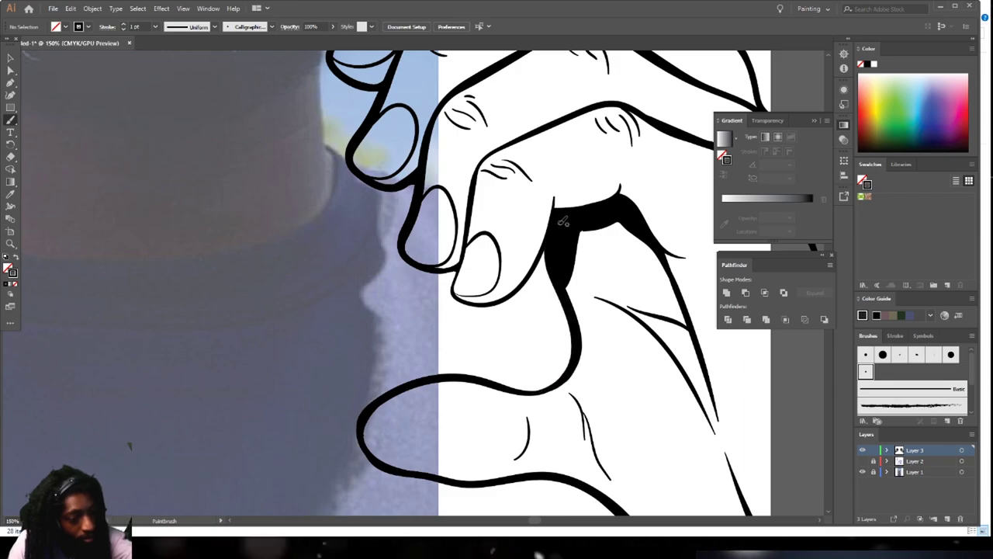
Close the outline gap between palm and thumb of the original hand and reinforce the underside of its uppermost fingertip
key("ctrl+minus")
key("ctrl+minus")
key("ctrl+equal")
key("ctrl+equal")
mouse_move(85, 248)
left_mouse_down()
mouse_move(343, 227)
mouse_move(271, 323)
left_mouse_up()
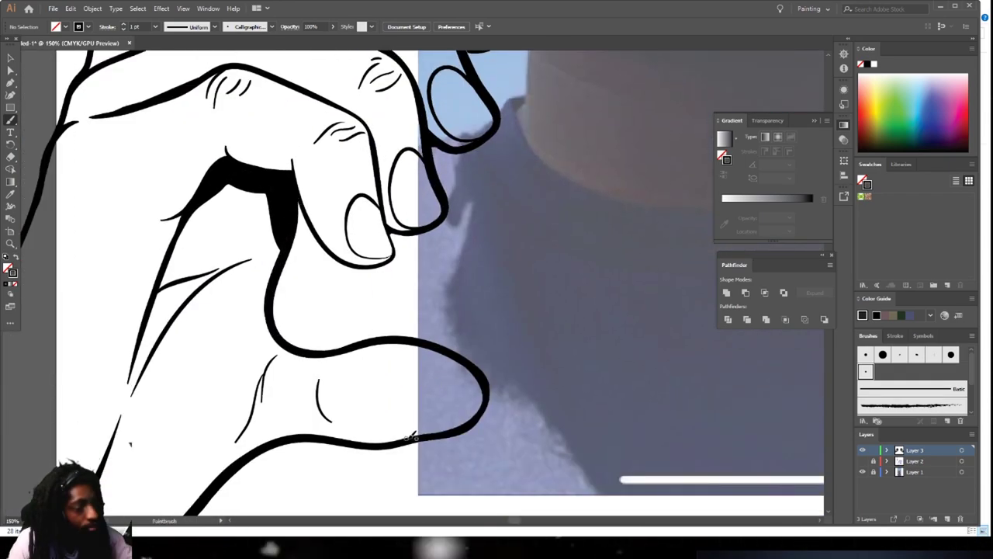
scroll(435, 429, "down", 3)
scroll(436, 429, "up", 4)
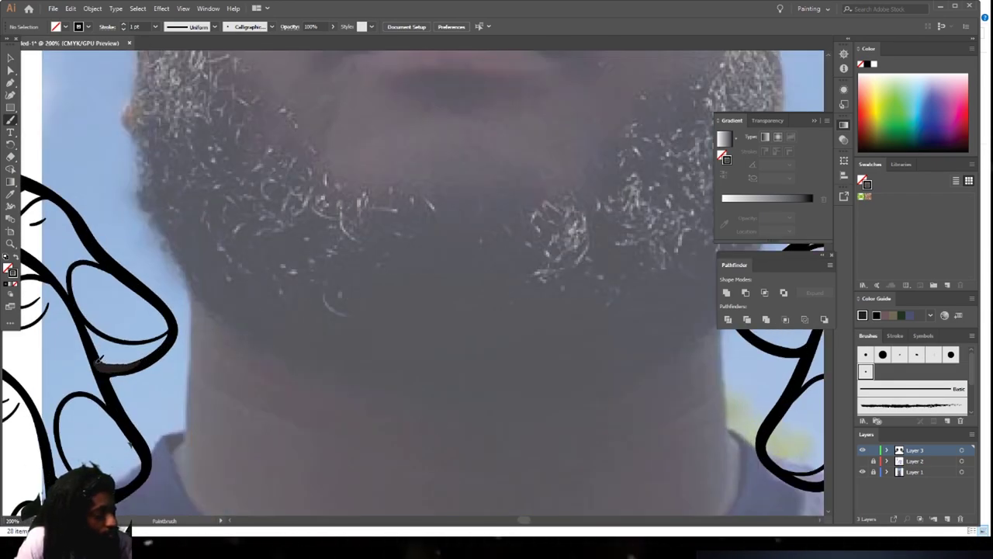
scroll(108, 374, "down", 3)
scroll(419, 233, "up", 5)
left_click(155, 26)
left_click(165, 61)
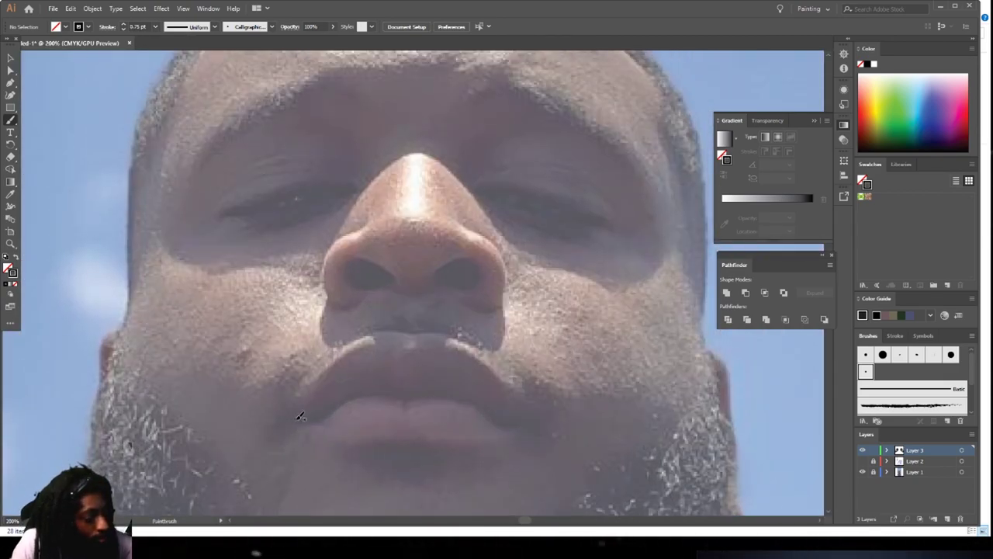
mouse_move(369, 392)
left_mouse_down()
mouse_move(462, 395)
mouse_move(527, 425)
left_mouse_up()
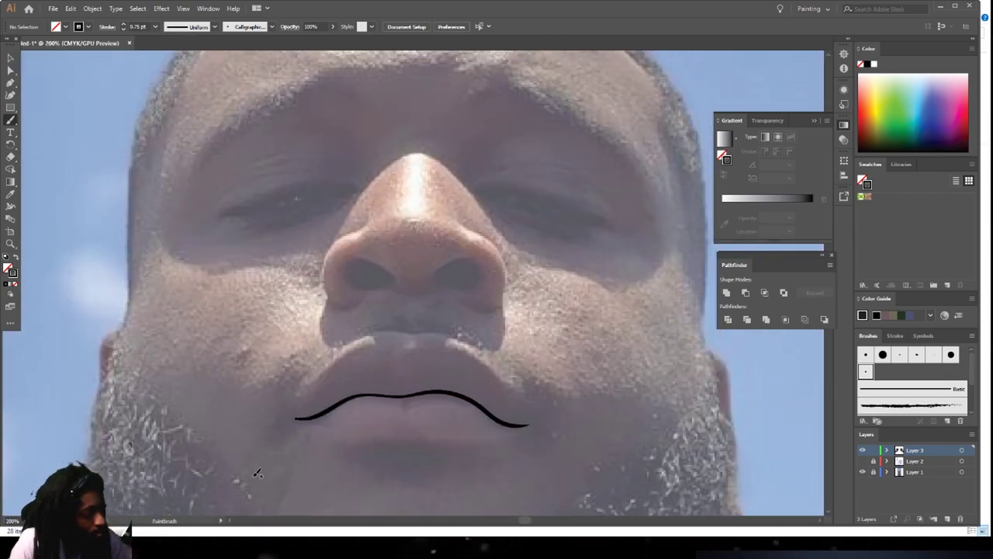
key("ctrl+z")
Paint the line between the lips and the upper and lower lip contours over the portrait with a 0.5 pt stroke
mouse_move(291, 420)
left_mouse_down()
mouse_move(368, 391)
mouse_move(419, 394)
left_mouse_up()
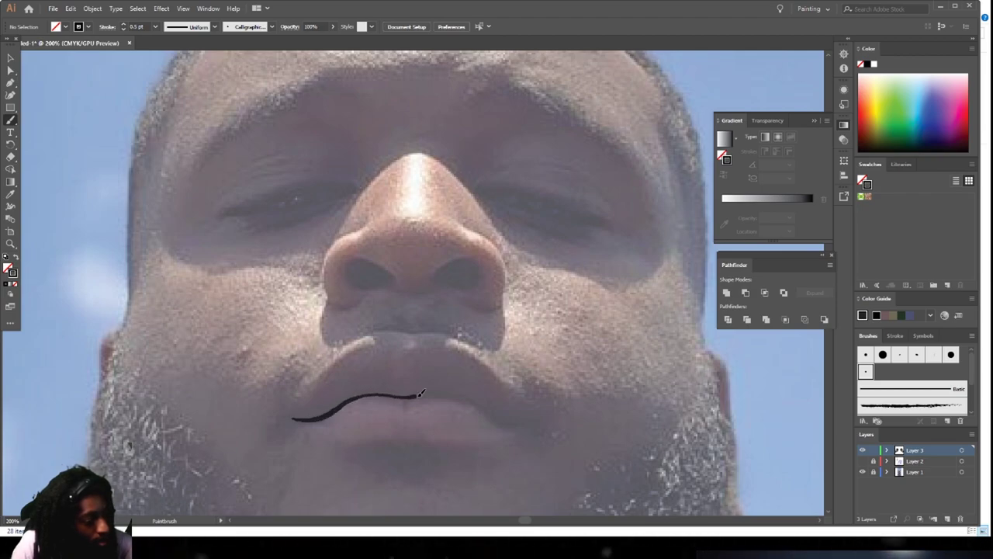
left_click(155, 26)
left_click(166, 48)
mouse_move(292, 413)
left_mouse_down()
mouse_move(342, 351)
mouse_move(393, 330)
mouse_move(470, 342)
mouse_move(518, 405)
left_mouse_up()
left_click_drag(434, 440, 505, 433)
Paint both nostrils, the short line between them and the outer curves of the nose wings
left_click_drag(396, 276, 353, 258)
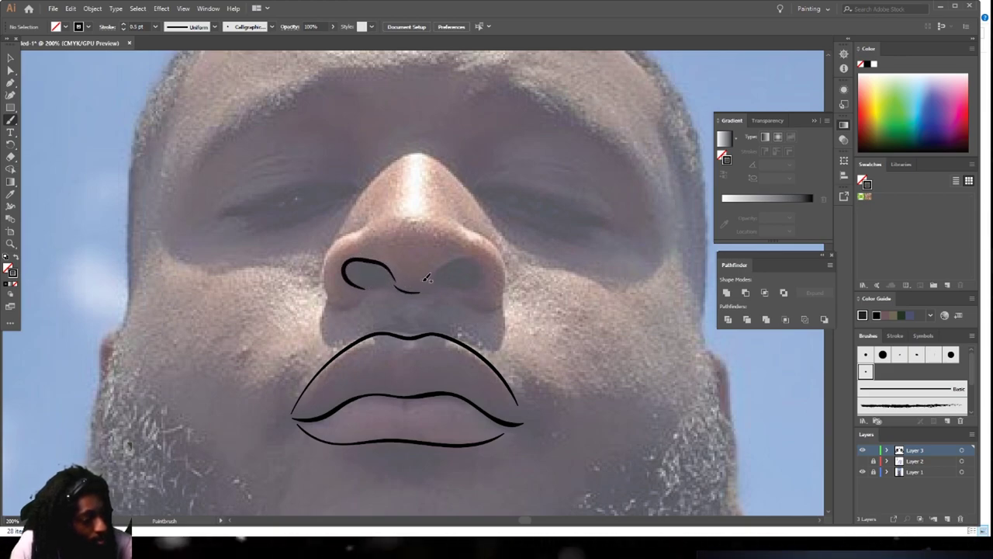
mouse_move(456, 259)
left_mouse_down()
mouse_move(479, 271)
mouse_move(453, 286)
left_mouse_up()
left_click_drag(353, 230, 362, 226)
left_click_drag(509, 284, 474, 307)
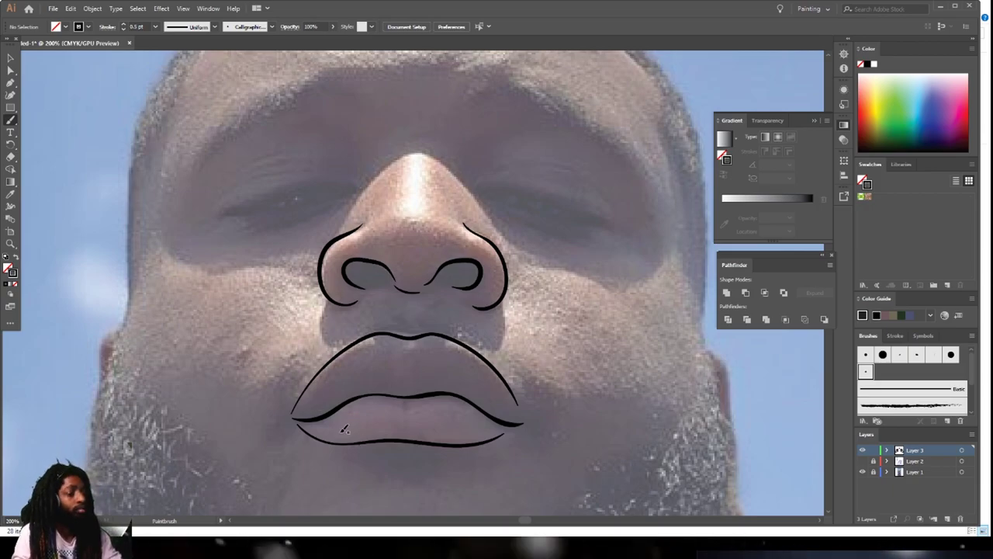
Paint the upper and lower eyelid lines of both half-closed eyes
key("ctrl+equal")
key("ctrl+equal")
scroll(351, 405, "up", 2)
key("ctrl+z")
mouse_move(438, 376)
left_mouse_down()
mouse_move(476, 387)
mouse_move(527, 323)
mouse_move(486, 244)
mouse_move(436, 219)
left_mouse_up()
key("ctrl+minus")
scroll(520, 362, "up", 2)
scroll(520, 362, "left", 1)
scroll(520, 362, "up", 1)
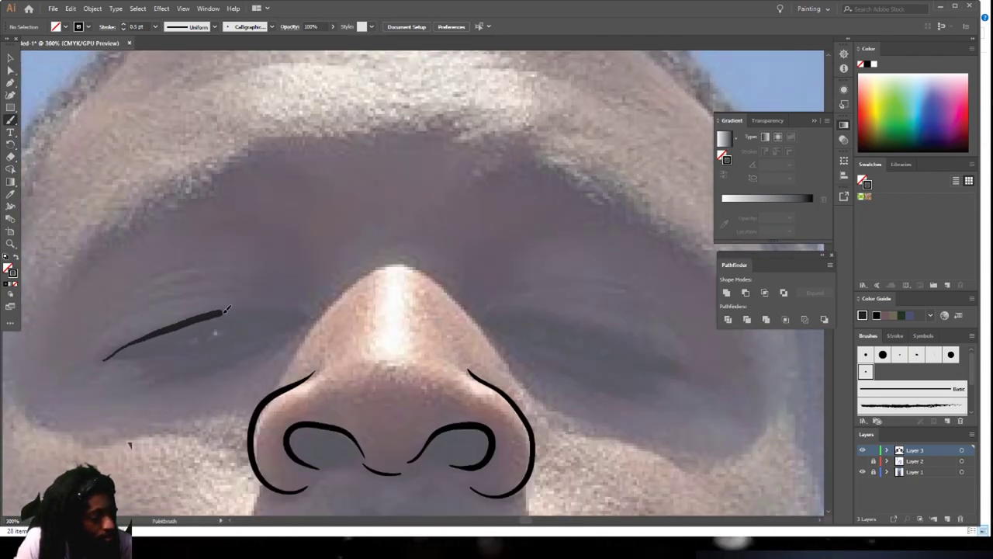
left_click_drag(227, 309, 301, 316)
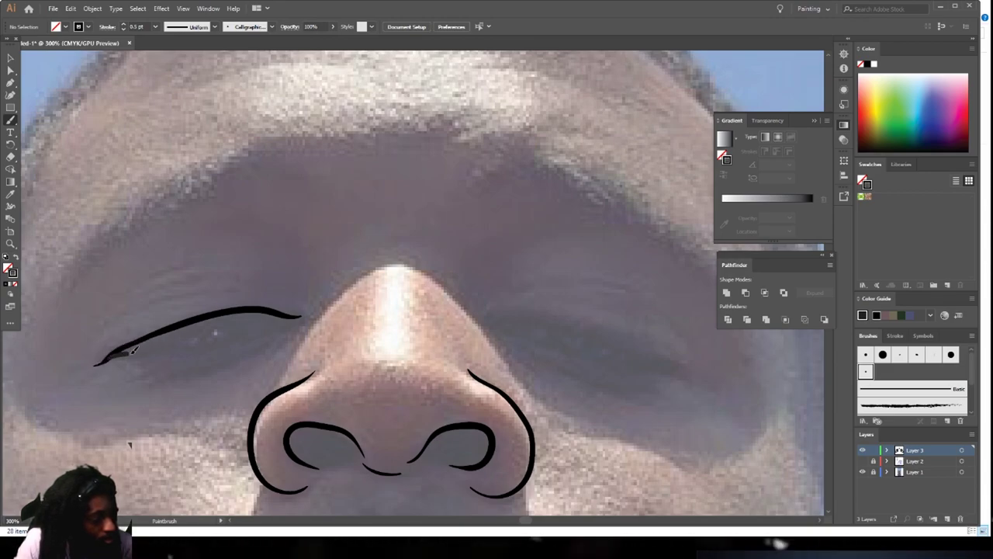
mouse_move(497, 324)
left_mouse_down()
mouse_move(558, 324)
mouse_move(662, 358)
mouse_move(591, 352)
mouse_move(678, 367)
left_mouse_up()
Paint the contours of both sides of the head from the ears to the temples, and thin crease lines beneath both eyes
key("ctrl+minus")
key("ctrl+minus")
scroll(574, 456, "down", 4)
key("ctrl+equal")
scroll(559, 448, "up", 4)
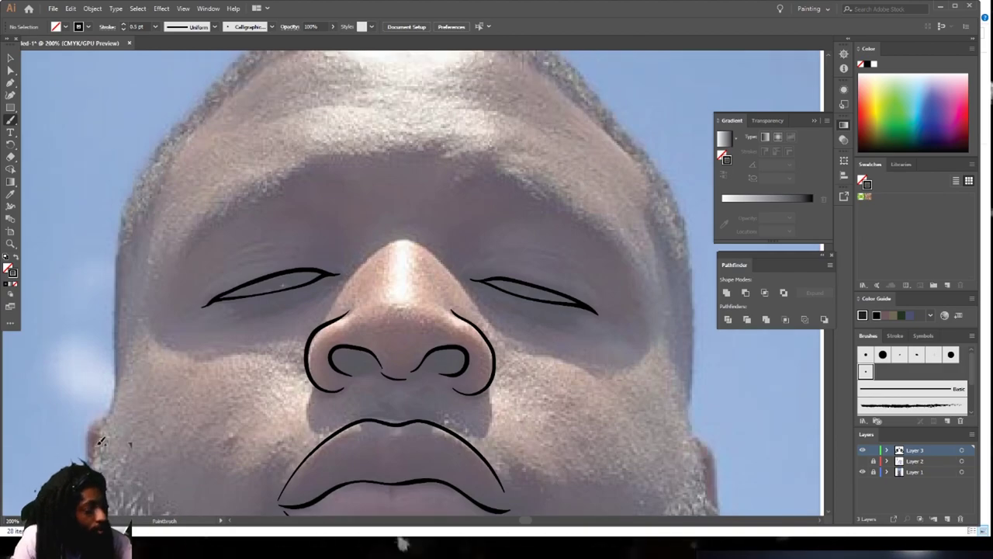
left_click_drag(120, 317, 182, 122)
mouse_move(708, 501)
left_mouse_down()
mouse_move(683, 203)
mouse_move(629, 132)
left_mouse_up()
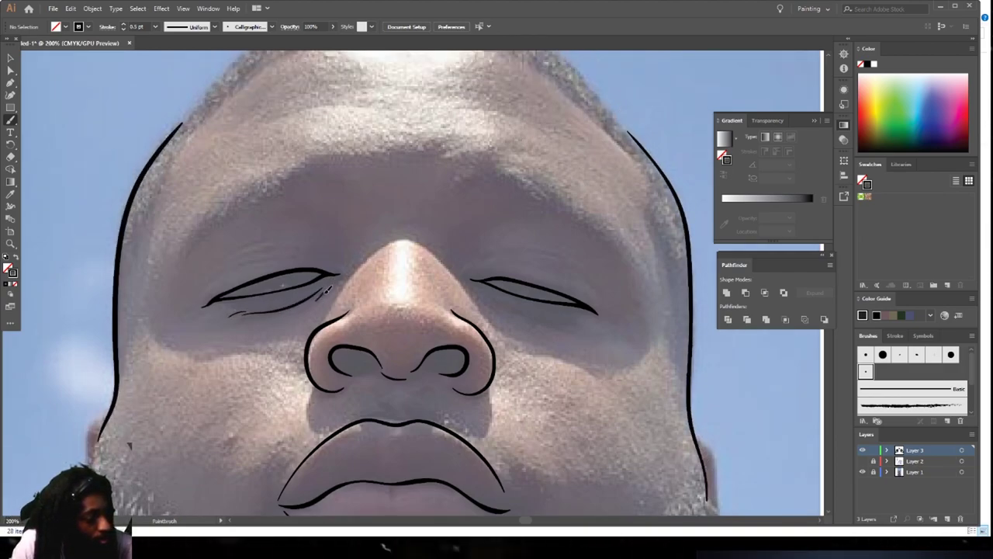
left_click_drag(468, 268, 549, 321)
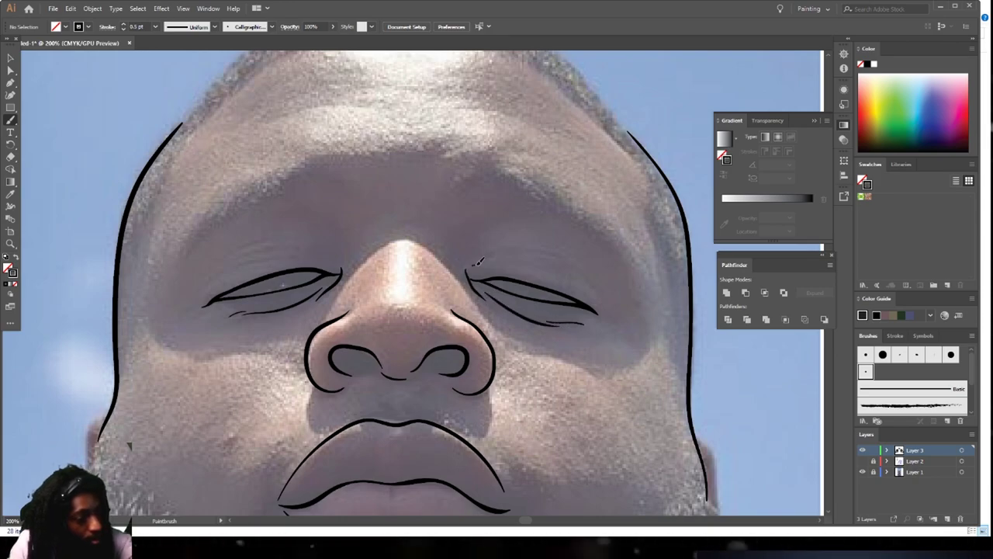
Paint the curved eyelid creases above both closed eyes
left_click_drag(561, 255, 559, 256)
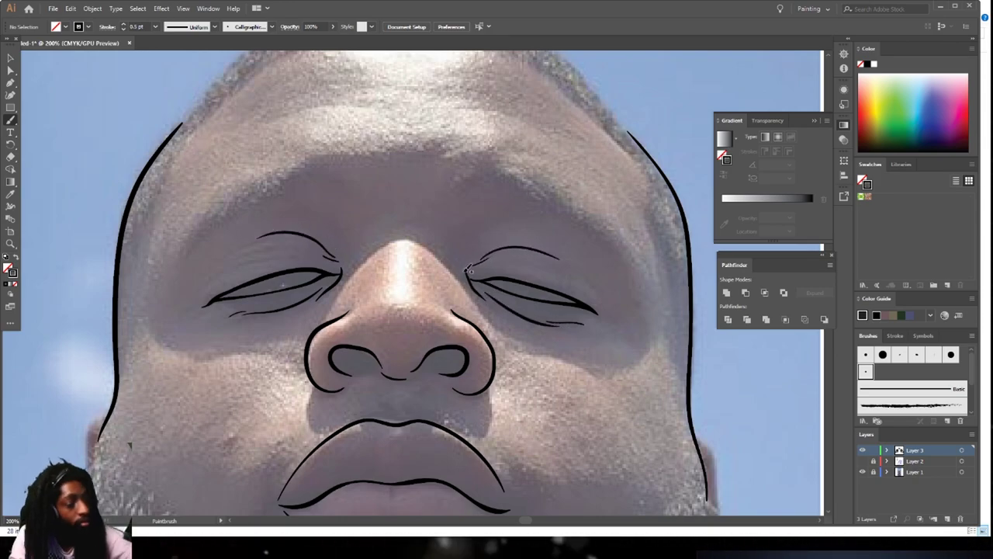
key("ctrl+minus")
scroll(201, 238, "down", 5)
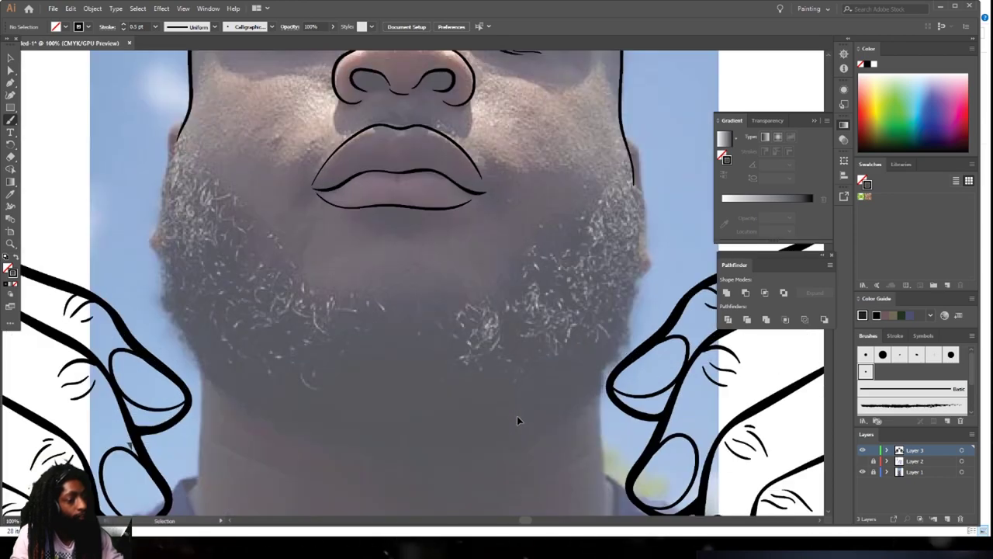
Paint both sides of the neck with the collar curve and the outlines of both ears
mouse_move(201, 237)
left_mouse_down()
mouse_move(193, 378)
mouse_move(232, 437)
mouse_move(450, 475)
mouse_move(604, 417)
mouse_move(613, 371)
mouse_move(605, 334)
left_mouse_up()
key("ctrl+minus")
key("ctrl+minus")
key("ctrl+minus")
scroll(568, 435, "up", 1)
key("ctrl+equal")
key("ctrl+equal")
key("ctrl+equal")
scroll(412, 283, "up", 3)
mouse_move(166, 361)
left_mouse_down()
mouse_move(170, 253)
mouse_move(187, 227)
left_mouse_up()
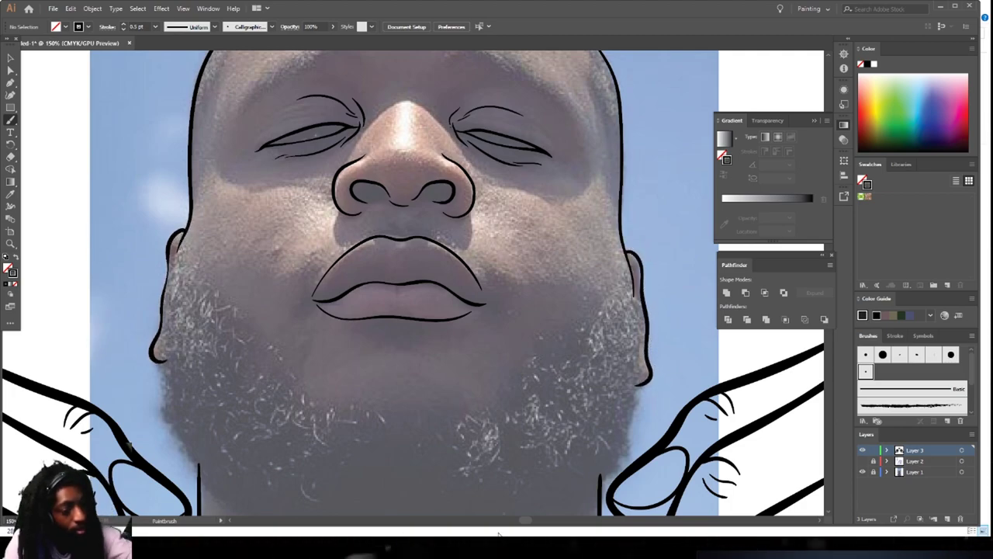
Hide the portrait photo layer to check the line art as a whole, and show it again
key("ctrl+minus")
key("ctrl+minus")
key("ctrl+minus")
scroll(493, 485, "down", 2)
key("ctrl+equal")
key("ctrl+minus")
scroll(495, 481, "up", 1)
key("ctrl+minus")
left_click(863, 472)
key("ctrl+plus")
key("ctrl+plus")
left_click(863, 472)
key("ctrl+plus")
key("ctrl+plus")
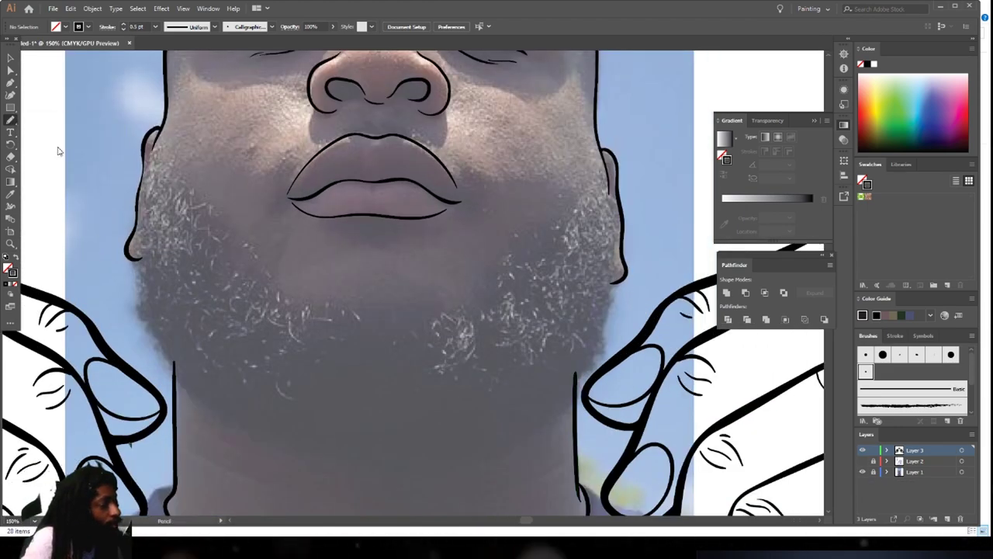
Draw the beard with the Pencil tool as solid black shapes without stroke, jagged along the jaw and up to both ears
key("shift+x")
scroll(51, 258, "up", 1)
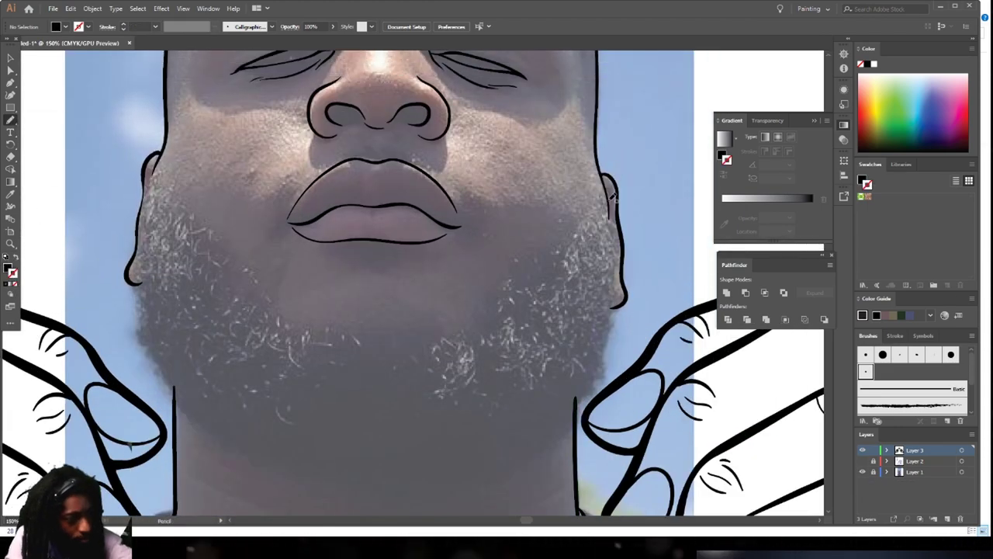
left_click_drag(622, 240, 617, 310)
mouse_move(482, 451)
left_mouse_down()
mouse_move(368, 466)
mouse_move(333, 448)
left_mouse_up()
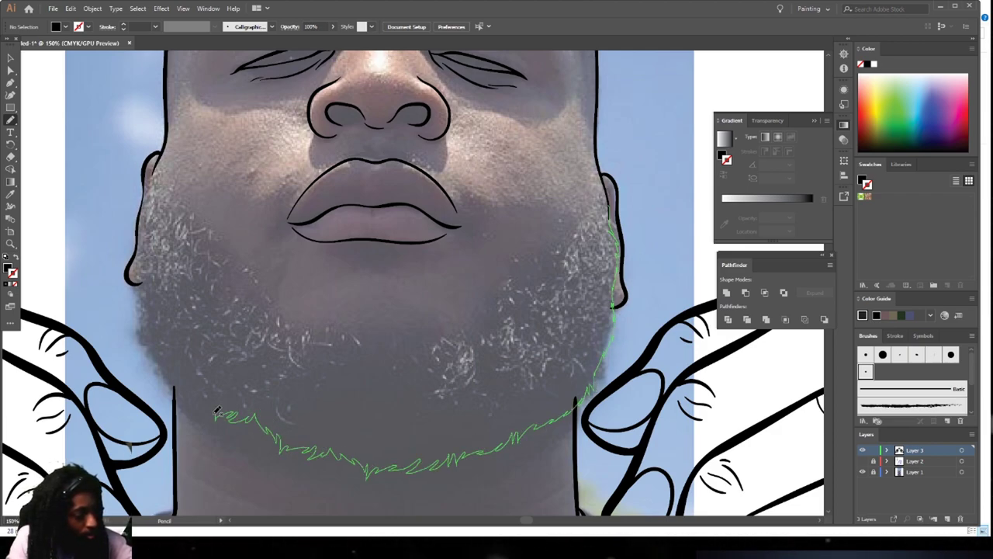
mouse_move(169, 378)
left_mouse_down()
mouse_move(145, 319)
mouse_move(161, 260)
mouse_move(229, 308)
mouse_move(406, 357)
mouse_move(617, 232)
left_mouse_up()
left_click_drag(135, 284, 161, 347)
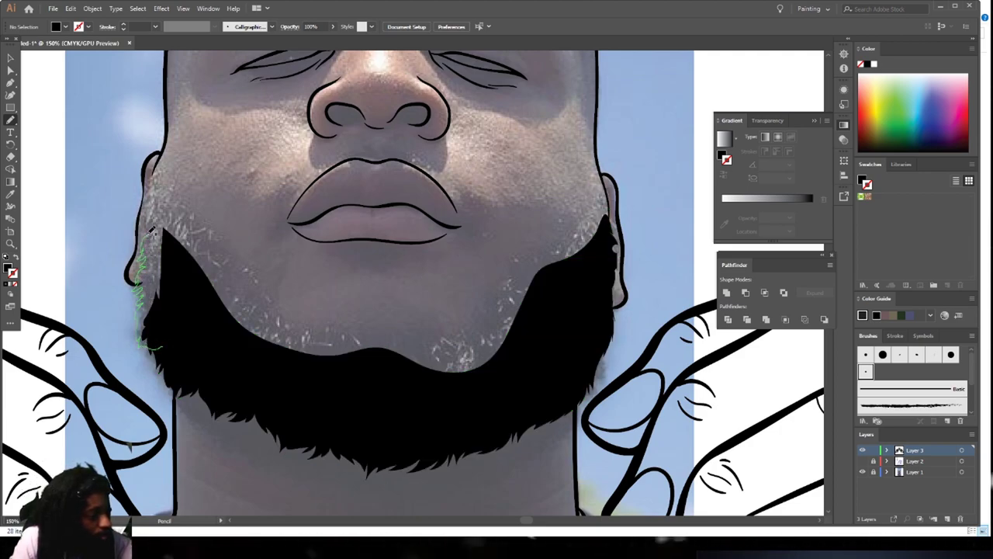
left_click_drag(146, 206, 149, 165)
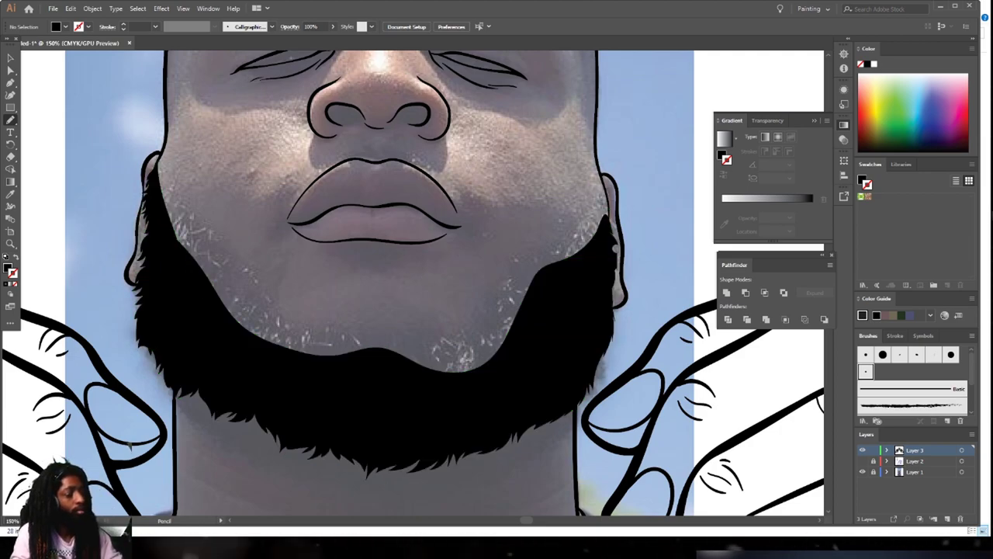
Add black shapes with jagged hair edges along the beard's upper edge on the chin and both cheeks
scroll(435, 469, "down", 1)
scroll(489, 470, "up", 1)
scroll(489, 467, "up", 1)
mouse_move(417, 417)
left_mouse_down()
mouse_move(395, 355)
mouse_move(242, 355)
left_mouse_up()
left_click_drag(429, 364, 476, 297)
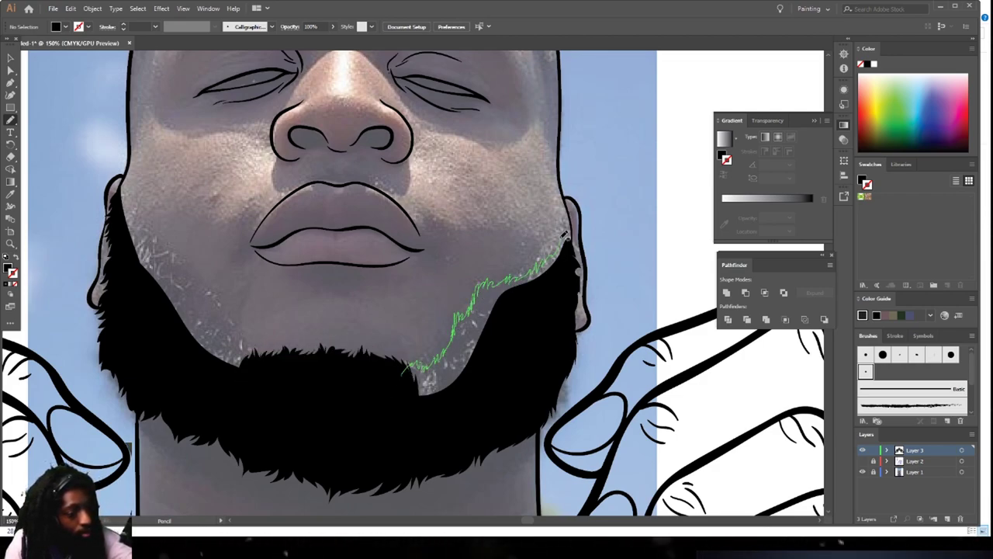
left_click_drag(571, 203, 572, 211)
mouse_move(253, 368)
left_mouse_down()
mouse_move(352, 368)
mouse_move(365, 406)
mouse_move(327, 312)
left_mouse_up()
left_click_drag(258, 254, 238, 233)
left_click_drag(344, 430, 363, 407)
Check the artwork with the portrait layer briefly hidden, and fill both nostrils with solid black shapes
key("ctrl+minus")
key("ctrl+minus")
key("ctrl+minus")
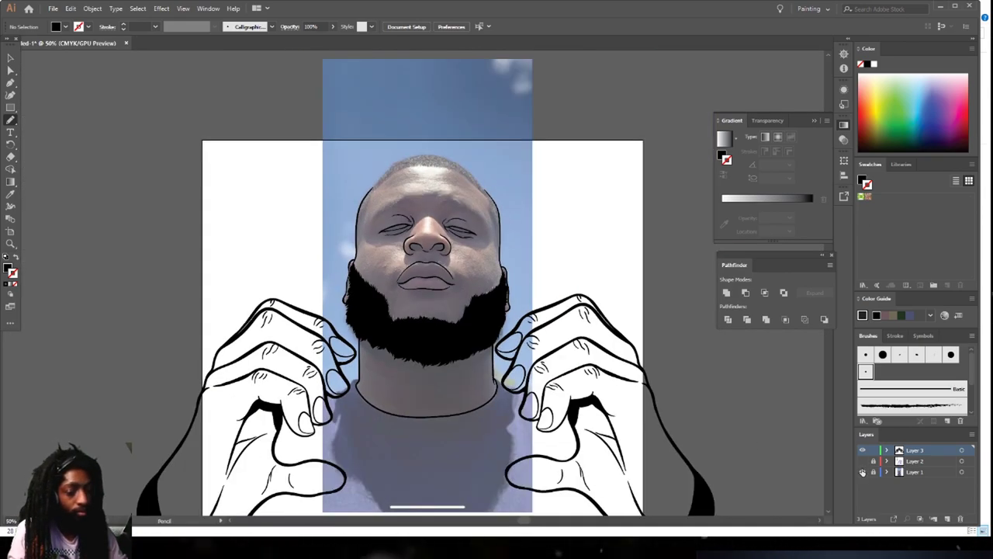
left_click(863, 472)
key("ctrl+equal")
left_click(863, 472)
key("ctrl+equal")
key("ctrl+equal")
key("ctrl+equal")
key("ctrl+equal")
key("ctrl+equal")
mouse_move(338, 373)
left_mouse_down()
mouse_move(366, 323)
mouse_move(337, 372)
left_mouse_up()
mouse_move(67, 336)
left_mouse_down()
mouse_move(191, 378)
mouse_move(226, 382)
mouse_move(193, 327)
mouse_move(70, 330)
left_mouse_up()
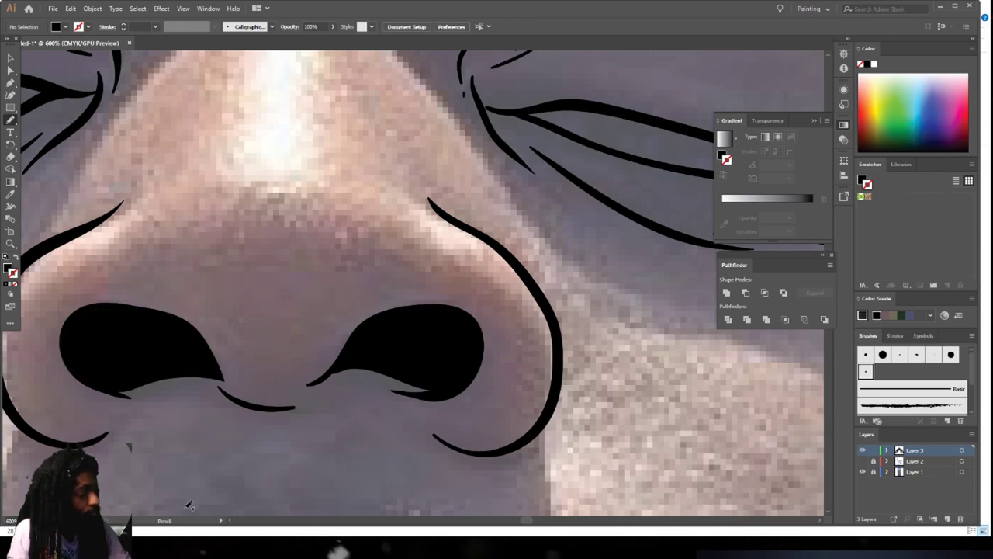
Draw the short hair as a solid black band following the hairline and the top of the head
scroll(281, 509, "down", 3)
scroll(273, 481, "up", 1)
mouse_move(118, 353)
left_mouse_down()
mouse_move(174, 225)
mouse_move(277, 139)
left_mouse_up()
left_click_drag(368, 115, 528, 136)
mouse_move(492, 103)
left_mouse_down()
mouse_move(344, 88)
mouse_move(206, 178)
left_mouse_up()
left_click_drag(128, 331, 124, 336)
left_click_drag(174, 215, 248, 142)
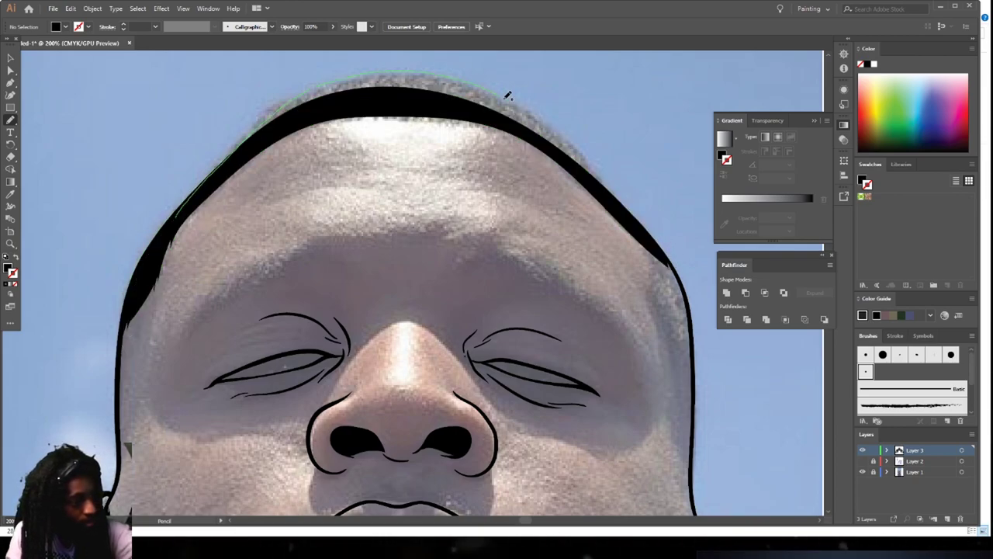
left_click_drag(527, 136, 177, 225)
Extend the black hair shape down both temples and cover the remaining hair along the top of the head
scroll(555, 488, "right", 5)
scroll(613, 441, "down", 3)
scroll(609, 419, "up", 1)
mouse_move(525, 208)
left_mouse_down()
mouse_move(529, 258)
mouse_move(527, 208)
left_mouse_up()
scroll(487, 281, "down", 3)
scroll(412, 278, "up", 2)
mouse_move(214, 288)
left_mouse_down()
mouse_move(215, 318)
mouse_move(236, 247)
left_mouse_up()
left_click_drag(240, 240, 248, 239)
left_click_drag(463, 142, 399, 145)
Check the drawing without the photo, and draw a black soul patch with a jagged lower edge beneath the lower lip
scroll(400, 145, "down", 3)
left_click(862, 472)
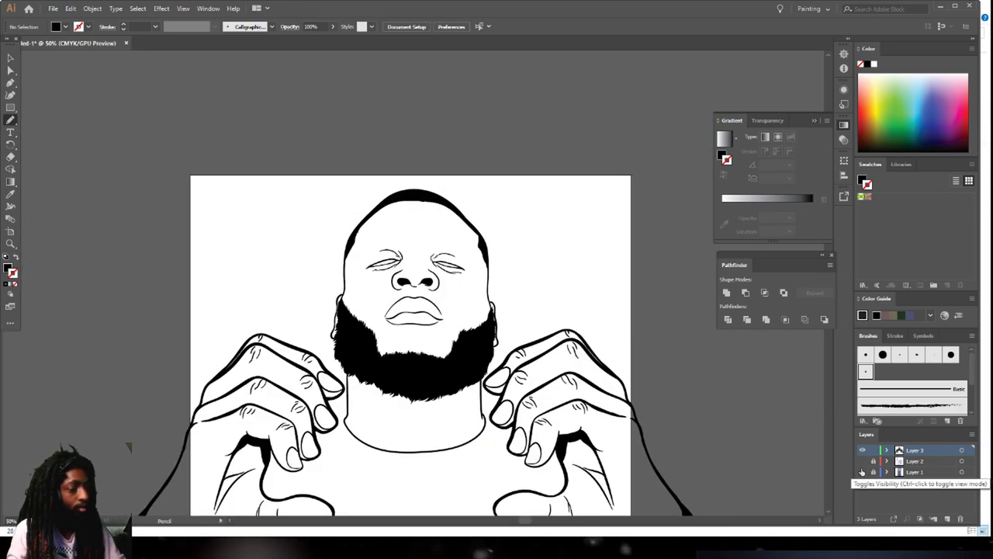
left_click(861, 472)
scroll(295, 435, "up", 3)
mouse_move(320, 447)
left_mouse_down()
mouse_move(285, 433)
mouse_move(278, 444)
left_mouse_up()
scroll(263, 462, "up", 2)
scroll(444, 284, "up", 3)
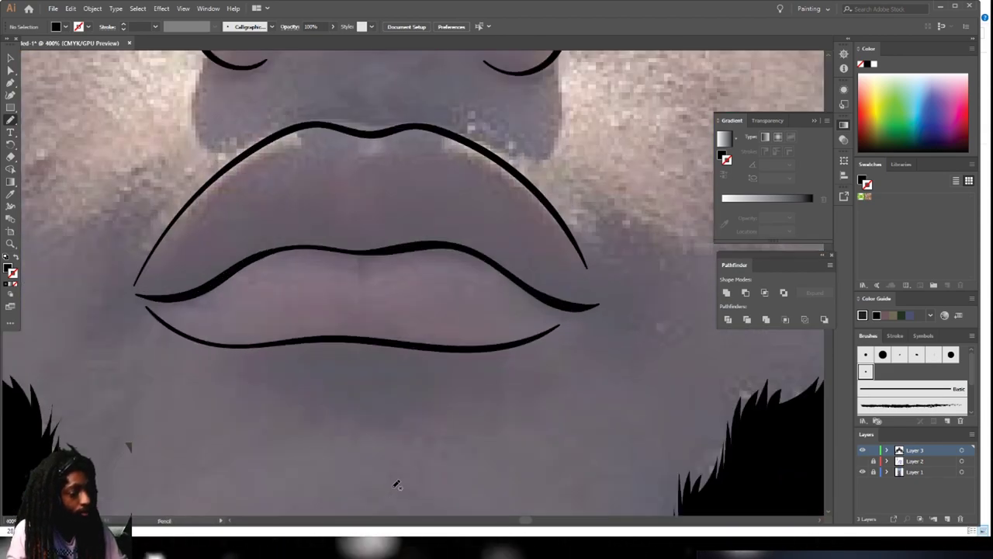
scroll(289, 302, "down", 1)
mouse_move(446, 351)
left_mouse_down()
mouse_move(379, 381)
mouse_move(293, 350)
left_mouse_up()
left_click_drag(271, 317, 272, 314)
left_click_drag(455, 347, 461, 330)
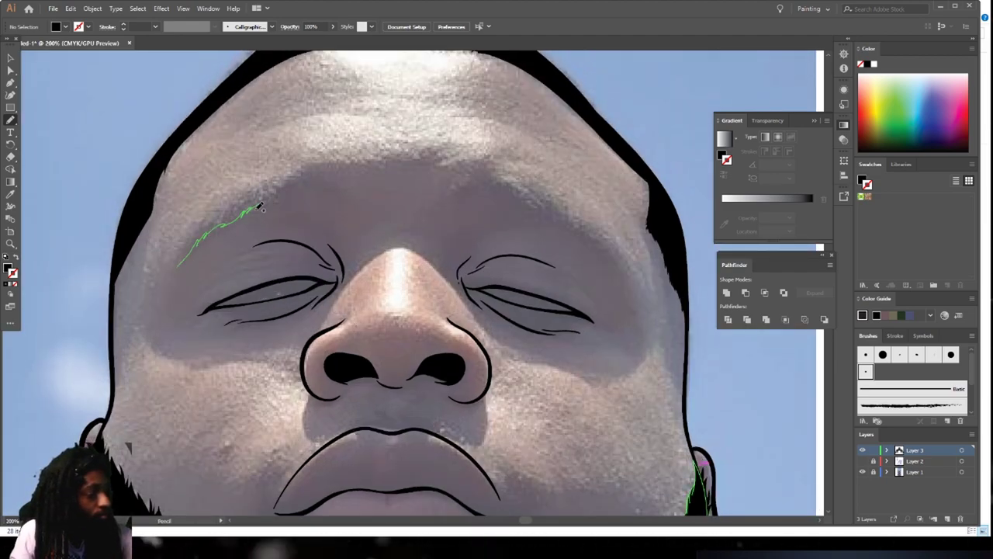
Draw both eyebrows as solid black shapes with jagged hair edges
mouse_move(268, 182)
left_mouse_down()
mouse_move(212, 220)
mouse_move(177, 264)
left_mouse_up()
left_click_drag(588, 229, 522, 205)
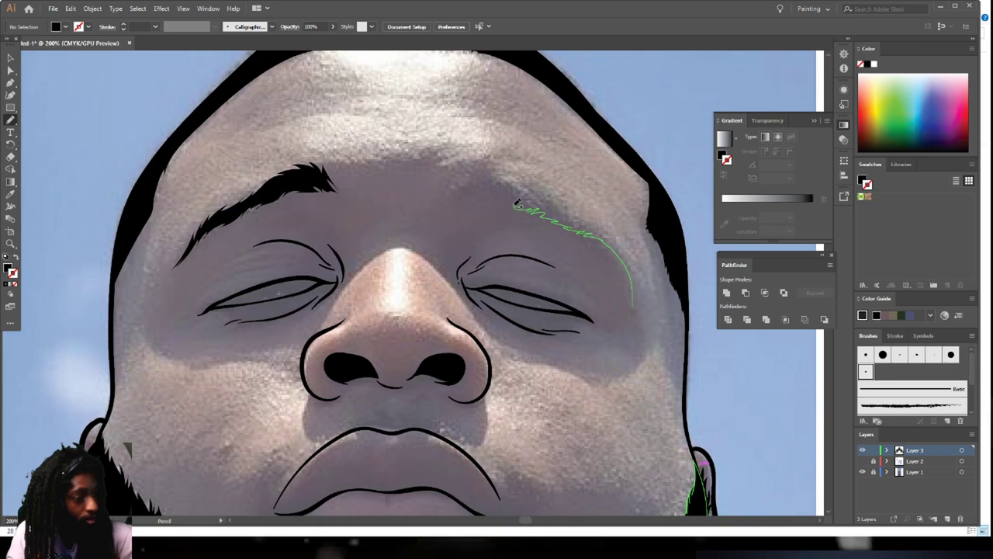
mouse_move(594, 221)
left_mouse_down()
mouse_move(636, 275)
mouse_move(596, 234)
left_mouse_up()
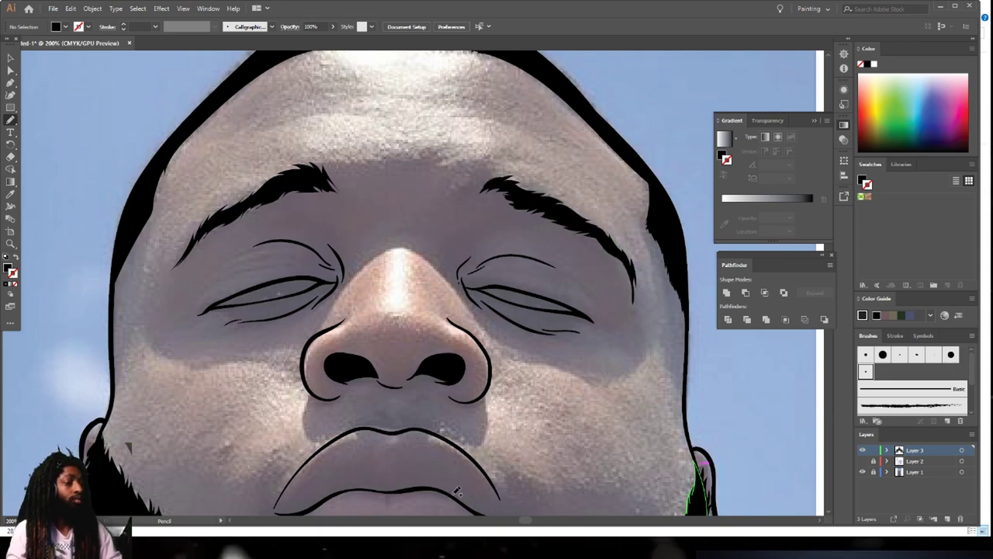
Hide the portrait photo layer so only the line art is shown on the artboard
key("ctrl+minus")
key("ctrl+minus")
key("ctrl+minus")
key("ctrl+minus")
key("ctrl+minus")
left_click(863, 472)
Draw a black shirt area between the collar, the fingertips and the thumb of the hand on the left
key("ctrl+equal")
key("ctrl+equal")
key("ctrl+equal")
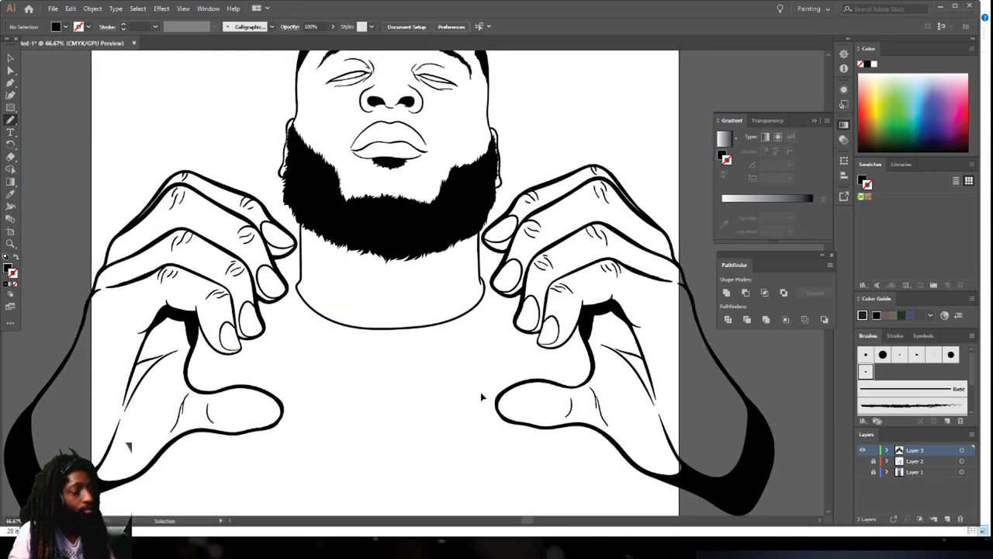
key("ctrl+equal")
key("ctrl+equal")
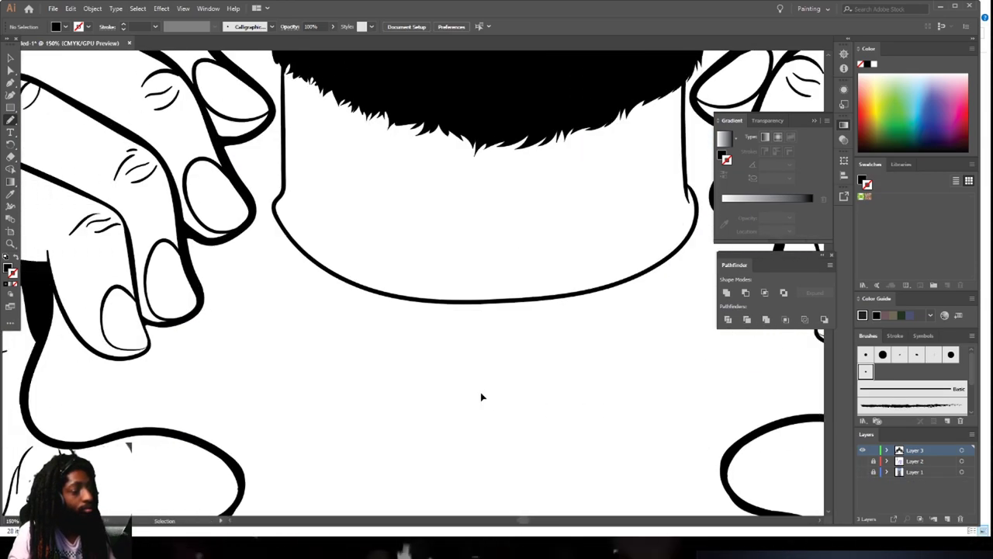
scroll(481, 397, "left", 4)
scroll(481, 397, "down", 1)
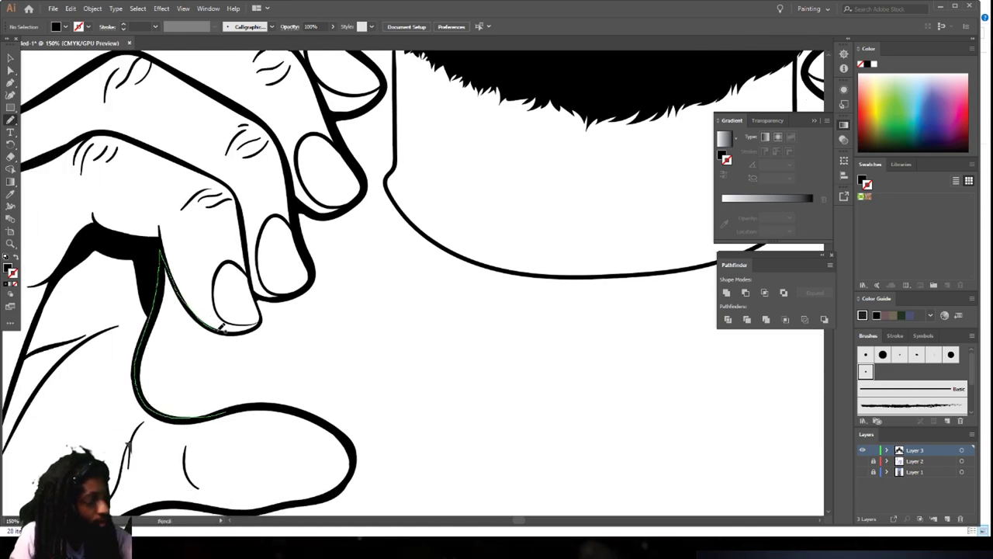
mouse_move(355, 160)
left_mouse_down()
mouse_move(393, 161)
mouse_move(393, 187)
mouse_move(481, 256)
left_mouse_up()
left_click_drag(398, 404, 225, 413)
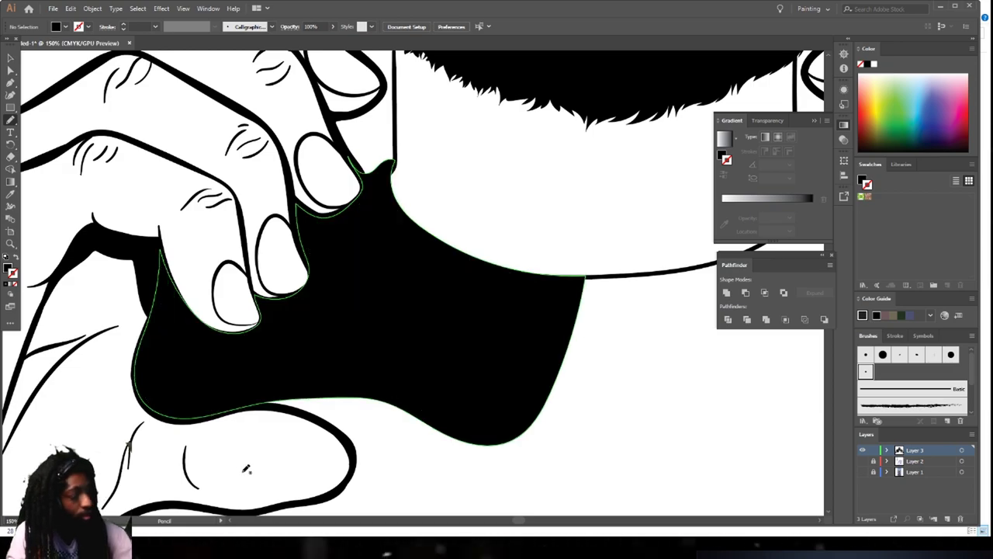
Draw the matching black shirt area between the collar and the fingers and thumb of the hand on the right
key("ctrl+minus")
key("ctrl+minus")
key("ctrl+minus")
key("ctrl+minus")
key("ctrl+equal")
key("ctrl+equal")
key("ctrl+equal")
key("ctrl+equal")
left_click_drag(576, 274, 208, 273)
mouse_move(301, 264)
left_mouse_down()
mouse_move(445, 183)
mouse_move(516, 225)
mouse_move(573, 281)
left_mouse_up()
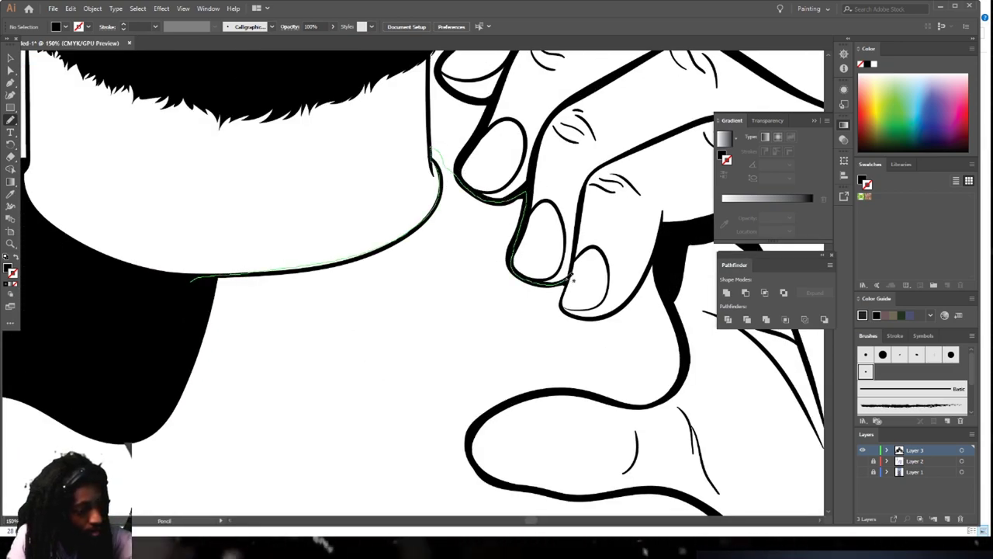
left_click_drag(584, 314, 664, 248)
mouse_move(662, 400)
left_mouse_down()
mouse_move(473, 421)
mouse_move(192, 279)
left_mouse_up()
Fill the rest of the shirt with black, from between the thumbs and below both hands to past the artboard's lower edge
key("ctrl+minus")
key("ctrl+minus")
key("ctrl+minus")
key("ctrl+minus")
key("ctrl+plus")
key("ctrl+plus")
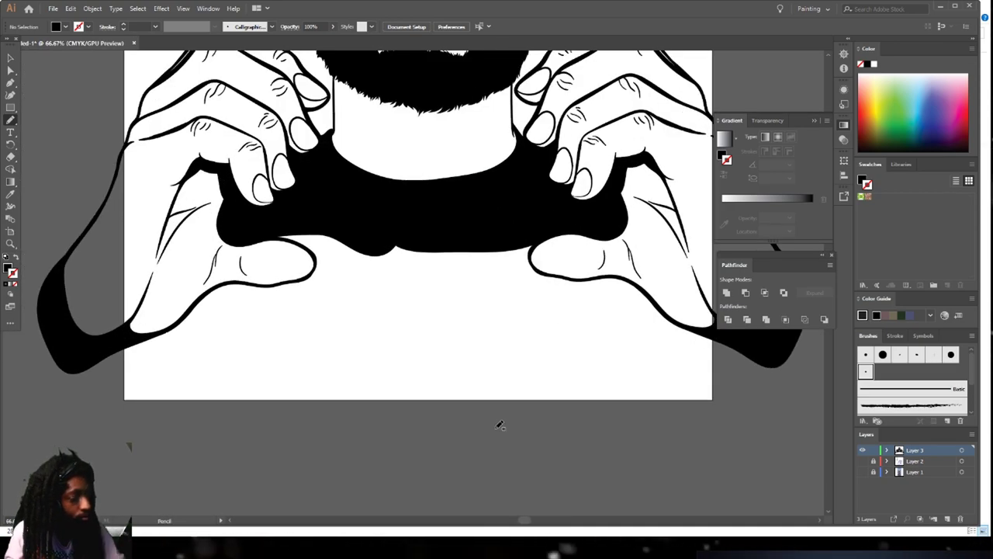
left_click_drag(118, 385, 712, 369)
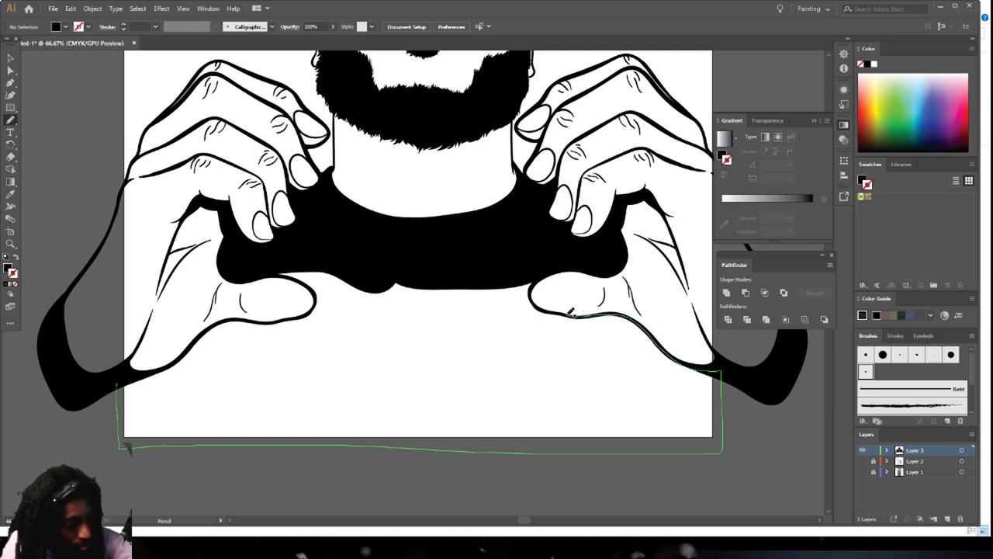
mouse_move(312, 288)
left_mouse_down()
mouse_move(310, 309)
mouse_move(124, 379)
left_mouse_up()
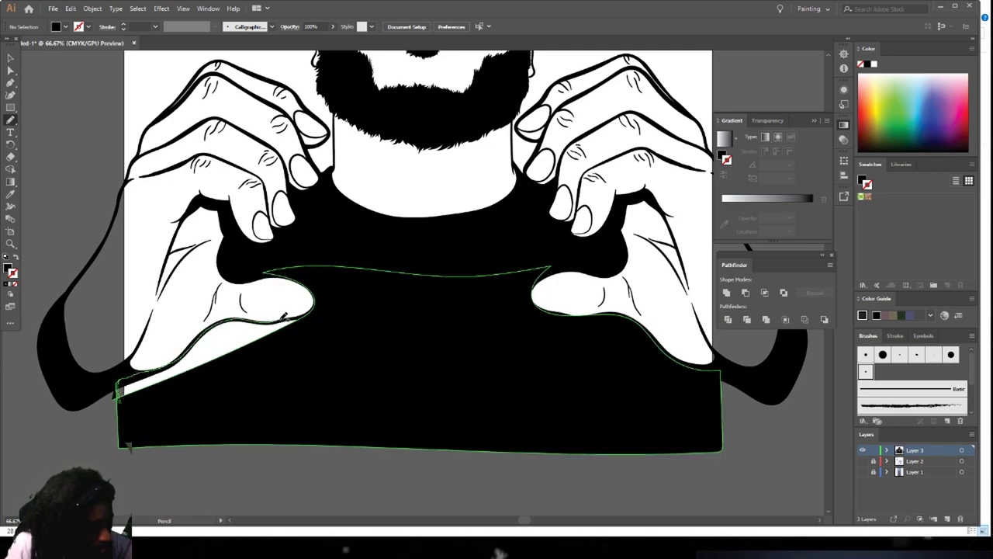
left_click_drag(320, 308, 318, 310)
key("ctrl+minus")
key("ctrl+minus")
key("ctrl+plus")
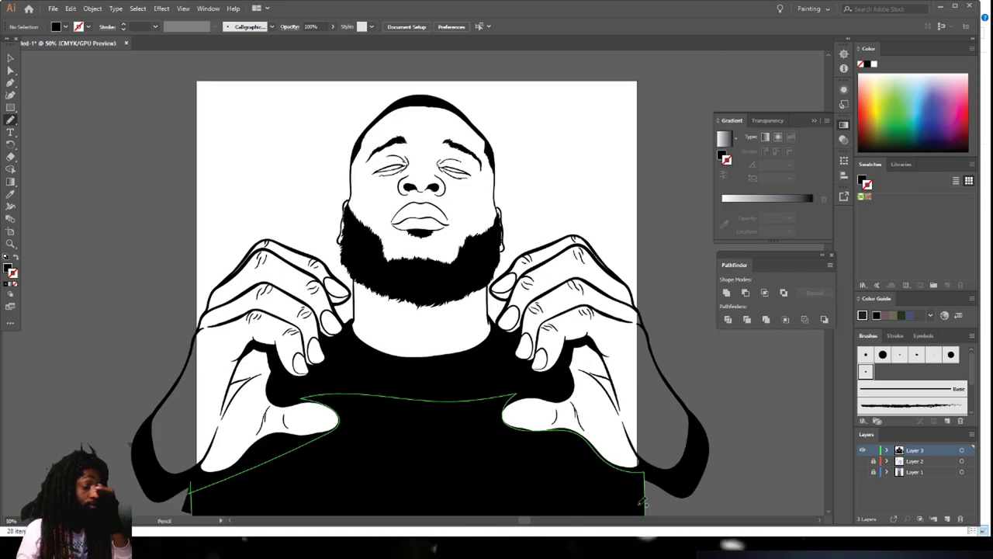
Extend the lip contours to meet at both mouth corners with the Paintbrush, using a black 0.5 pt and then 0.25 pt stroke
key("ctrl+plus")
key("ctrl+plus")
scroll(423, 283, "up", 3)
key("ctrl+plus")
left_click(10, 120)
left_click(47, 120)
key("ctrl+plus")
key("ctrl+plus")
key("shift+x")
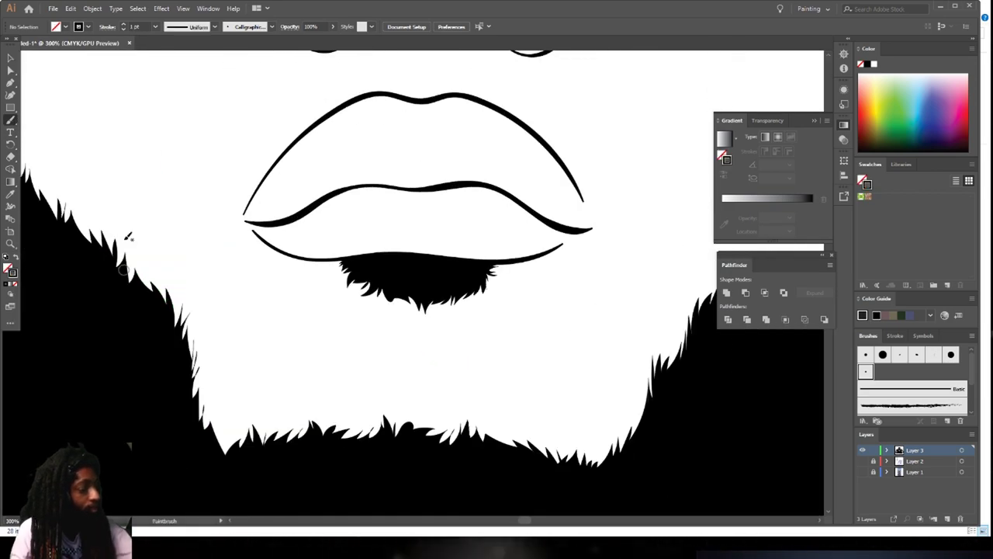
scroll(510, 343, "up", 1)
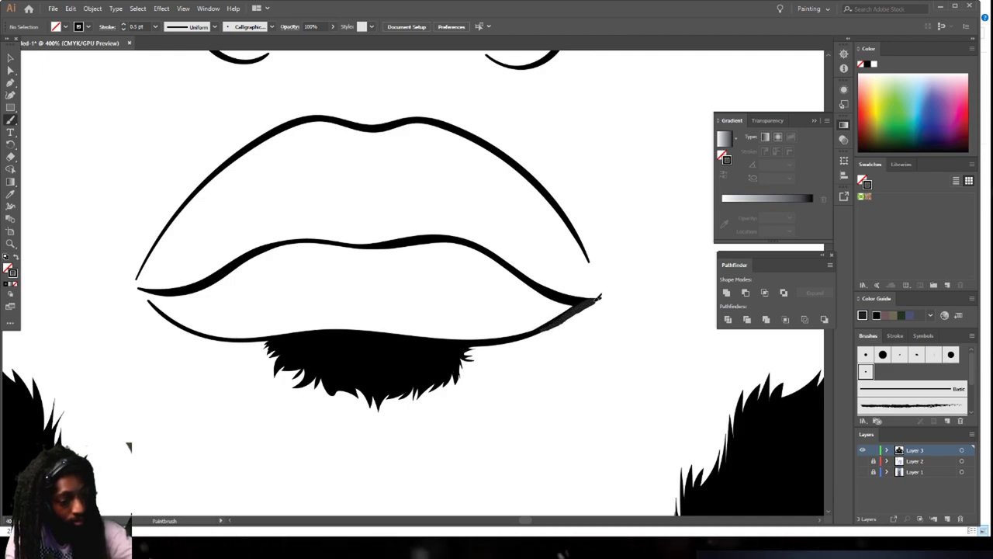
left_click_drag(579, 230, 581, 227)
left_click_drag(194, 332, 149, 292)
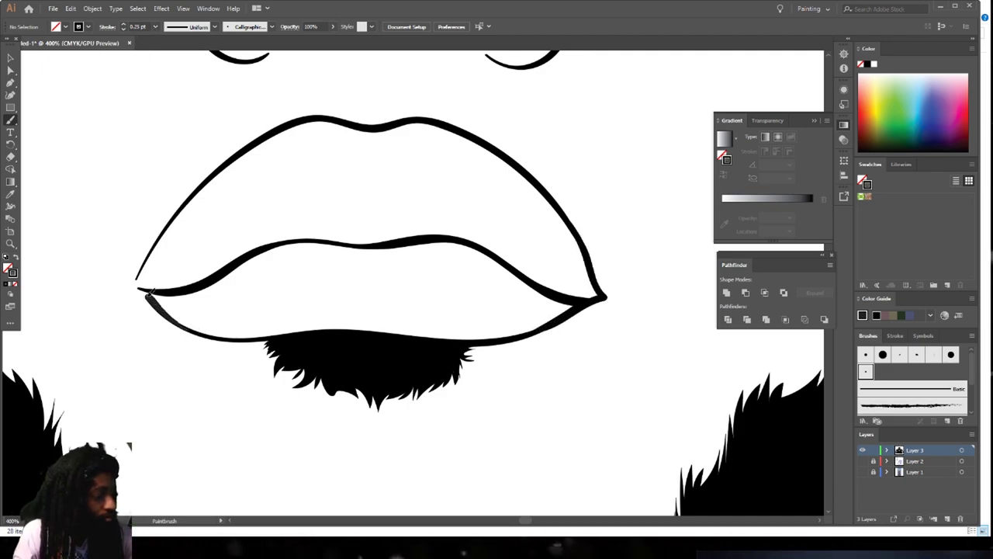
left_click_drag(163, 225, 204, 180)
Draw short 0.25 pt hair strokes as a thin moustache along the upper lip, continuing sparsely below both mouth corners
key("ctrl+minus")
key("ctrl+minus")
key("ctrl+minus")
key("ctrl+minus")
key("ctrl+minus")
key("ctrl+plus")
key("ctrl+plus")
left_click_drag(531, 310, 557, 459)
scroll(468, 253, "down", 3)
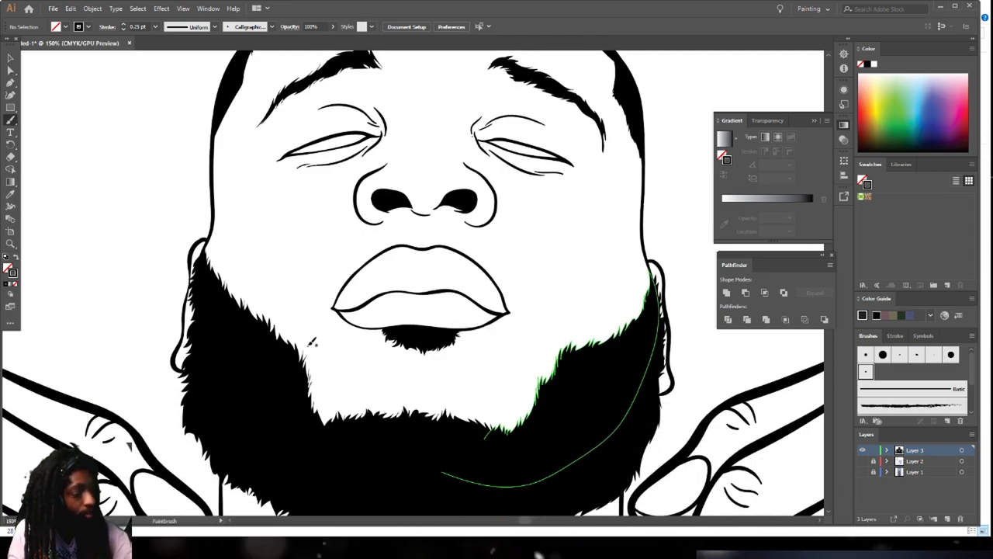
left_click_drag(327, 306, 332, 291)
left_click_drag(529, 353, 529, 337)
left_click_drag(527, 329, 524, 321)
left_click_drag(522, 317, 510, 292)
left_click_drag(510, 292, 500, 271)
left_click_drag(498, 276, 490, 262)
left_click_drag(491, 269, 485, 256)
left_click_drag(485, 265, 478, 252)
left_click_drag(479, 258, 466, 245)
left_click_drag(467, 248, 460, 242)
left_click_drag(460, 246, 415, 236)
left_click_drag(401, 242, 408, 237)
left_click_drag(395, 244, 395, 240)
left_click_drag(381, 249, 390, 242)
left_click_drag(374, 254, 382, 246)
left_click_drag(368, 257, 375, 250)
left_click_drag(361, 262, 369, 256)
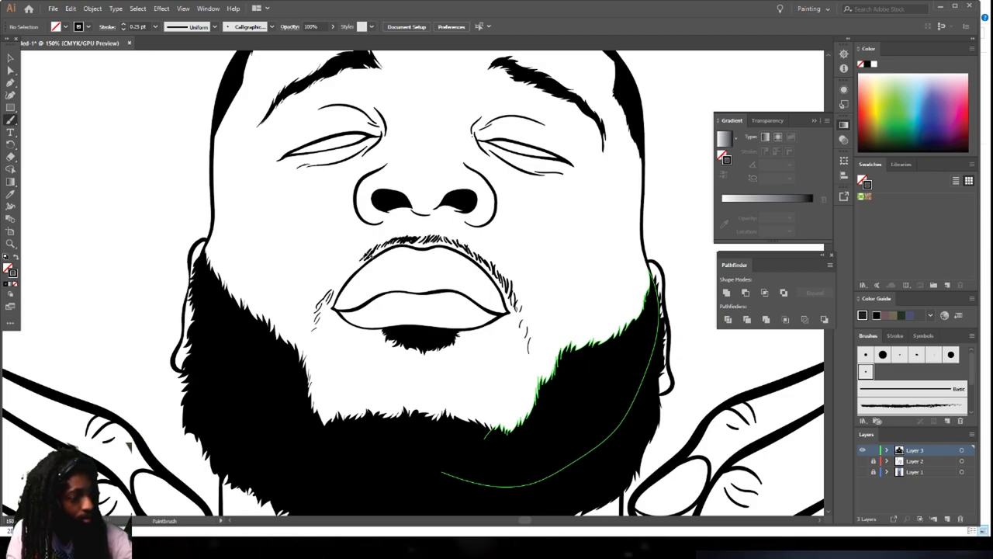
scroll(559, 501, "up", 2)
scroll(559, 502, "down", 2)
scroll(561, 491, "right", 1)
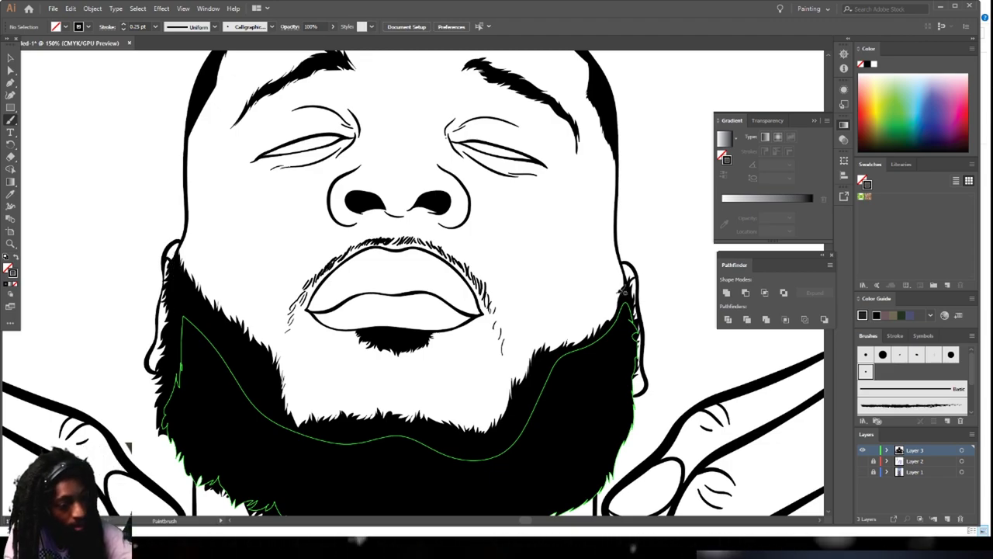
Draw a thin contour line inside the face outline above each ear
scroll(479, 499, "up", 2)
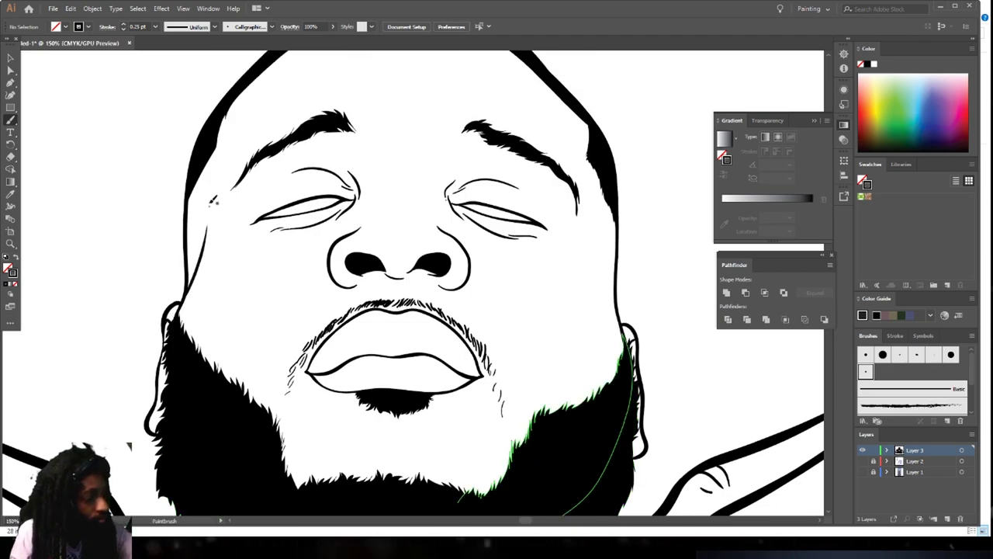
scroll(554, 468, "down", 4)
scroll(548, 465, "up", 5)
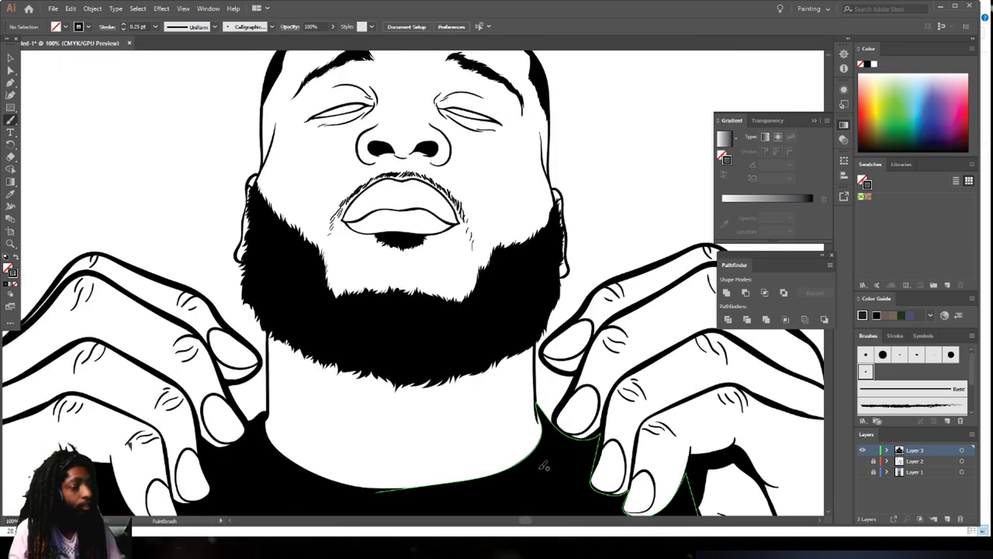
Add short 0.25 pt hair strokes under the black hair edge at both temples
scroll(544, 461, "up", 5)
left_click_drag(124, 272, 153, 238)
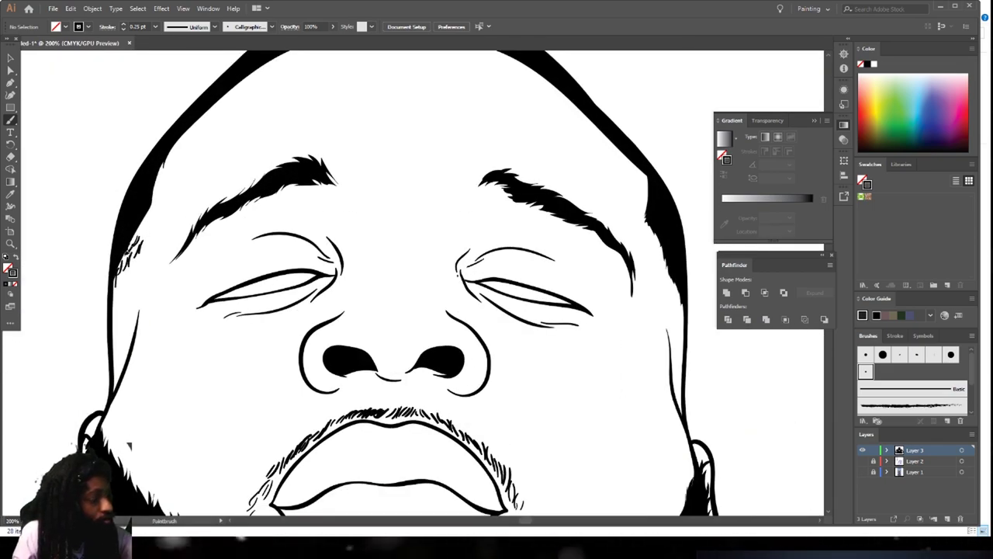
left_click_drag(680, 290, 673, 269)
key("ctrl+minus")
key("ctrl+minus")
key("ctrl+minus")
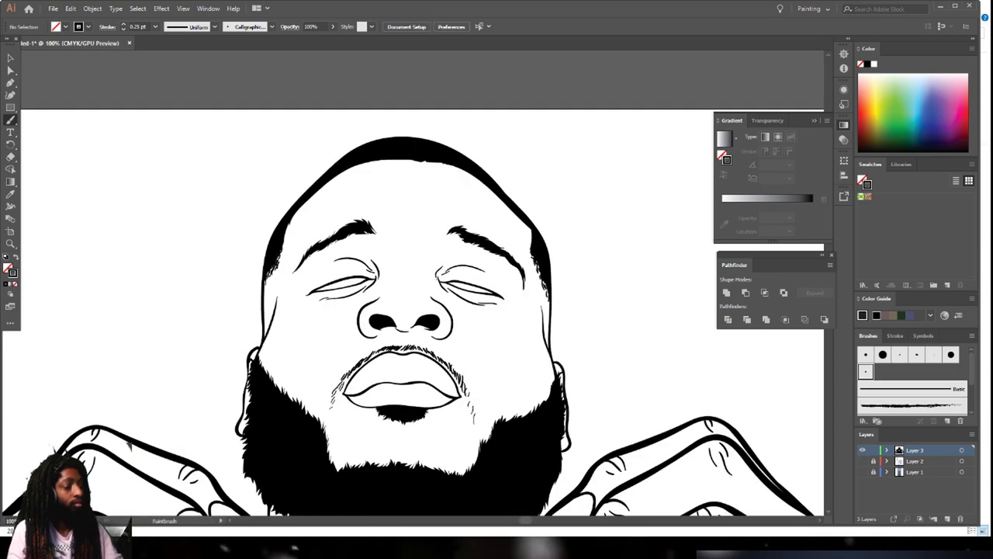
scroll(550, 478, "down", 5)
scroll(551, 479, "up", 2)
key("ctrl+equal")
key("ctrl+minus")
scroll(222, 212, "up", 2)
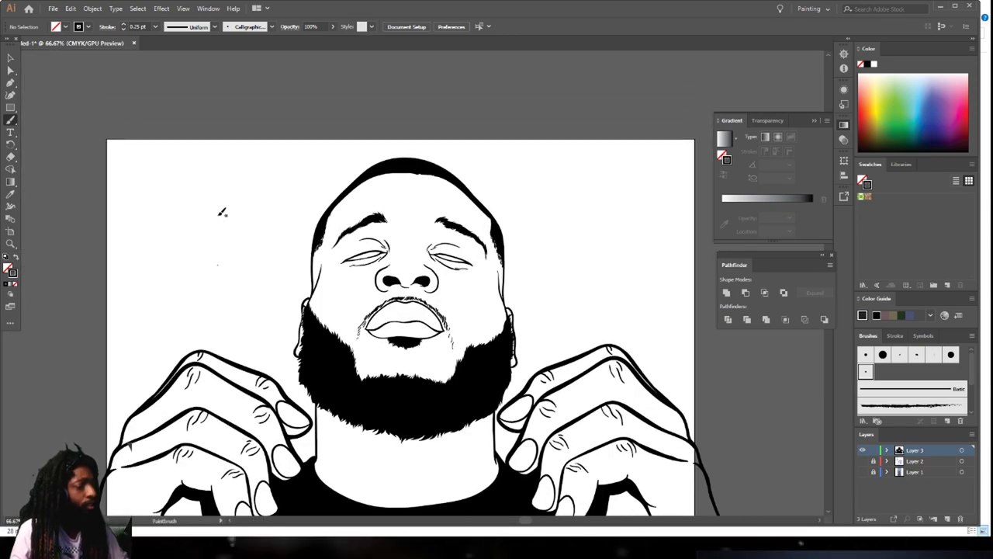
Draw a curved line across the neck between the fingers of both hands with the Paintbrush, using a 1 pt stroke
double_click(14, 121)
left_click(94, 159)
left_click(155, 27)
left_click(166, 74)
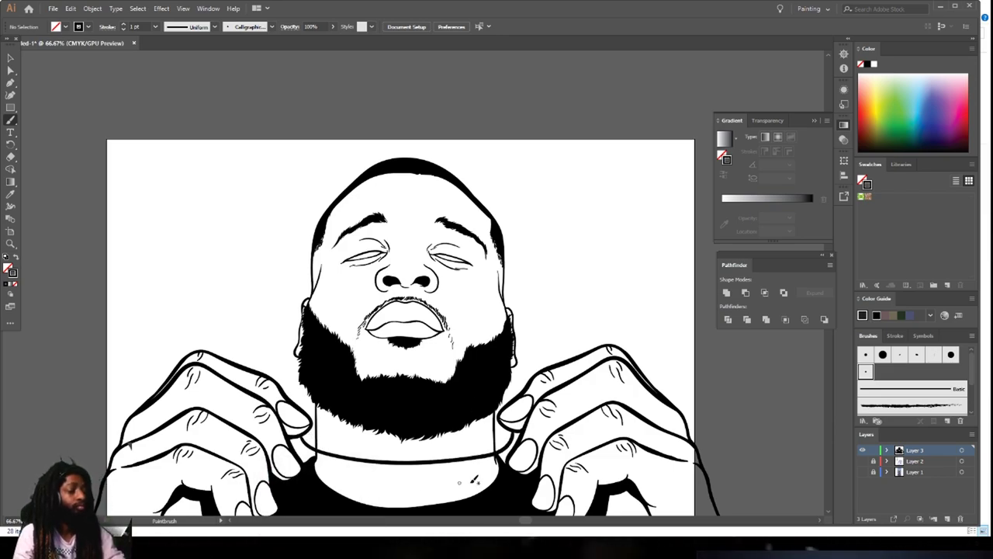
key("ctrl+minus")
key("ctrl+plus")
key("ctrl+plus")
key("ctrl+plus")
scroll(575, 448, "up", 2)
Draw a large rounded 1 pt outline over the head from the fingers of one hand to the other, peaking at the artboard's upper edge
mouse_move(610, 308)
left_mouse_down()
mouse_move(232, 85)
mouse_move(178, 458)
left_mouse_up()
key("ctrl+minus")
key("ctrl+minus")
key("ctrl+minus")
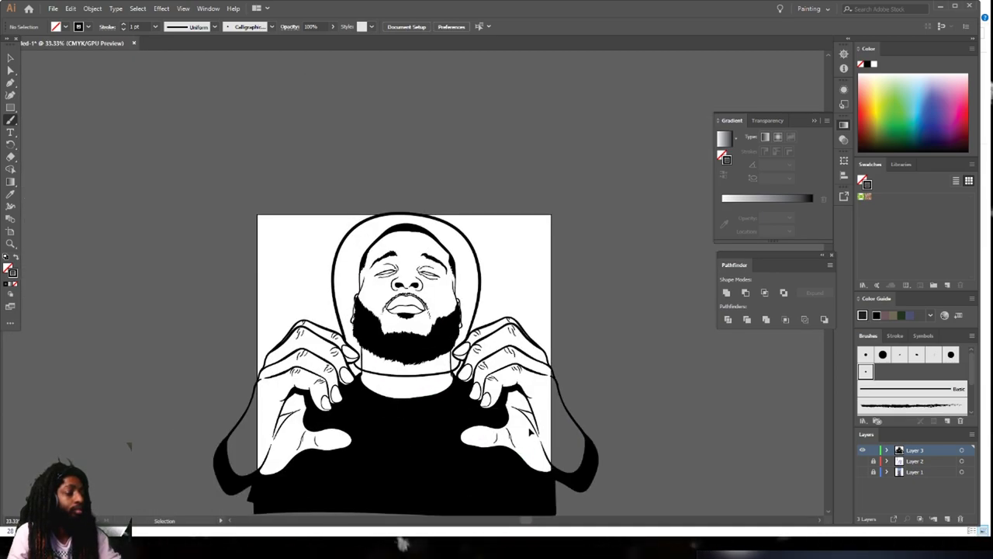
key("ctrl+plus")
key("ctrl+plus")
key("ctrl+plus")
key("ctrl+plus")
scroll(530, 423, "down", 3)
key("ctrl+minus")
key("ctrl+minus")
key("ctrl+minus")
key("ctrl+minus")
key("ctrl+minus")
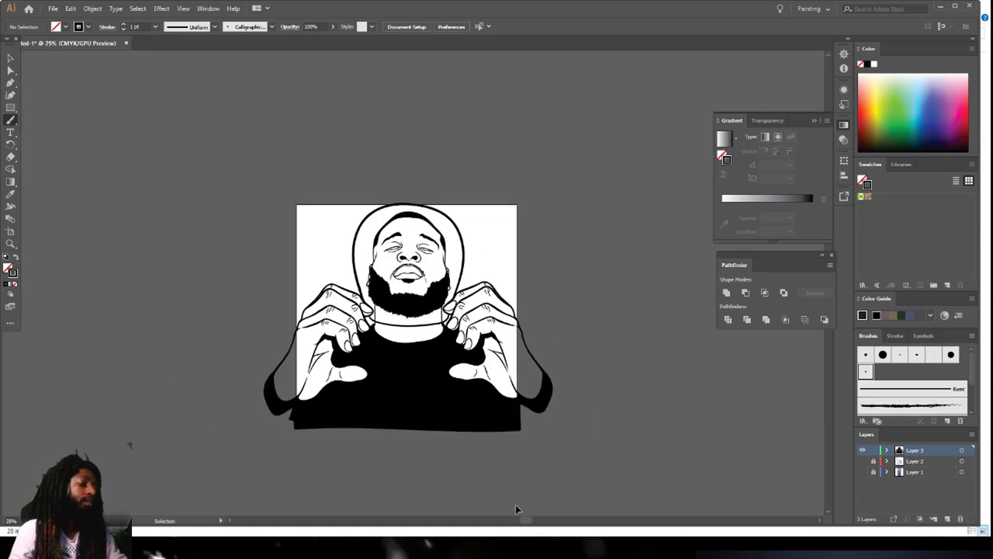
Draw the wavy, dripping upper edge of a skin patch on the cheek near the ear on the right, using a 0.25 pt stroke
key("ctrl+plus")
key("ctrl+plus")
key("ctrl+plus")
left_click(155, 27)
left_click(160, 52)
key("ctrl+plus")
scroll(573, 301, "up", 2)
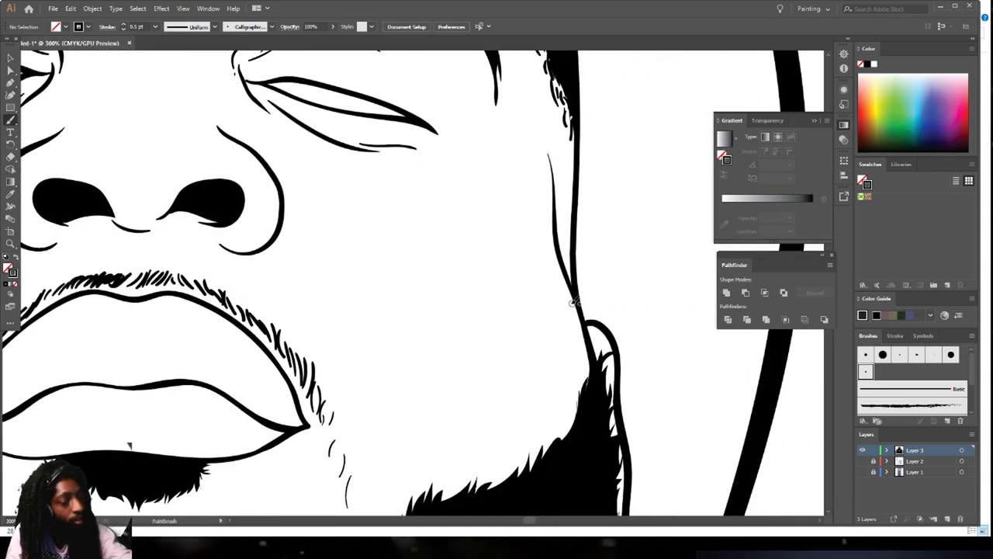
left_click_drag(550, 319, 525, 287)
double_click(10, 120)
left_click(93, 160)
left_click(155, 27)
left_click(168, 37)
mouse_move(551, 288)
left_mouse_down()
mouse_move(532, 298)
mouse_move(404, 283)
mouse_move(402, 359)
mouse_move(365, 264)
left_mouse_up()
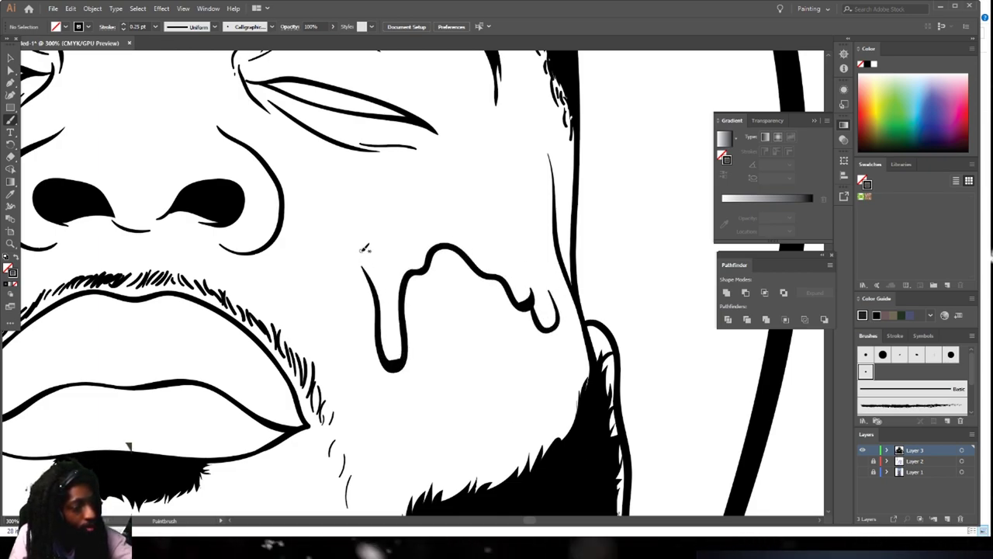
Redraw the long drip on the cheek patch and close the patch with wavy contours beside the mouth and above the beard
key("ctrl+minus")
key("ctrl+minus")
key("ctrl+minus")
key("ctrl+equal")
key("ctrl+equal")
key("ctrl+equal")
key("ctrl+equal")
scroll(571, 471, "down", 1)
key("ctrl+z")
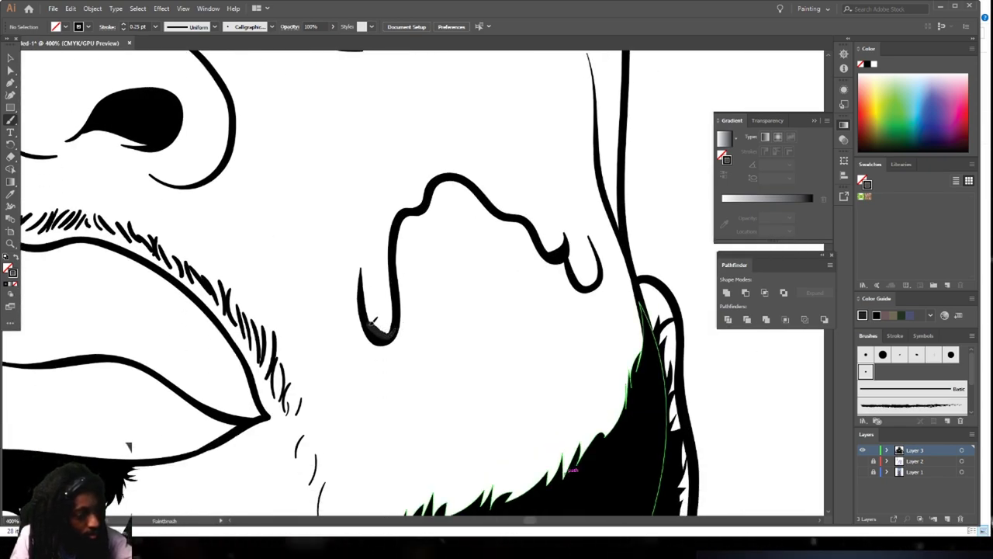
left_click_drag(361, 256, 283, 147)
mouse_move(586, 292)
left_mouse_down()
mouse_move(603, 331)
mouse_move(554, 407)
mouse_move(423, 439)
left_mouse_up()
mouse_move(324, 348)
left_mouse_down()
mouse_move(301, 278)
mouse_move(306, 244)
left_mouse_up()
scroll(350, 456, "down", 5)
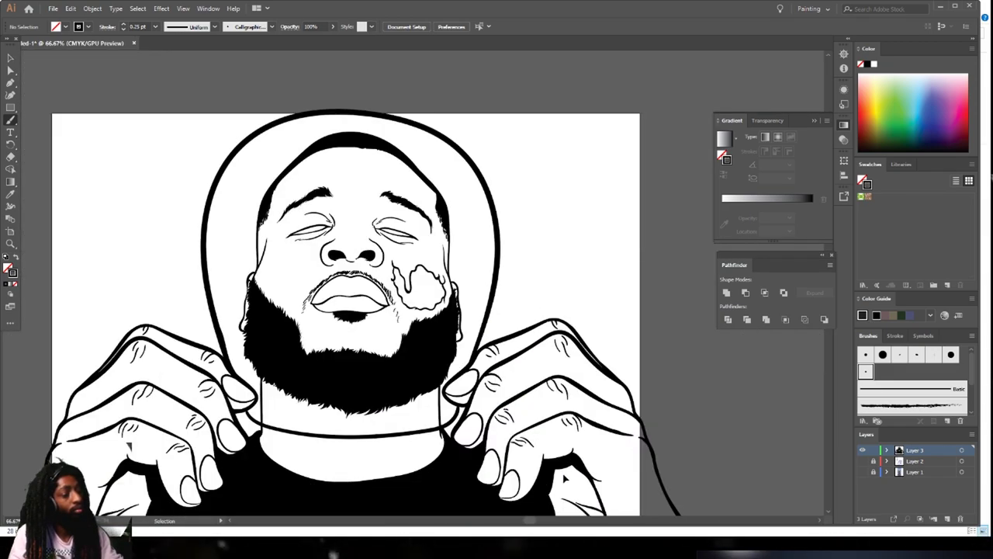
scroll(536, 372, "up", 6)
scroll(535, 372, "down", 2)
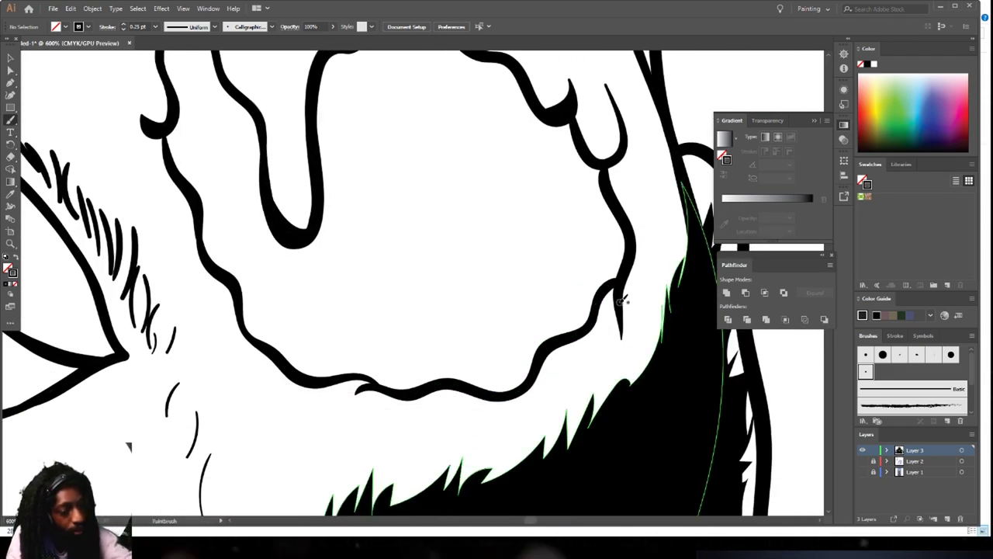
Draw a second wavy contour just outside the cheek patch's lower edge, between the patch and the beard
left_click_drag(548, 410, 466, 418)
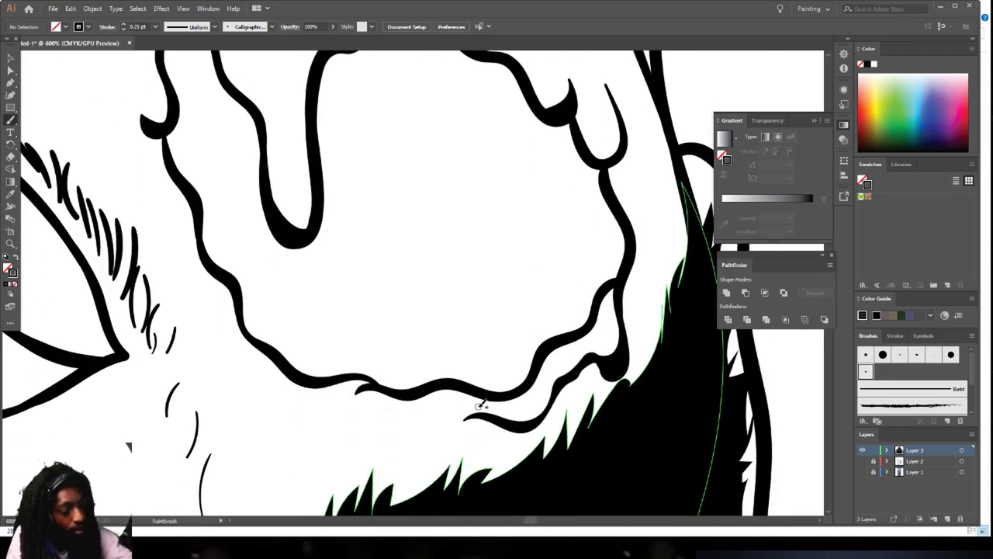
mouse_move(371, 420)
left_mouse_down()
mouse_move(268, 392)
mouse_move(237, 348)
mouse_move(163, 138)
left_mouse_up()
key("ctrl+minus")
key("ctrl+minus")
key("ctrl+minus")
key("ctrl+minus")
key("ctrl+minus")
key("ctrl+minus")
key("ctrl+minus")
key("ctrl+minus")
key("ctrl+equal")
key("ctrl+equal")
key("ctrl+equal")
key("ctrl+equal")
key("ctrl+equal")
key("ctrl+equal")
left_click_drag(403, 443, 363, 361)
mouse_move(392, 548)
key("ctrl+z")
left_click_drag(418, 416, 397, 460)
key("ctrl+z")
Draw a wavy contour with drip ends down the neck near the hand on the left, crossing the curved neck line
double_click(10, 119)
left_click(93, 159)
left_click_drag(389, 404, 428, 461)
key("ctrl+z")
mouse_move(376, 383)
left_mouse_down()
mouse_move(352, 334)
mouse_move(328, 240)
mouse_move(285, 196)
left_mouse_up()
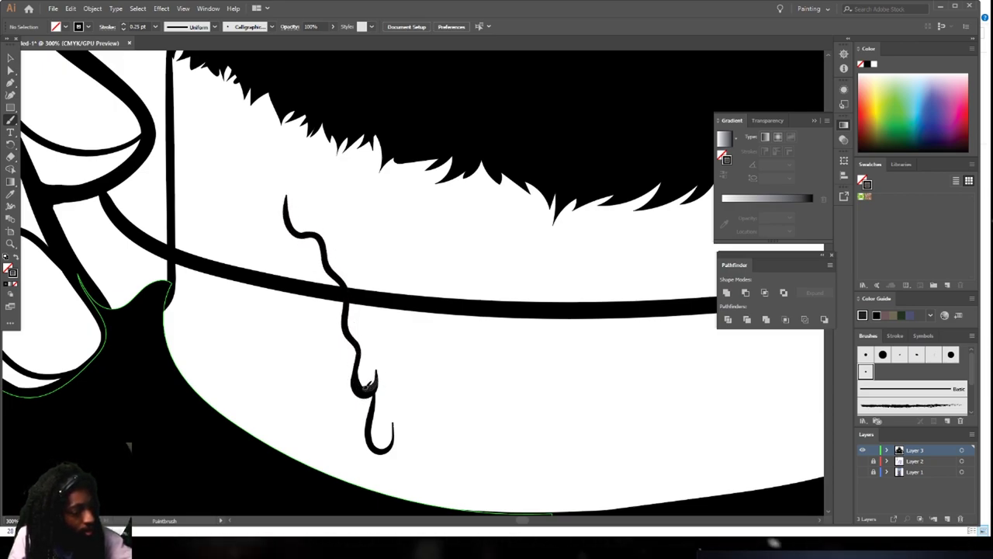
key("ctrl+minus")
key("ctrl+minus")
key("ctrl+minus")
key("ctrl+minus")
key("ctrl+minus")
Close the neck patch with a wavy contour on its outer side and dripping curves at its upper end
key("ctrl+plus")
key("ctrl+plus")
key("ctrl+plus")
key("ctrl+plus")
key("ctrl+plus")
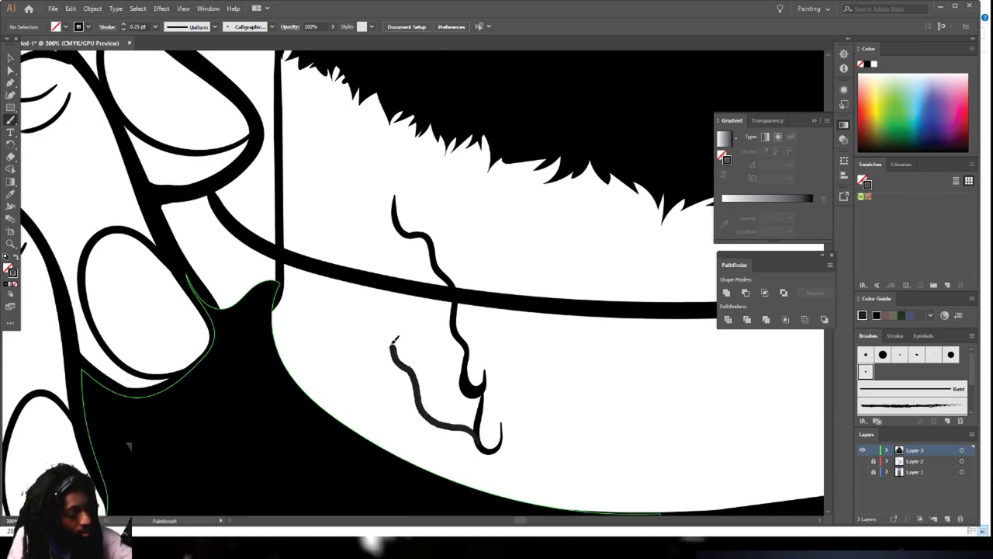
left_click_drag(395, 340, 355, 269)
mouse_move(398, 176)
left_mouse_down()
mouse_move(357, 160)
mouse_move(353, 132)
left_mouse_up()
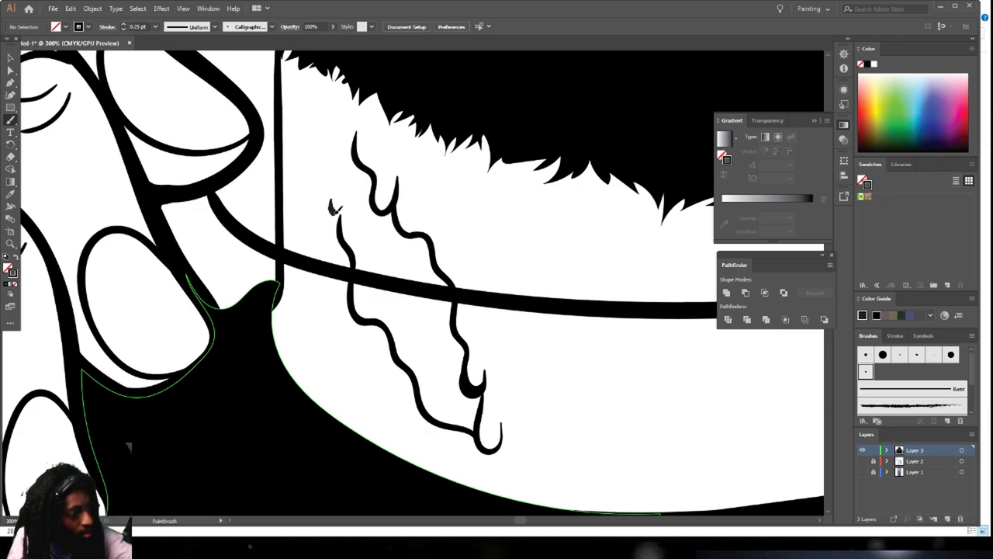
scroll(390, 470, "down", 5)
scroll(528, 388, "up", 6)
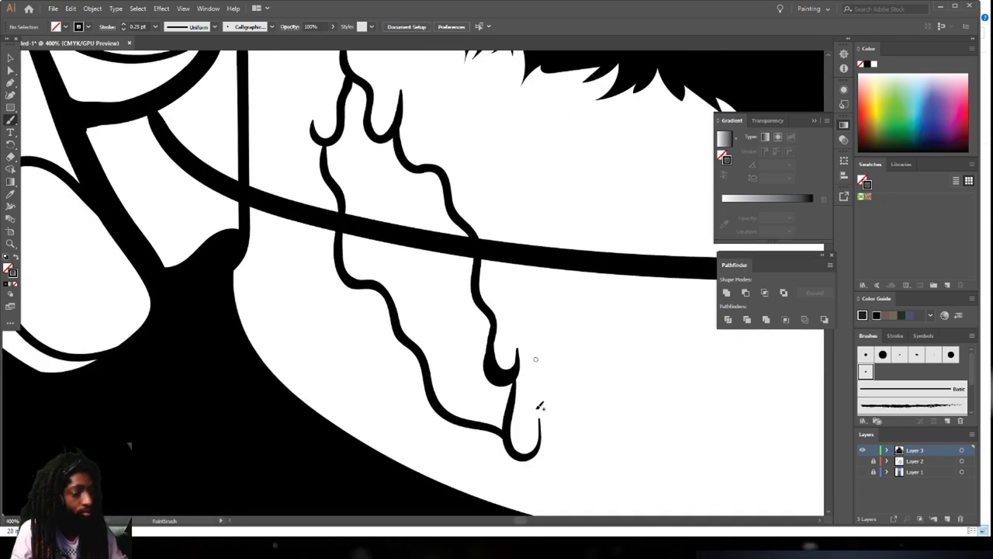
Draw a second wavy contour alongside the outer edge of the neck patch
left_click_drag(381, 285, 380, 284)
key("ctrl+z")
mouse_move(422, 368)
left_mouse_down()
mouse_move(382, 265)
mouse_move(314, 176)
left_mouse_up()
scroll(595, 465, "down", 5)
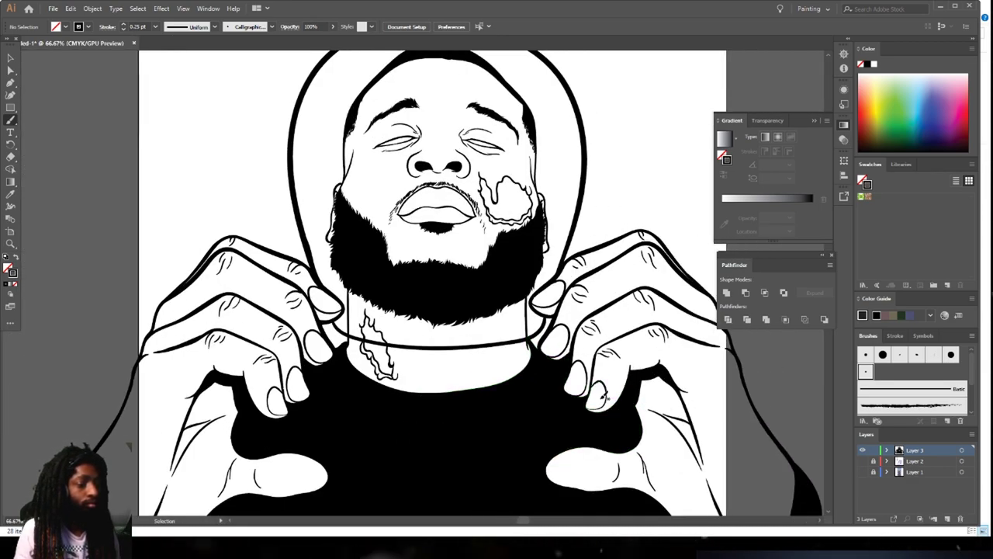
Draw wavy, tapering strands across the lower half of the cheek patch, branching from its edge near the ear
key("ctrl+plus")
key("ctrl+plus")
key("ctrl+plus")
key("ctrl+plus")
key("ctrl+plus")
key("ctrl+plus")
mouse_move(592, 413)
left_mouse_down()
mouse_move(458, 392)
mouse_move(423, 397)
left_mouse_up()
mouse_move(560, 427)
left_mouse_down()
mouse_move(375, 429)
mouse_move(590, 395)
mouse_move(511, 337)
mouse_move(582, 415)
left_mouse_up()
mouse_move(624, 358)
left_mouse_down()
mouse_move(513, 308)
mouse_move(384, 301)
mouse_move(230, 238)
mouse_move(170, 205)
left_mouse_up()
key("ctrl+minus")
key("ctrl+minus")
key("ctrl+minus")
key("ctrl+plus")
key("ctrl+plus")
key("ctrl+plus")
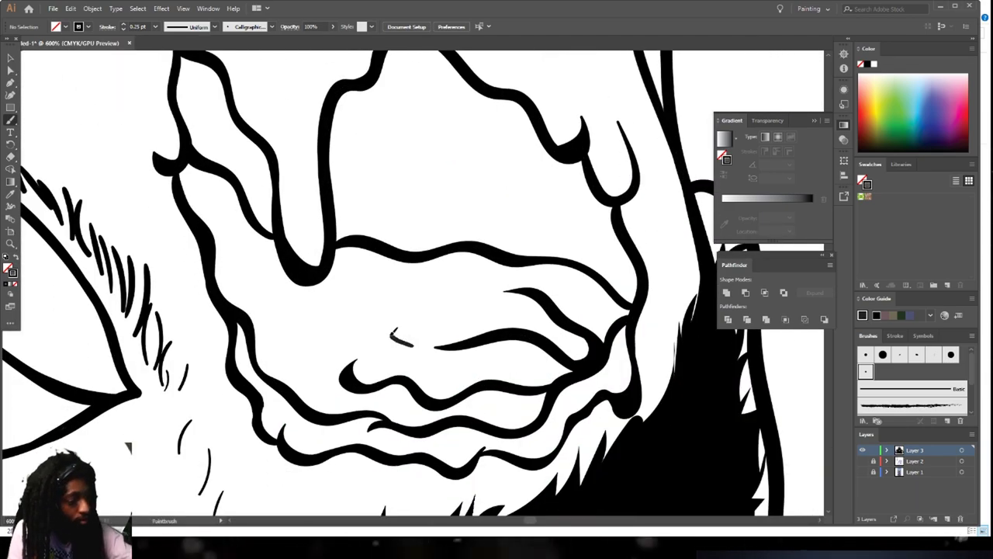
Add wavy strands inside the cheek patch along its mouth-side edge and below the long drip
left_click_drag(234, 234, 208, 201)
mouse_move(369, 314)
left_mouse_down()
mouse_move(428, 337)
mouse_move(488, 299)
left_mouse_up()
left_click_drag(379, 319, 377, 318)
left_click_drag(334, 264, 396, 281)
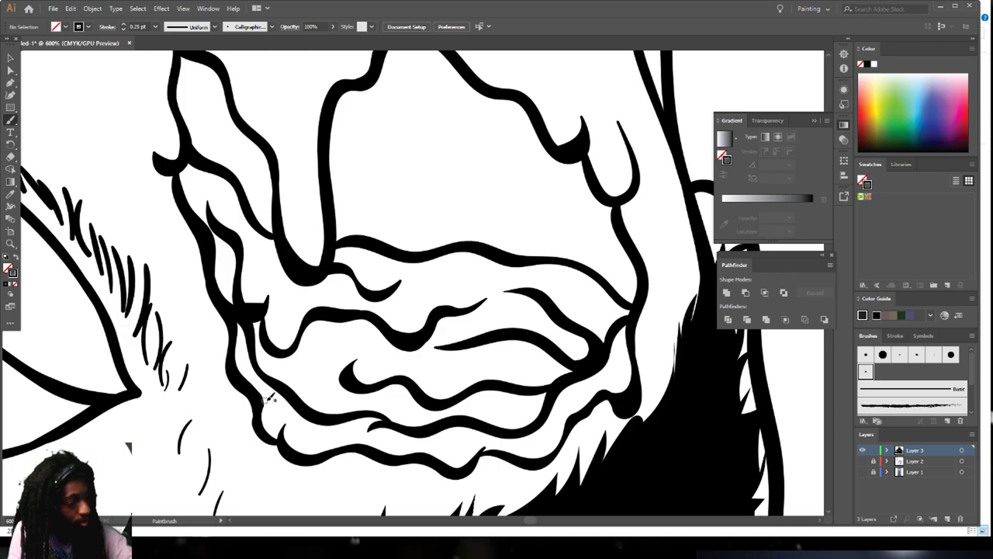
Add a short brush stroke to the strand along the cheek patch's mouth-side edge
left_click_drag(254, 351, 249, 338)
key("ctrl+minus")
key("ctrl+minus")
key("ctrl+minus")
key("ctrl+minus")
key("ctrl+minus")
key("ctrl+minus")
key("ctrl+minus")
key("ctrl+plus")
key("ctrl+plus")
key("ctrl+plus")
key("ctrl+plus")
key("ctrl+plus")
key("ctrl+plus")
key("ctrl+plus")
key("ctrl+minus")
key("ctrl+minus")
key("ctrl+minus")
key("ctrl+minus")
key("ctrl+minus")
key("ctrl+minus")
key("ctrl+minus")
Fill the large upper opening of the cheek patch with a solid black Pencil shape, leaving white drips hanging from its upper edge
key("b")
key("ctrl+plus")
key("ctrl+plus")
key("ctrl+plus")
key("ctrl+plus")
key("ctrl+plus")
key("ctrl+plus")
key("ctrl+plus")
key("ctrl+plus")
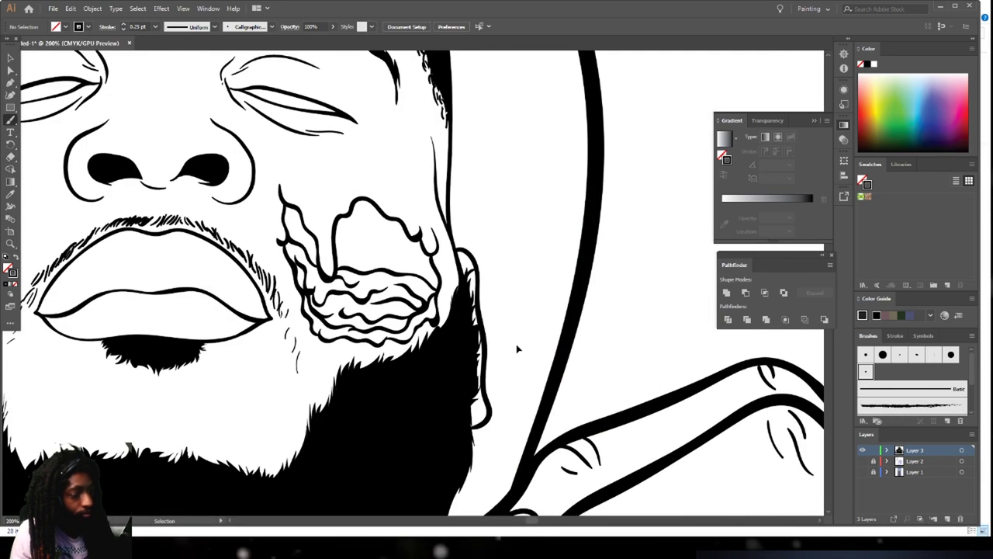
left_click(10, 120)
left_click(81, 145)
left_click(14, 258)
left_click_drag(447, 403, 626, 381)
left_click_drag(587, 318, 434, 313)
mouse_move(361, 311)
left_mouse_down()
mouse_move(337, 348)
mouse_move(259, 235)
mouse_move(233, 402)
mouse_move(442, 405)
left_mouse_up()
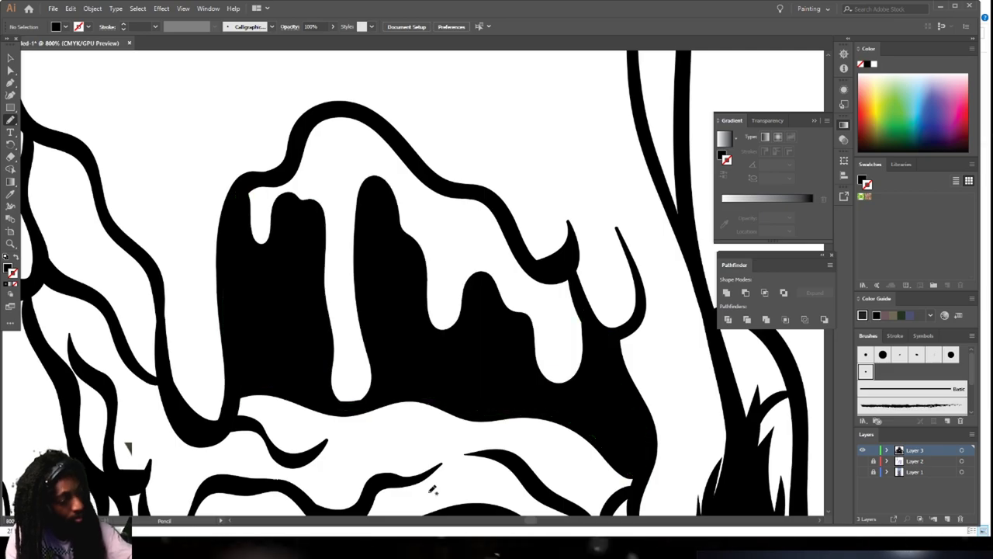
Fill the narrow mouth-side opening of the cheek patch with a solid black shape that leaves a white drip
scroll(415, 286, "down", 6)
scroll(369, 284, "up", 6)
mouse_move(317, 313)
left_mouse_down()
mouse_move(335, 324)
mouse_move(317, 312)
left_mouse_up()
scroll(423, 311, "down", 8)
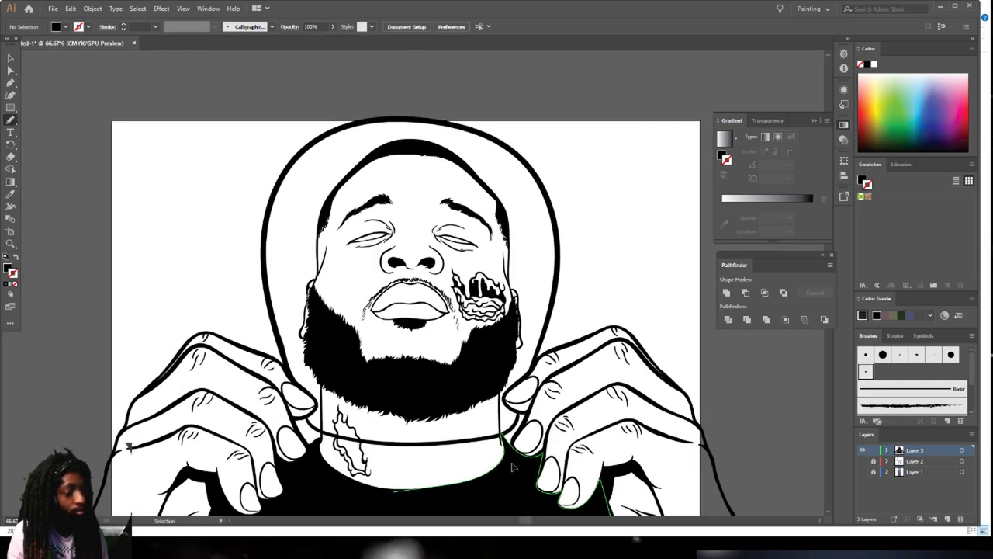
Fill the upper openings of the neck patch with solid black shapes, leaving white drips between them
scroll(383, 358, "up", 10)
mouse_move(493, 363)
left_mouse_down()
mouse_move(488, 406)
mouse_move(318, 258)
left_mouse_up()
mouse_move(284, 106)
left_mouse_down()
mouse_move(309, 154)
mouse_move(341, 154)
mouse_move(355, 209)
mouse_move(392, 167)
left_mouse_up()
left_click_drag(438, 323, 494, 365)
scroll(414, 311, "down", 6)
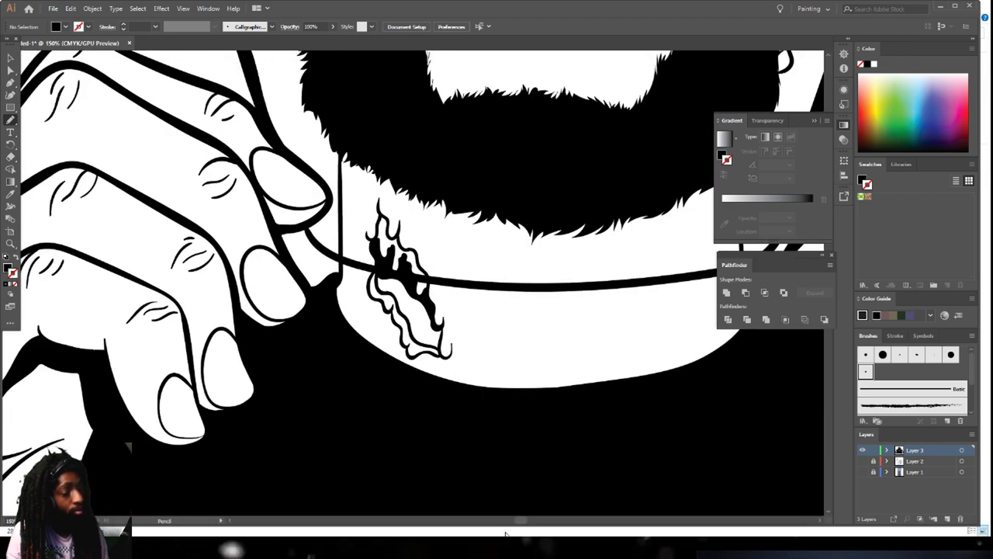
Draw wavy Paintbrush strands inside the lower strip of the neck patch
scroll(383, 372, "up", 5)
scroll(485, 496, "down", 1)
key("b")
mouse_move(466, 381)
left_mouse_down()
mouse_move(428, 392)
mouse_move(377, 334)
left_mouse_up()
mouse_move(333, 267)
left_mouse_down()
mouse_move(326, 312)
mouse_move(373, 305)
left_mouse_up()
scroll(564, 488, "down", 6)
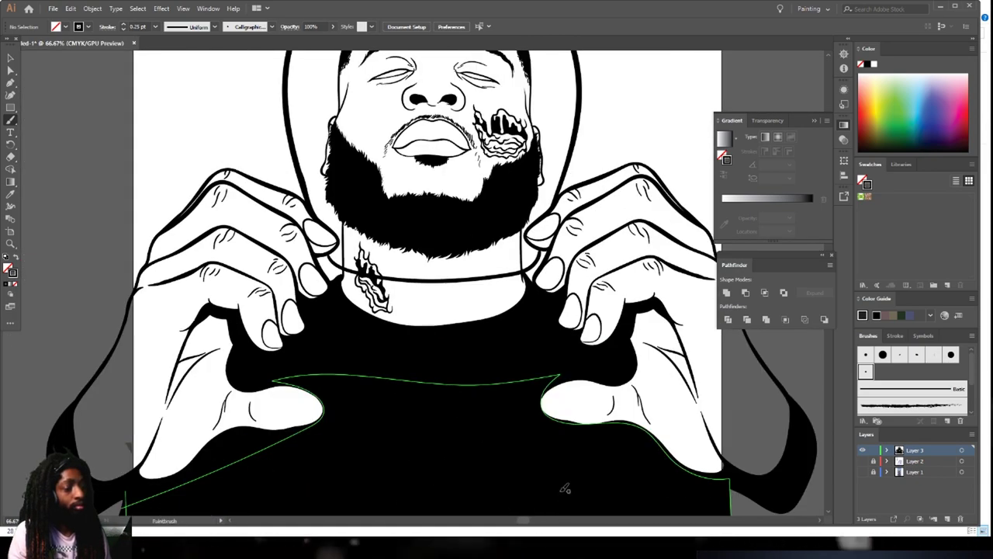
Draw wavy, drip-ended contour strokes on the skin around the outside of the neck patch
scroll(559, 486, "up", 5)
mouse_move(422, 350)
left_mouse_down()
mouse_move(388, 360)
mouse_move(389, 343)
left_mouse_up()
mouse_move(395, 316)
left_mouse_down()
mouse_move(373, 308)
mouse_move(320, 193)
left_mouse_up()
left_click_drag(186, 206, 161, 186)
key("ctrl+minus")
key("ctrl+minus")
scroll(468, 411, "down", 2)
Draw a wavy contour and a U-shaped drip on the skin above the cheek patch
scroll(466, 287, "up", 5)
left_click_drag(533, 296, 390, 221)
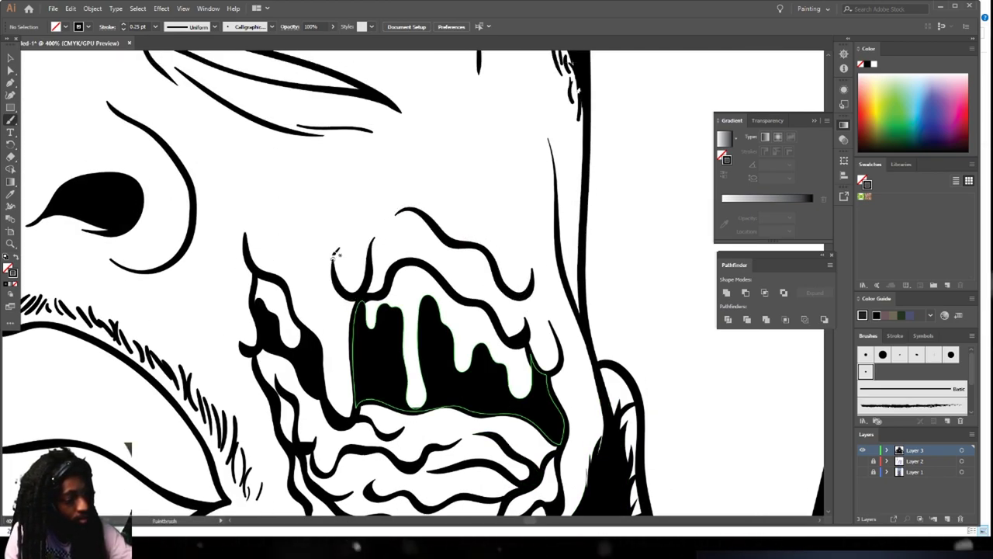
left_click_drag(337, 259, 335, 258)
scroll(639, 412, "down", 6)
scroll(565, 381, "up", 4)
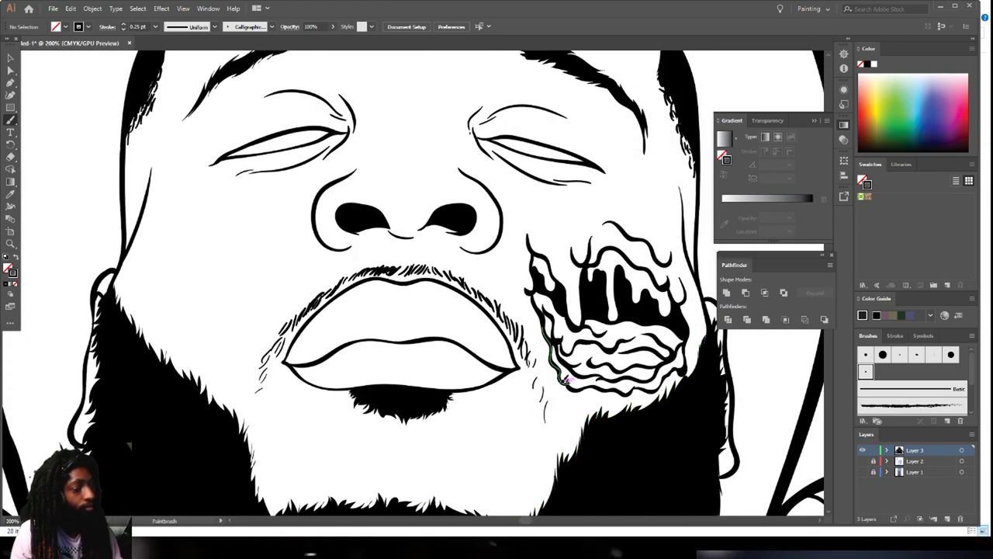
scroll(565, 379, "up", 2)
scroll(442, 165, "down", 4)
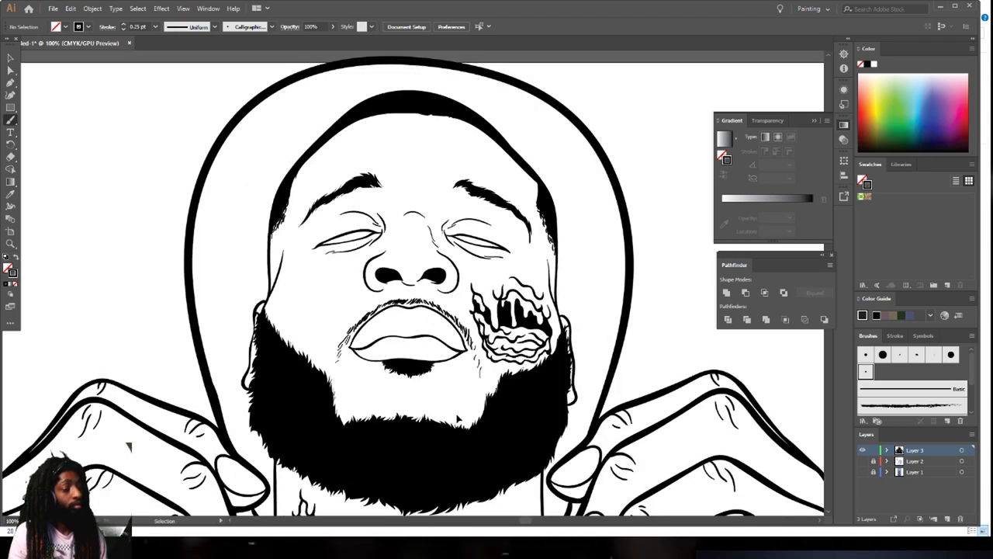
Expand the appearance of all the artwork and combine it with Pathfinder Merge
scroll(413, 349, "down", 1)
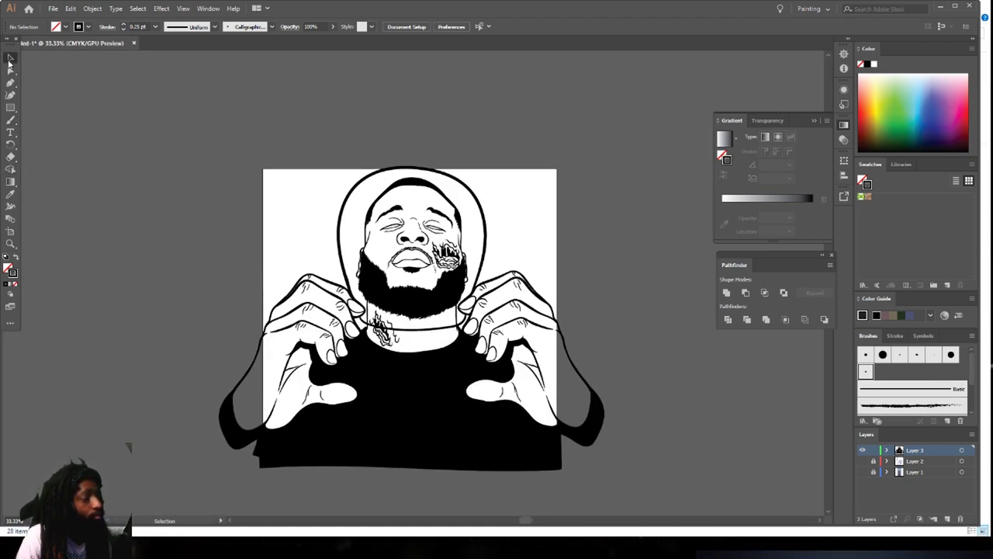
left_click_drag(184, 120, 508, 344)
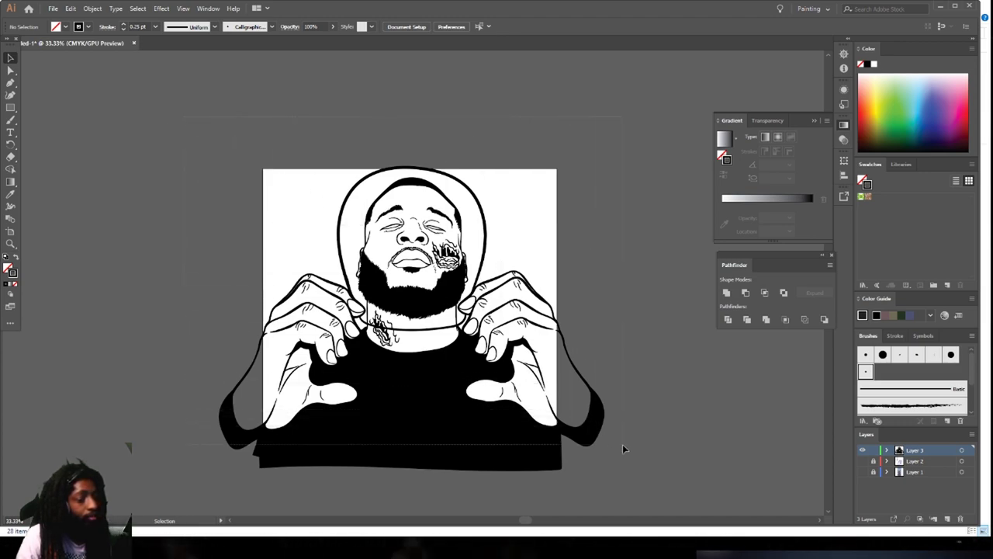
left_click_drag(640, 482, 639, 482)
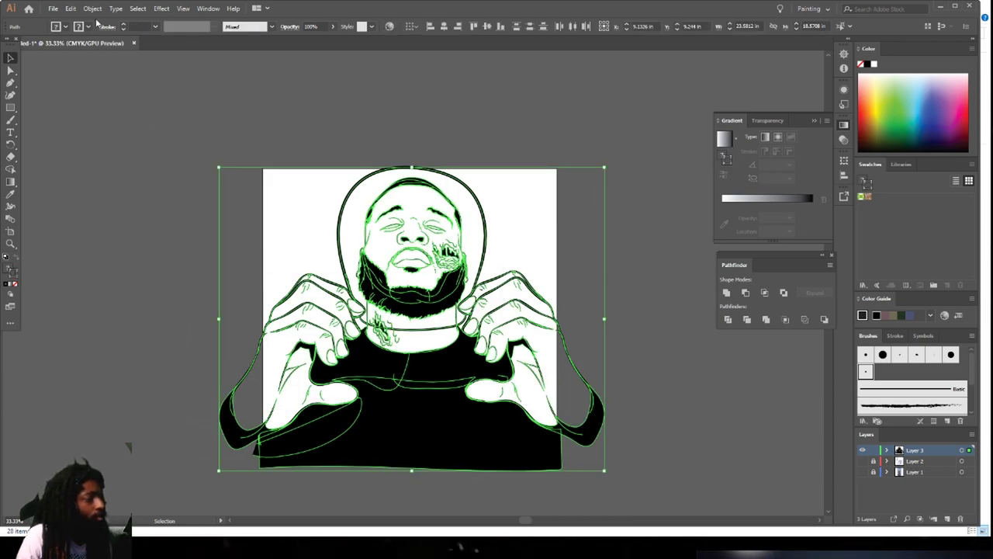
left_click(93, 8)
left_click(125, 142)
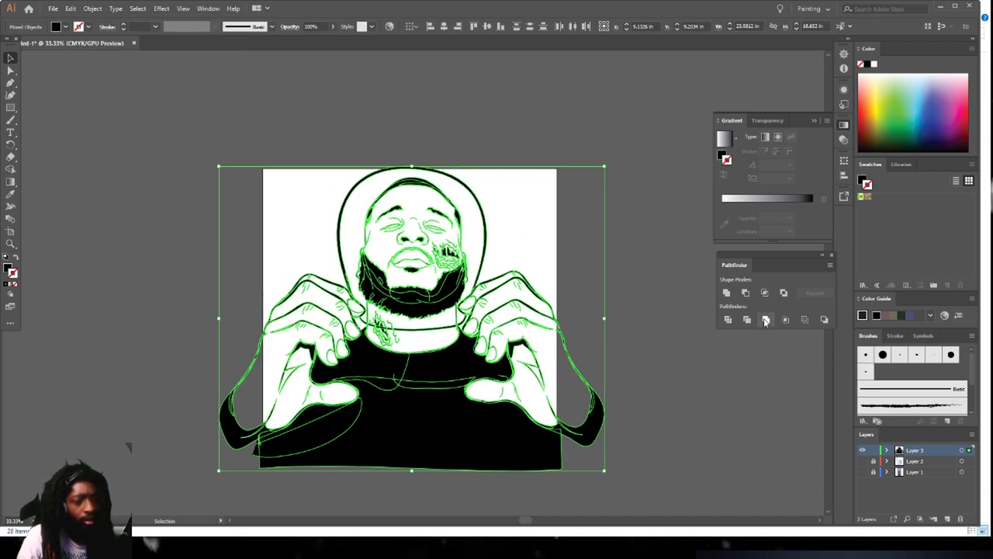
left_click(766, 320)
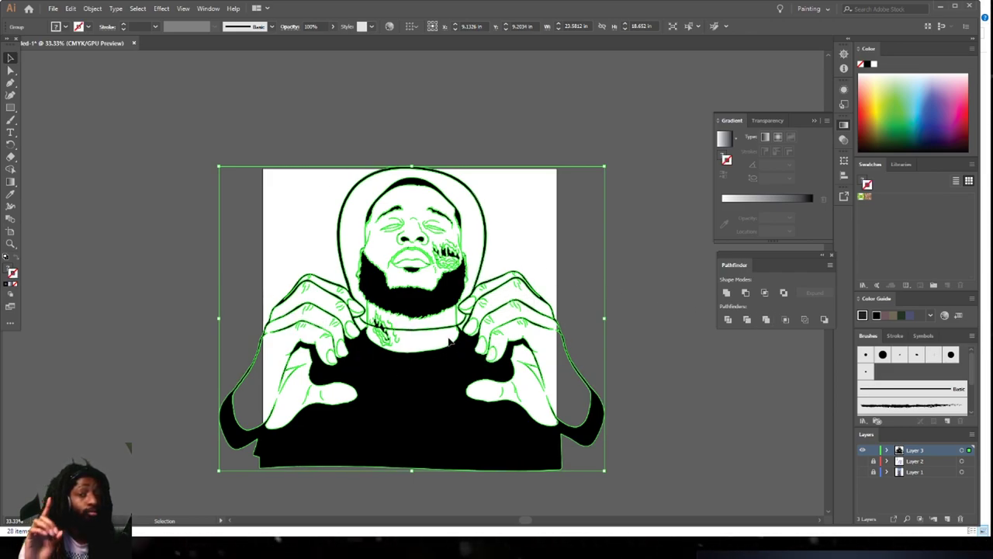
left_click(738, 422)
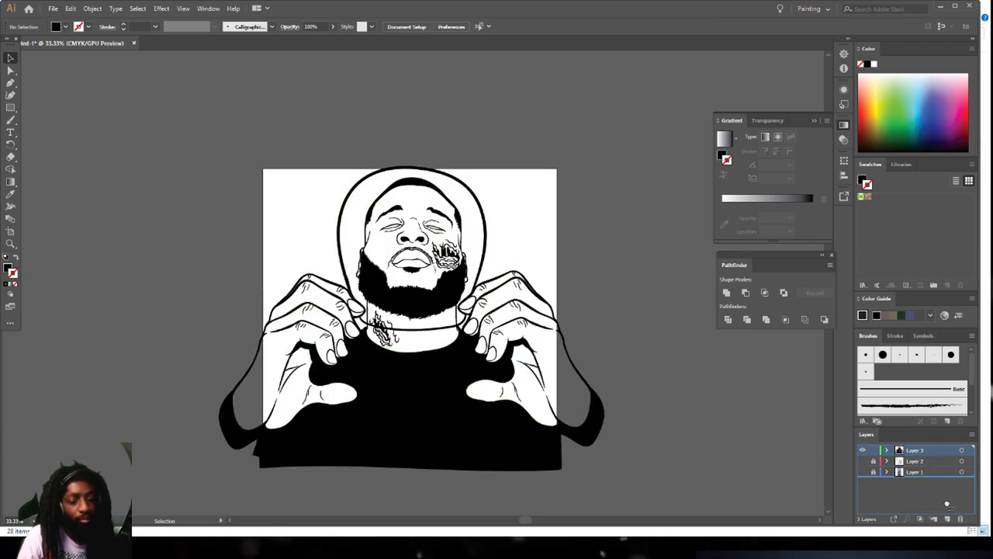
Duplicate Layer 3, lock the copy and make the original Layer 3 active
left_click_drag(951, 519, 951, 521)
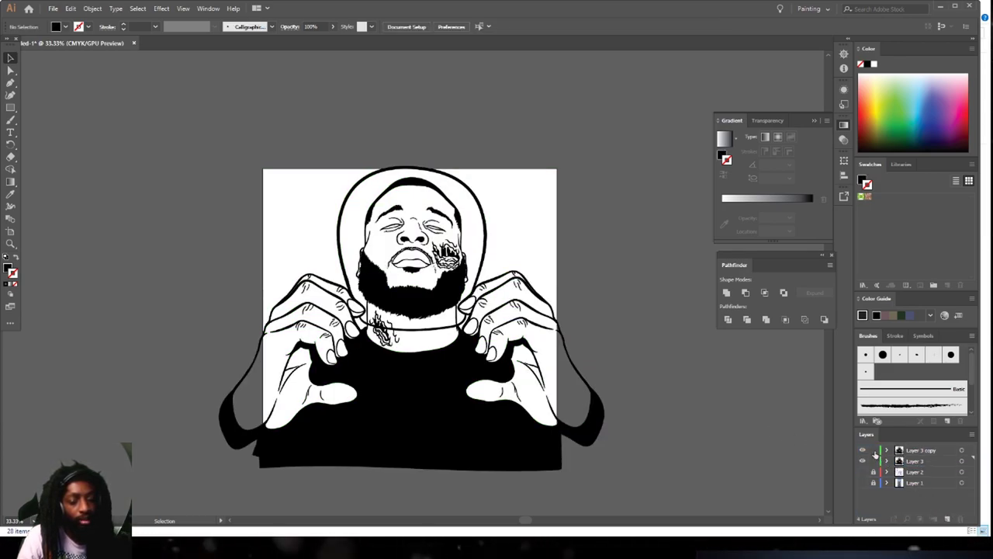
left_click(916, 462)
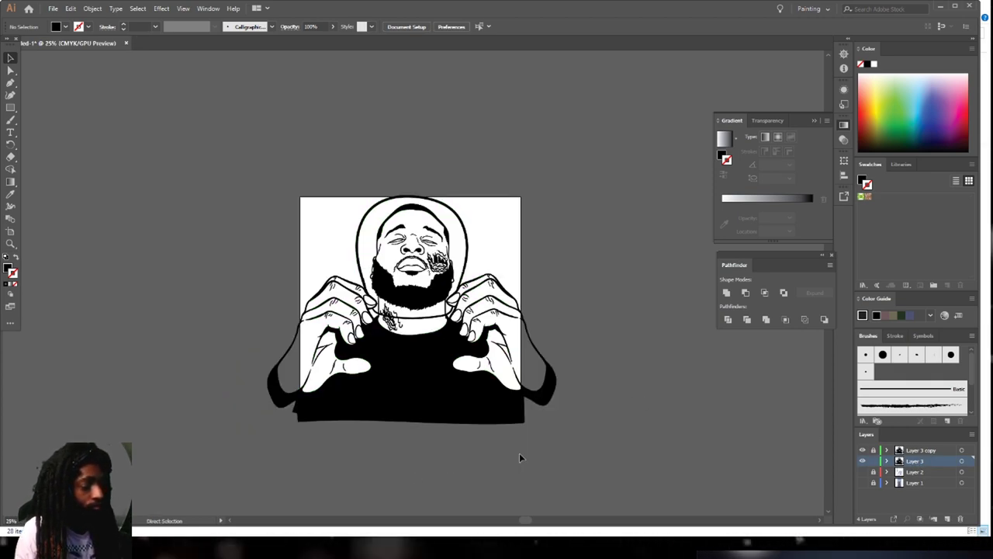
key("v")
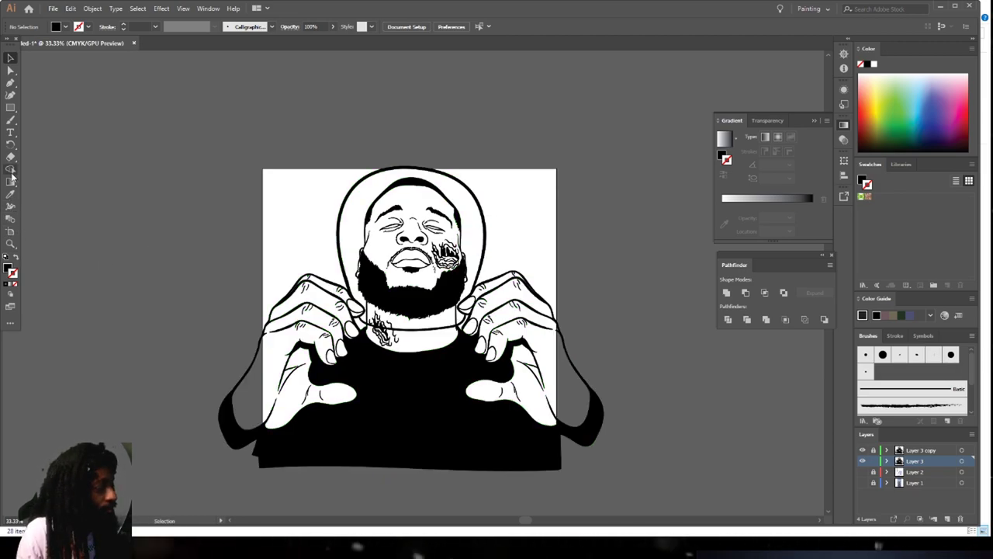
Load the swatch library CHIWORLD SKIN TONES #1.ase from drive G, dock it with the swatches and pick a terracotta skin tone
left_click(10, 108)
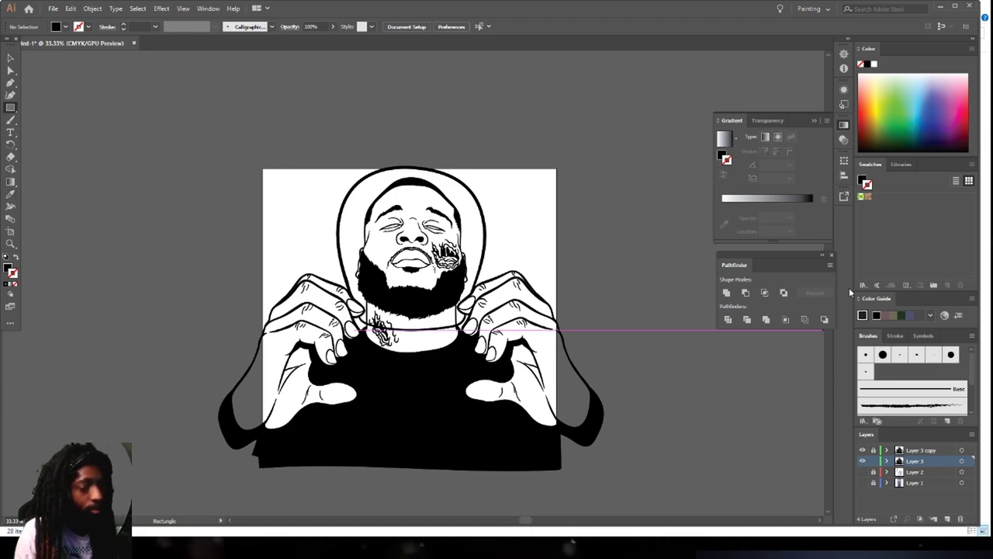
left_click(861, 285)
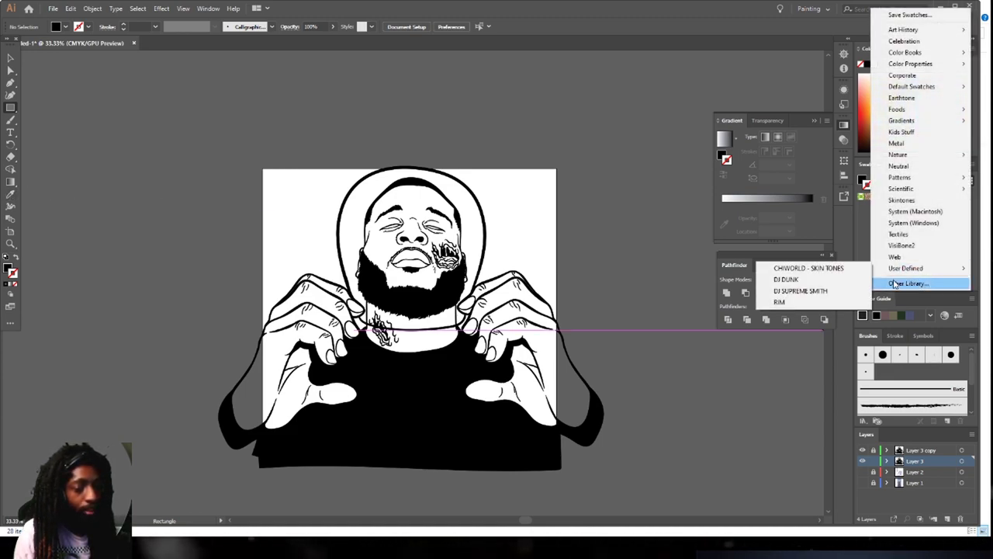
left_click(900, 283)
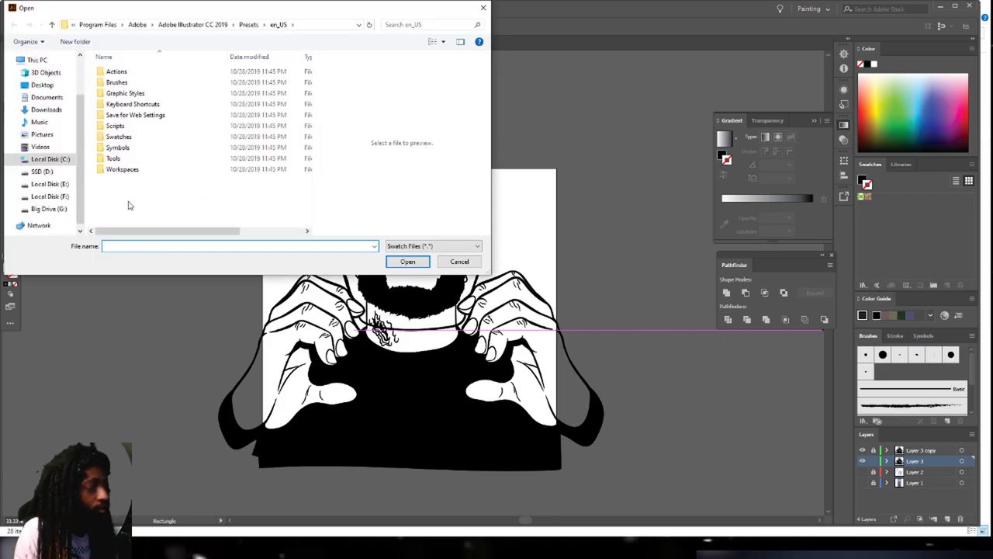
left_click(43, 209)
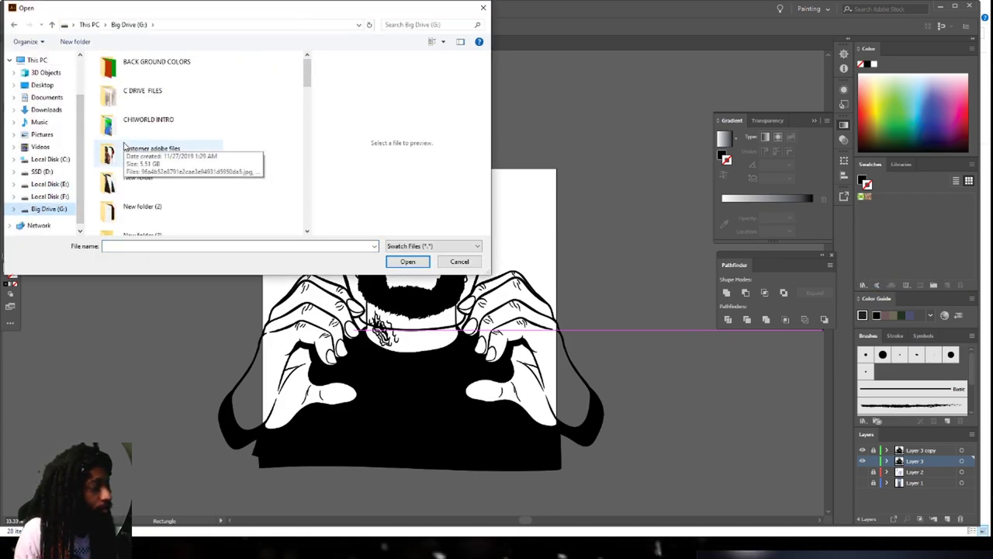
double_click(167, 93)
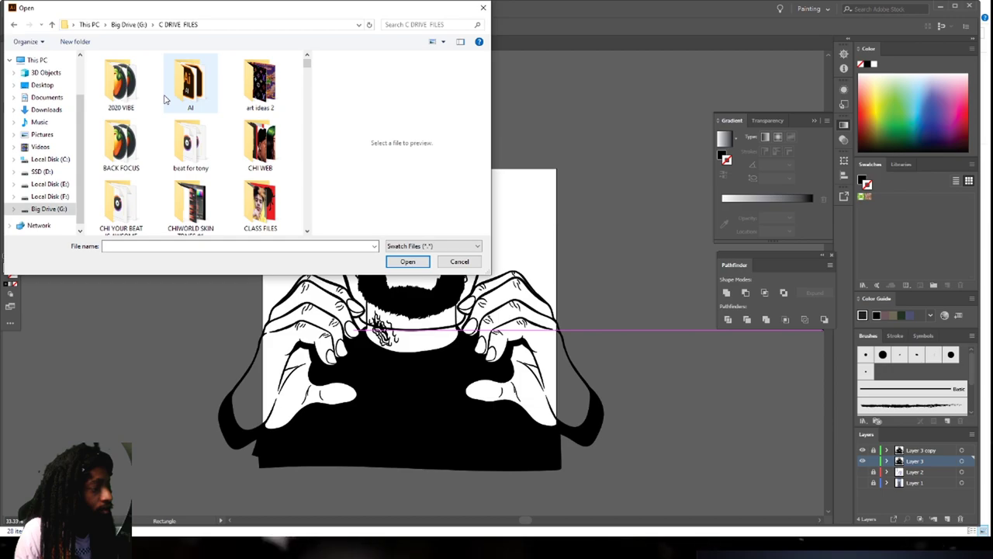
scroll(187, 124, "down", 5)
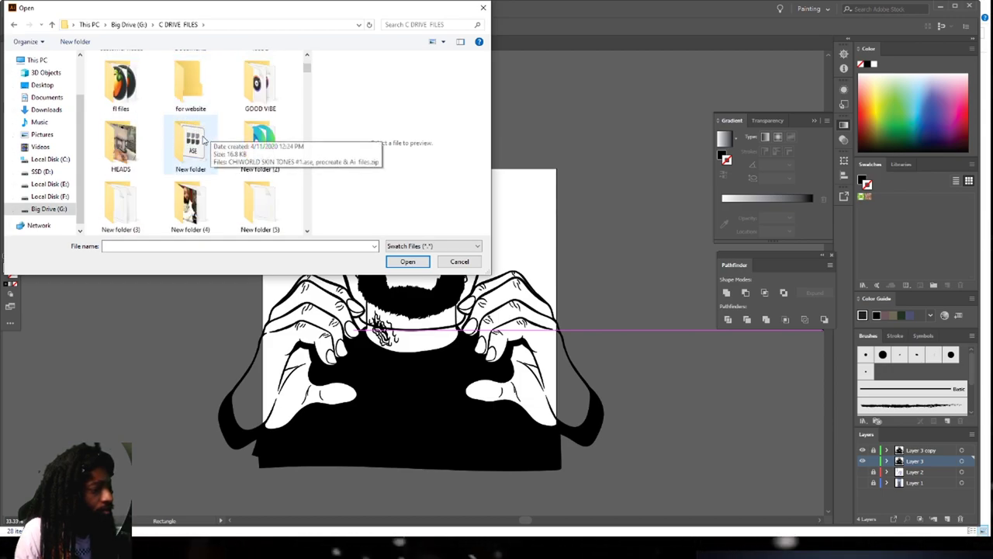
double_click(206, 140)
double_click(122, 90)
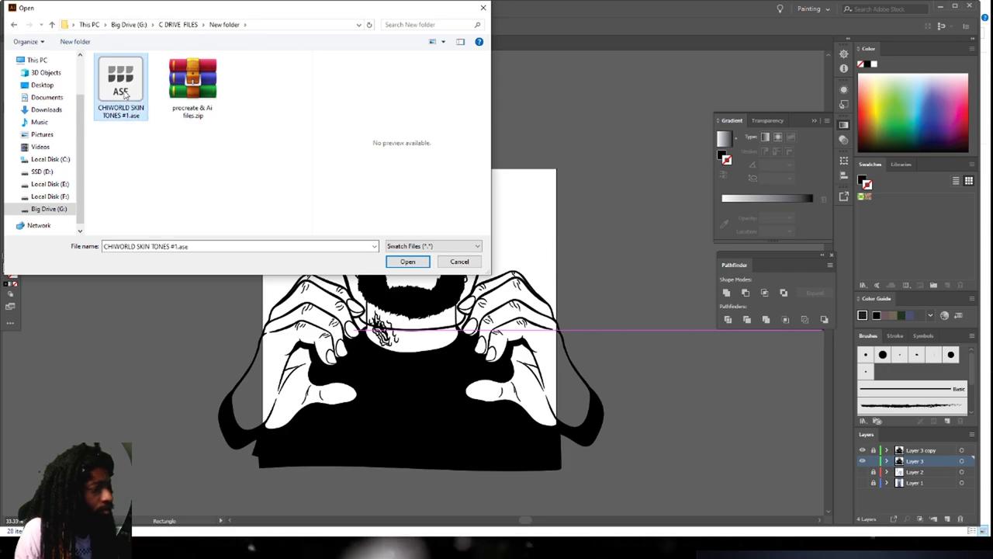
left_click_drag(512, 243, 927, 167)
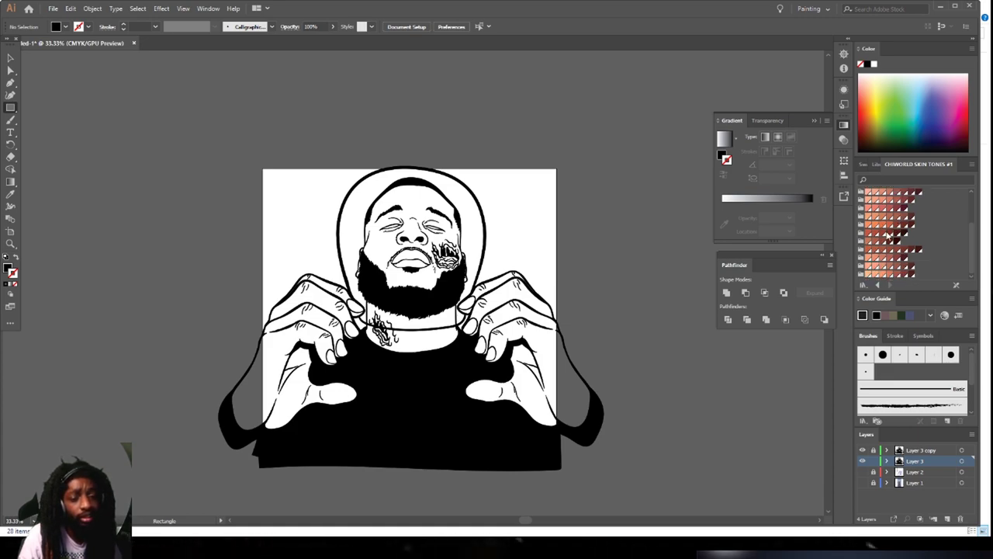
left_click(880, 256)
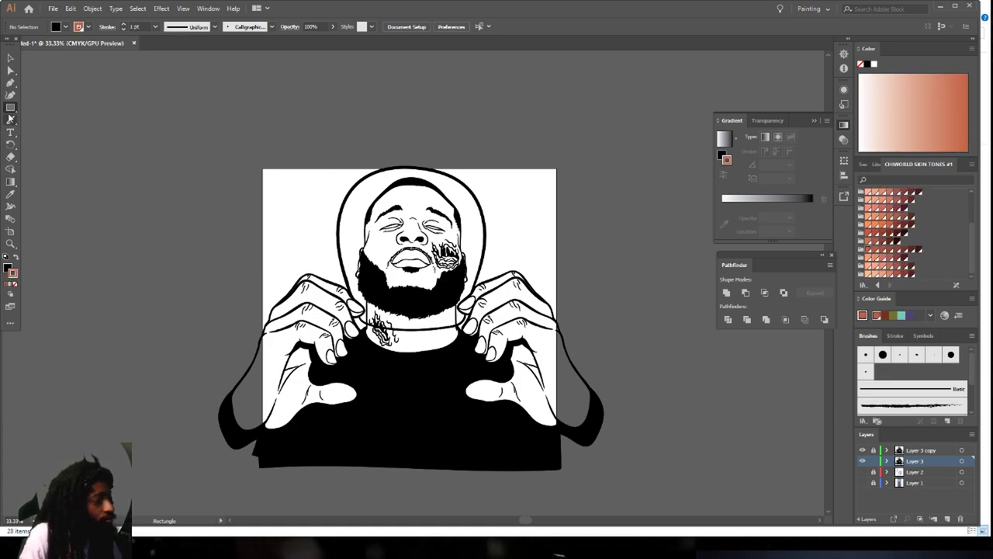
Draw a rectangle about 26 by 21.9 in over the artwork, fill it terracotta with a black stroke and send it to the back
left_click_drag(203, 124, 628, 481)
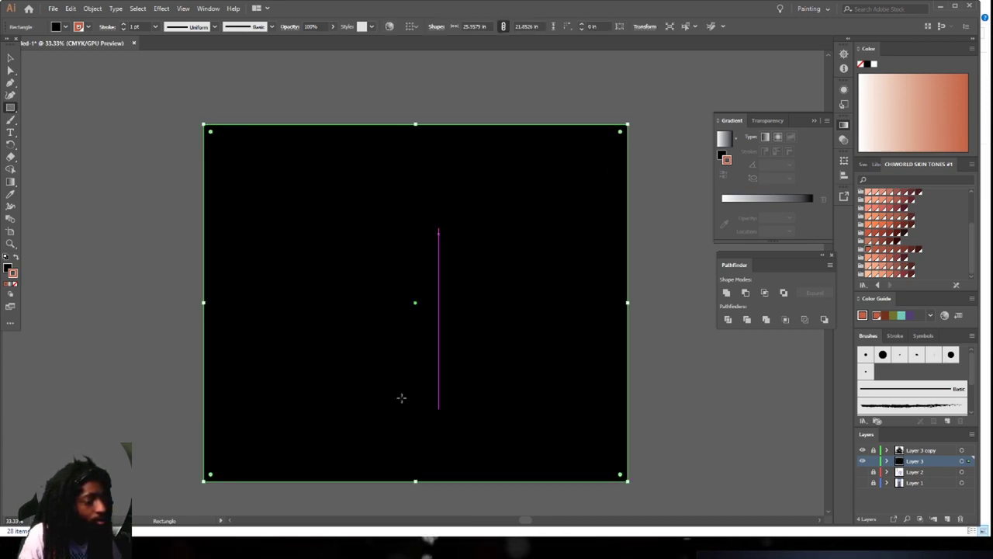
left_click(15, 259)
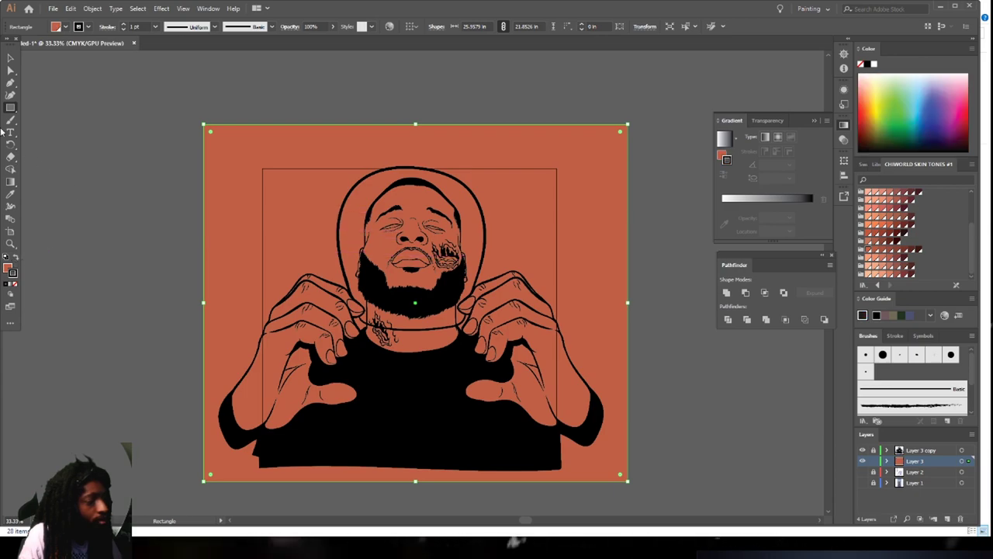
right_click(241, 189)
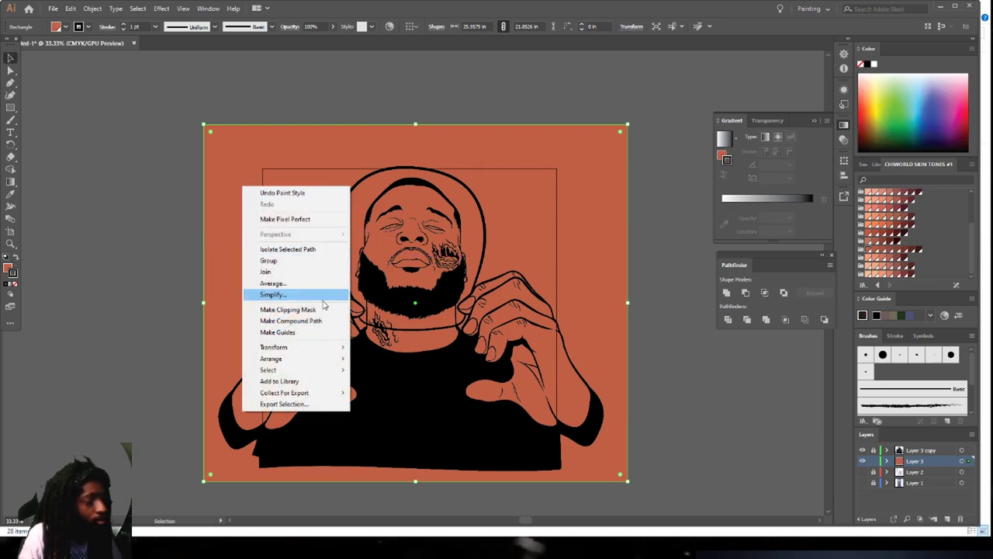
mouse_move(341, 358)
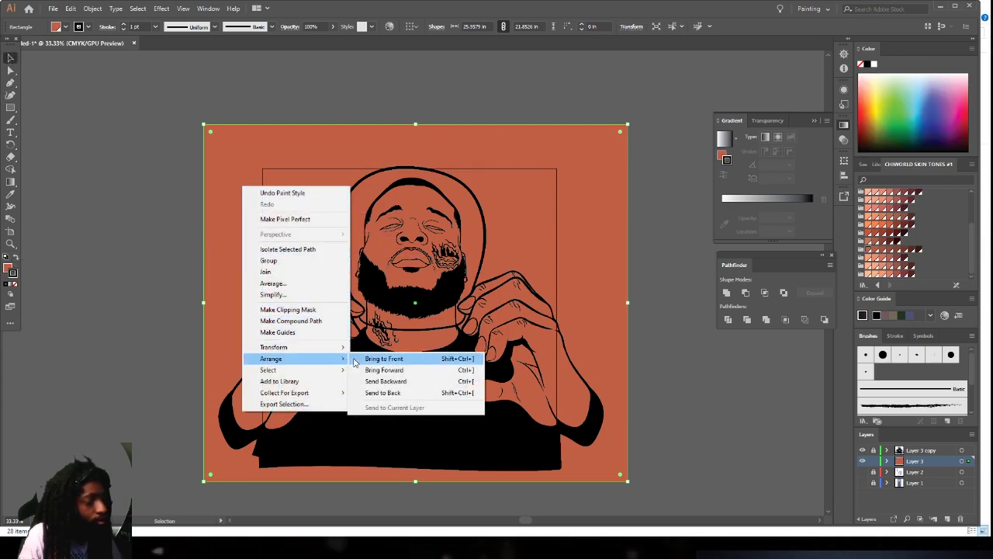
left_click(409, 392)
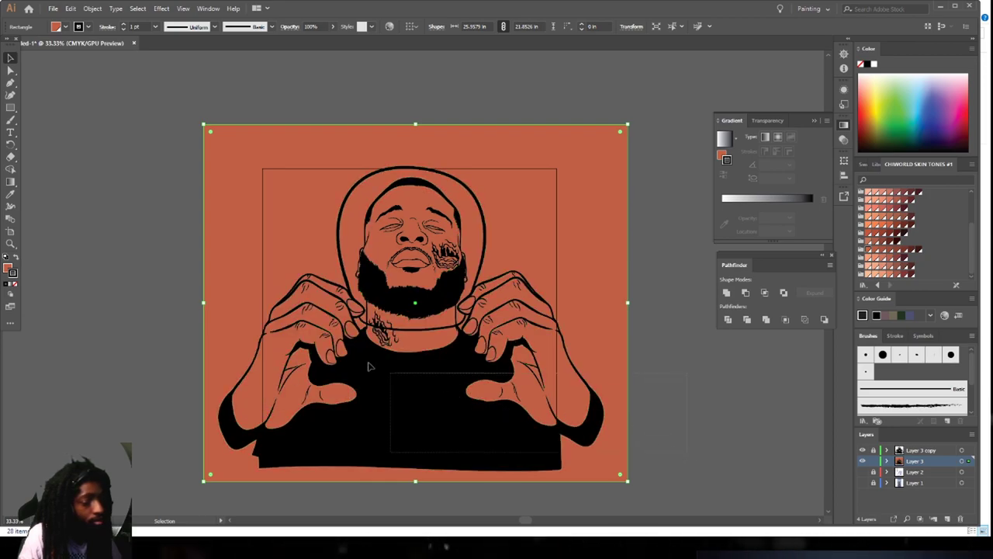
Try to merge the terracotta rectangle with the line art, and undo everything back to before the rectangle was drawn
key("ctrl+a")
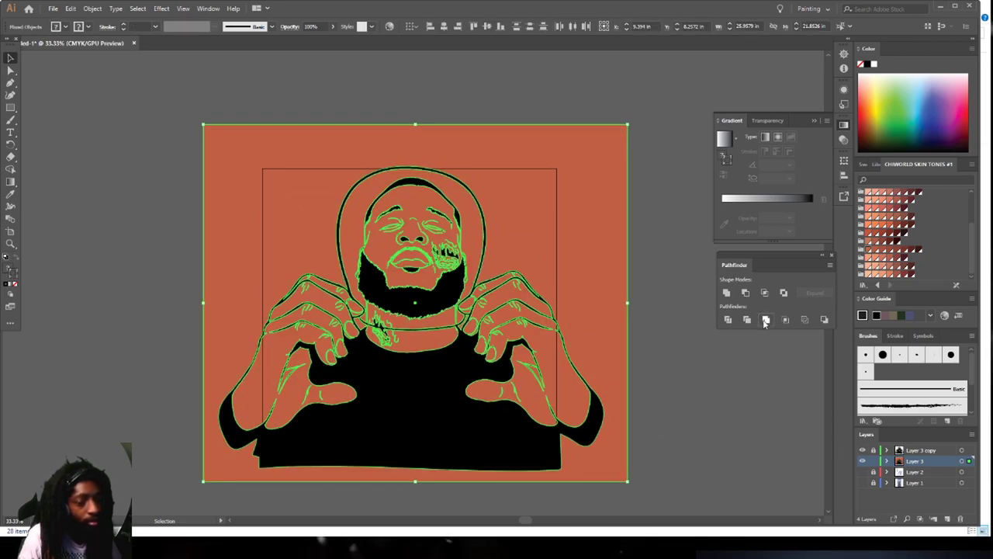
left_click(716, 403)
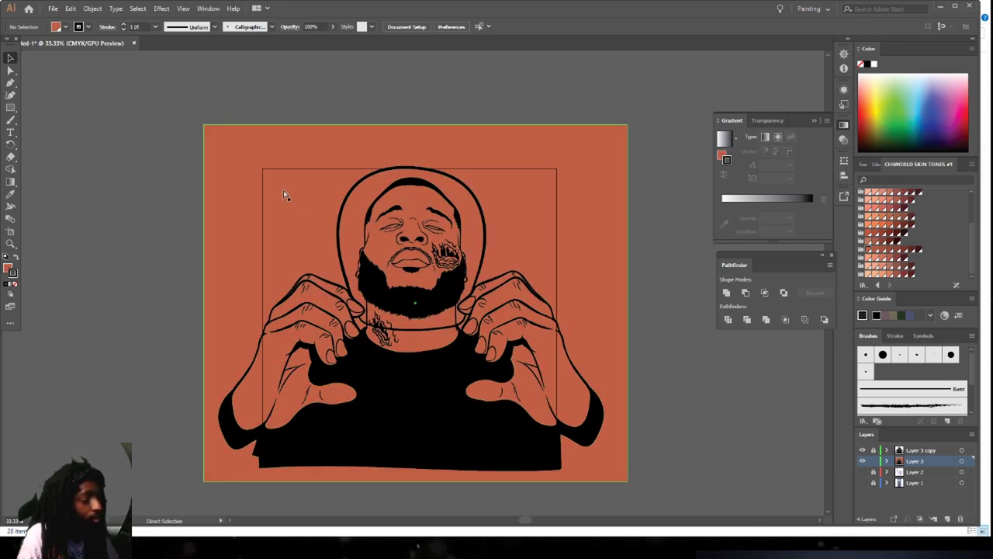
key("ctrl+z")
key("ctrl+z")
key("ctrl+z")
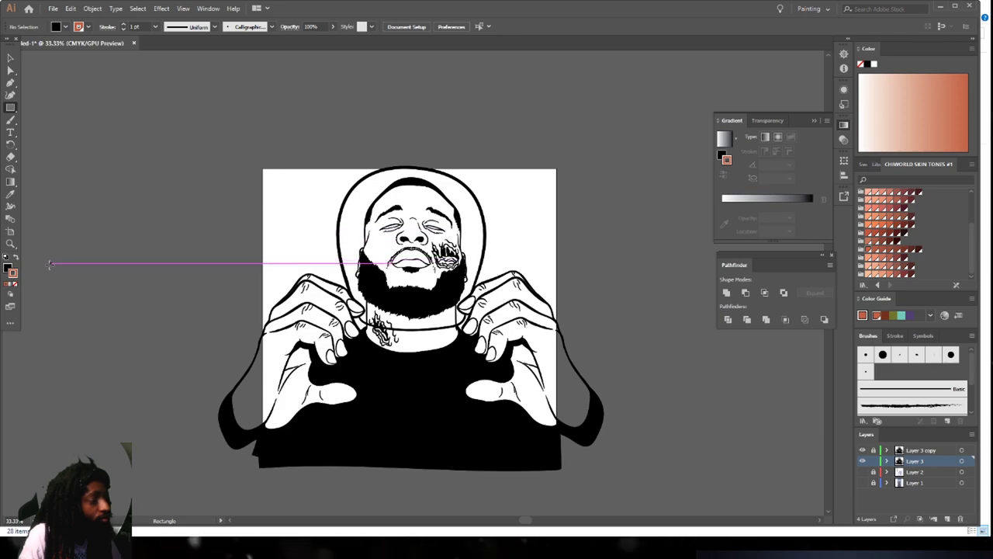
Draw a rectangle about 26.1 by 21.8 in over the artwork, swap it to terracotta fill with black stroke and send it to the back
mouse_move(194, 134)
left_mouse_down()
mouse_move(256, 210)
mouse_move(561, 461)
mouse_move(620, 488)
left_mouse_up()
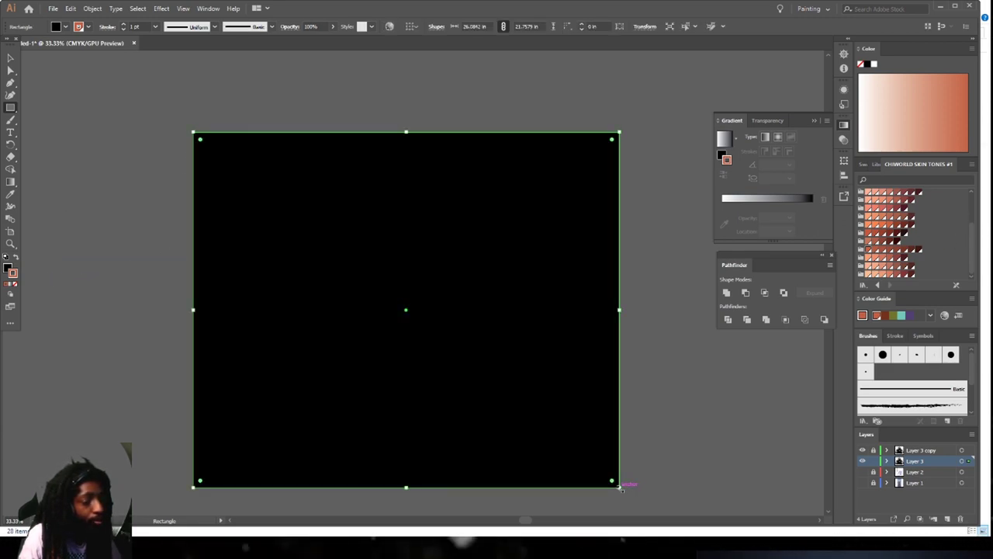
left_click(15, 258)
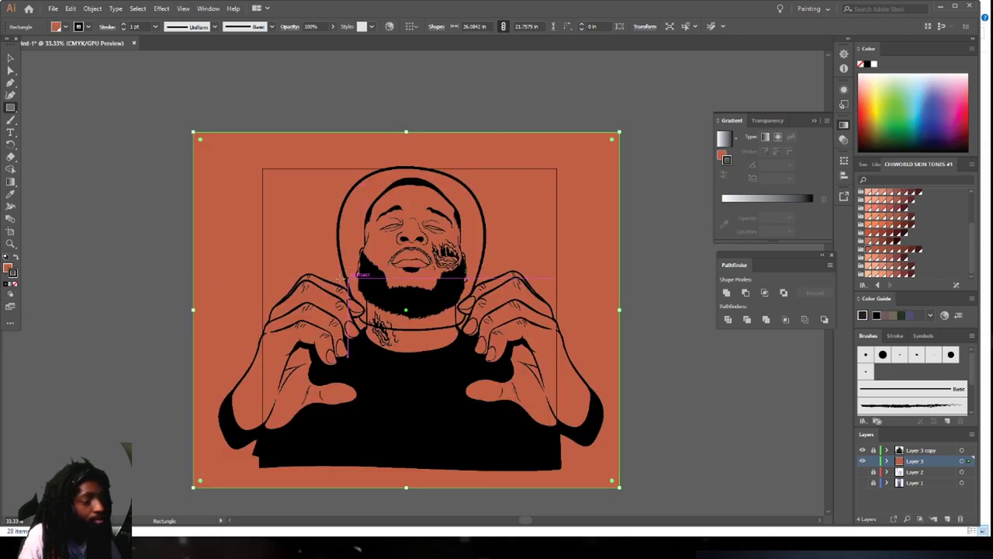
right_click(260, 194)
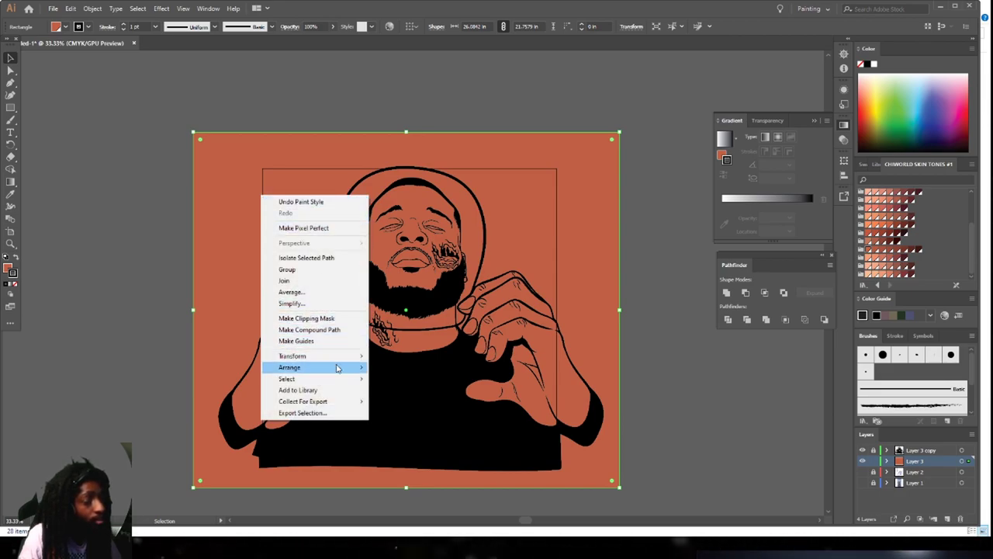
mouse_move(339, 368)
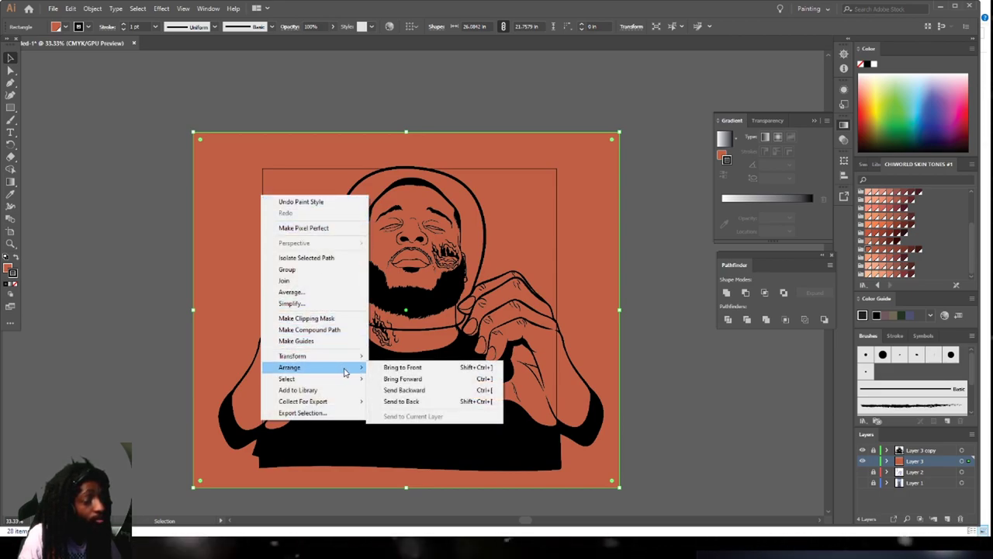
left_click(416, 402)
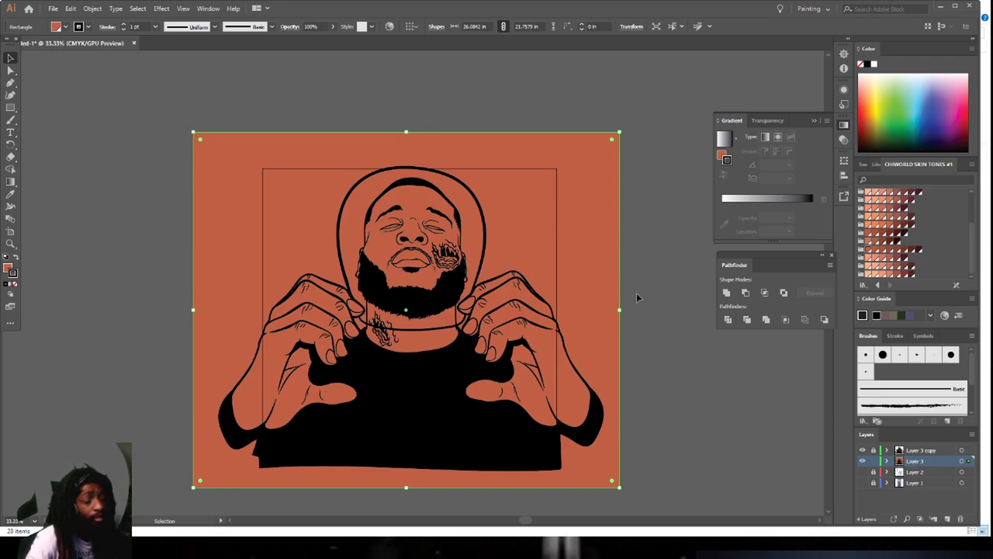
left_click(187, 108)
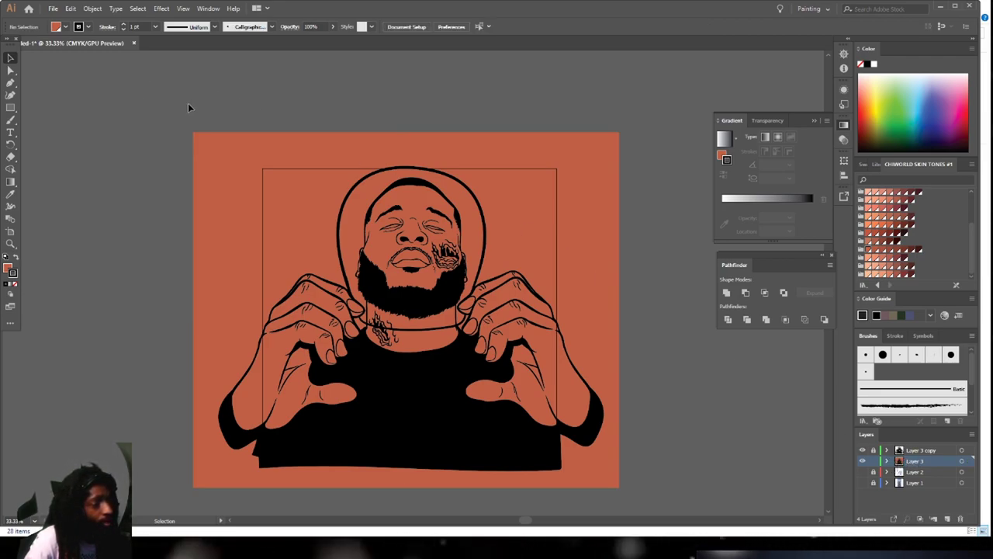
Merge the terracotta rectangle with the line art, then isolate the merged group and delete the terracotta background around the figure
left_click_drag(192, 119, 640, 469)
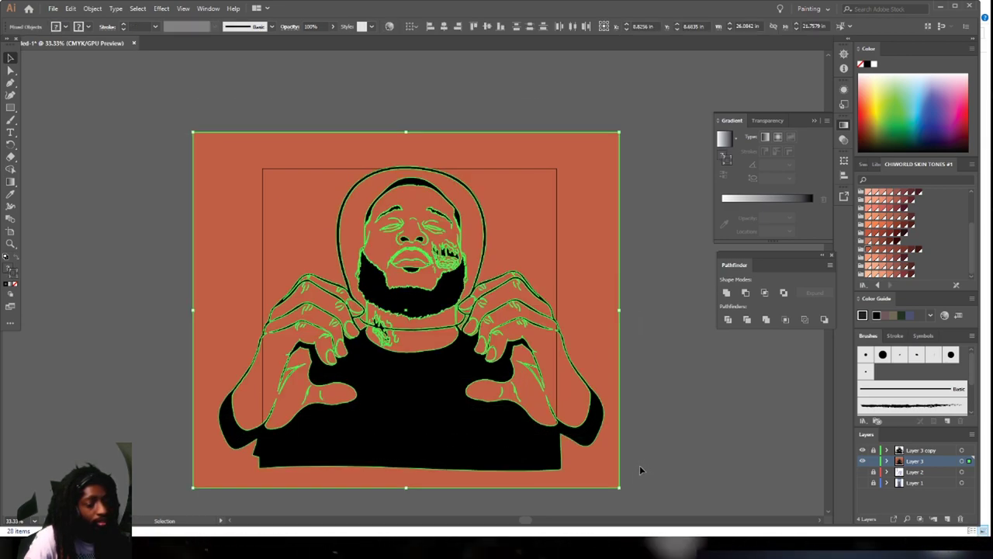
left_click(766, 320)
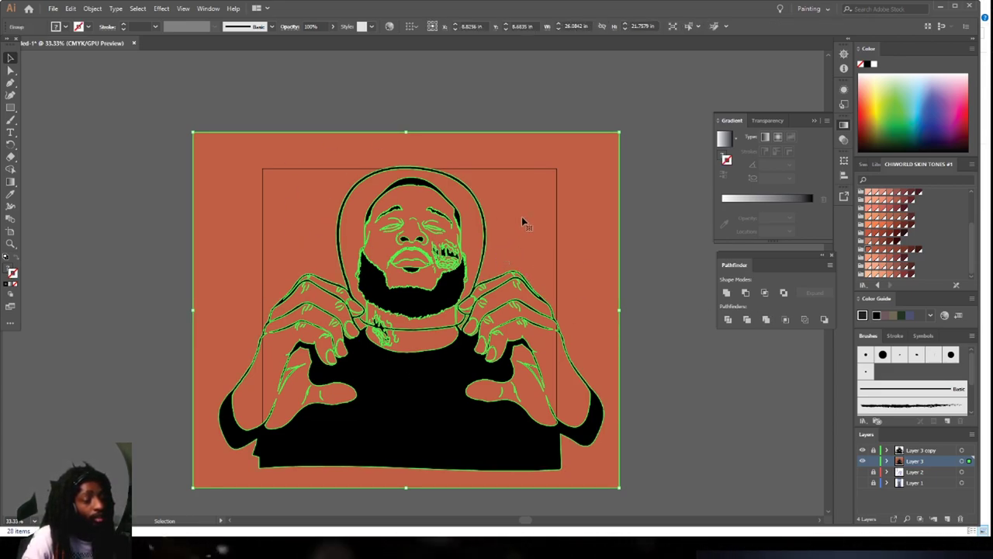
right_click(523, 209)
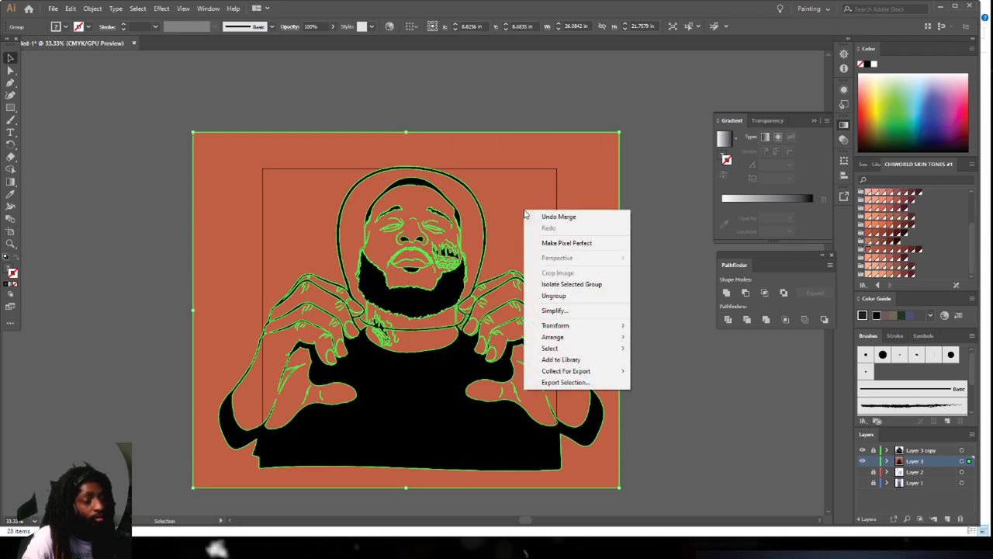
left_click(563, 286)
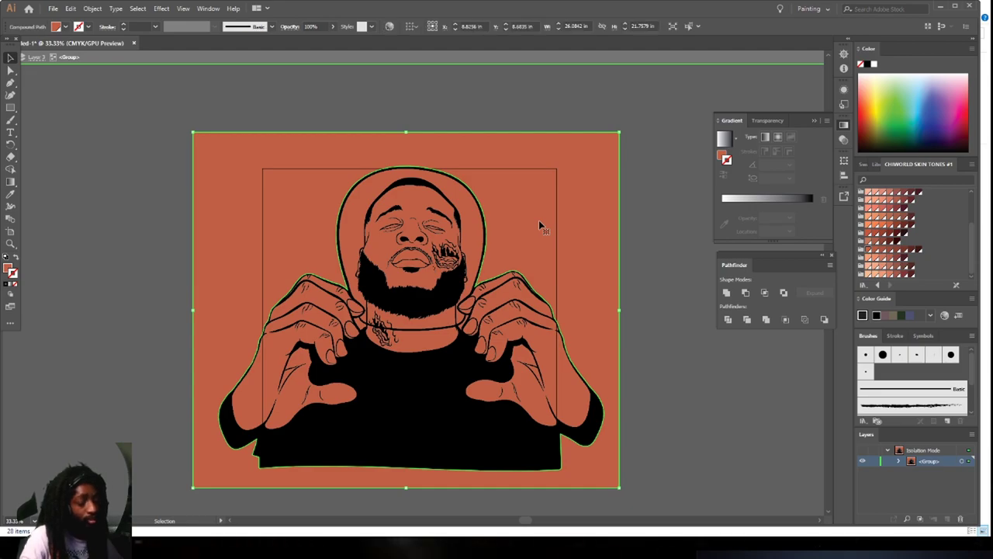
key("Delete")
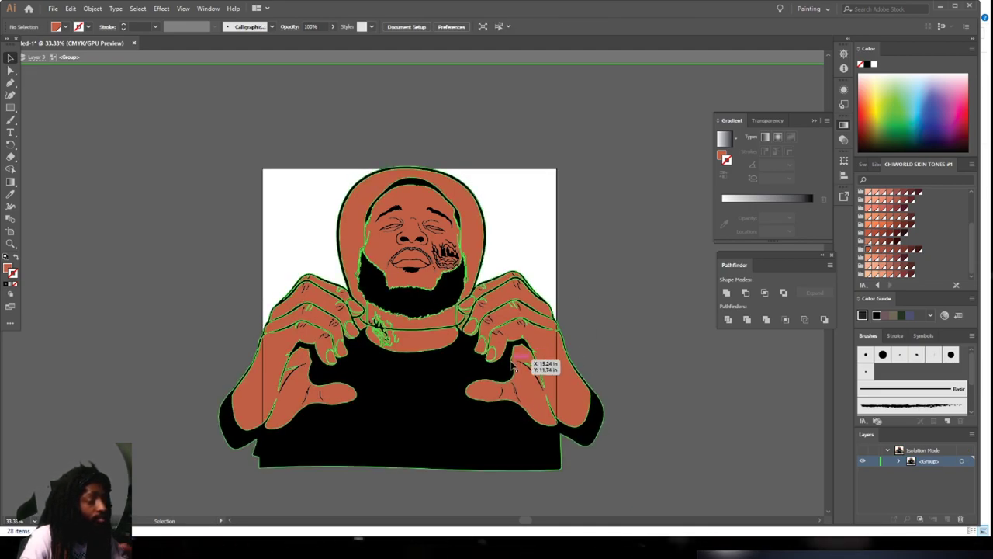
Fill the index, middle and ring fingernails of both hands with a light salmon skin tone and no stroke
scroll(542, 394, "down", 1)
key("ctrl+plus")
key("ctrl+plus")
key("ctrl+plus")
key("ctrl+plus")
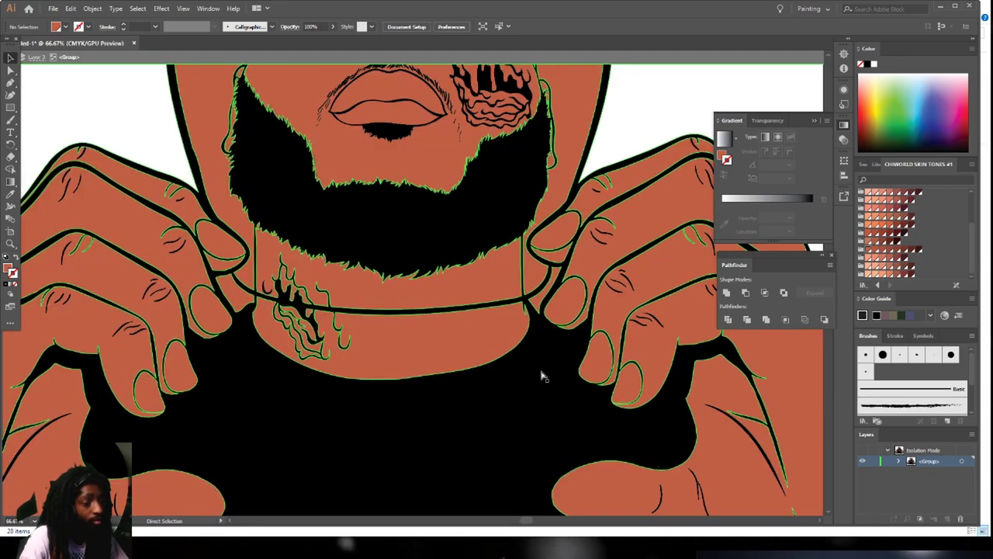
key("v")
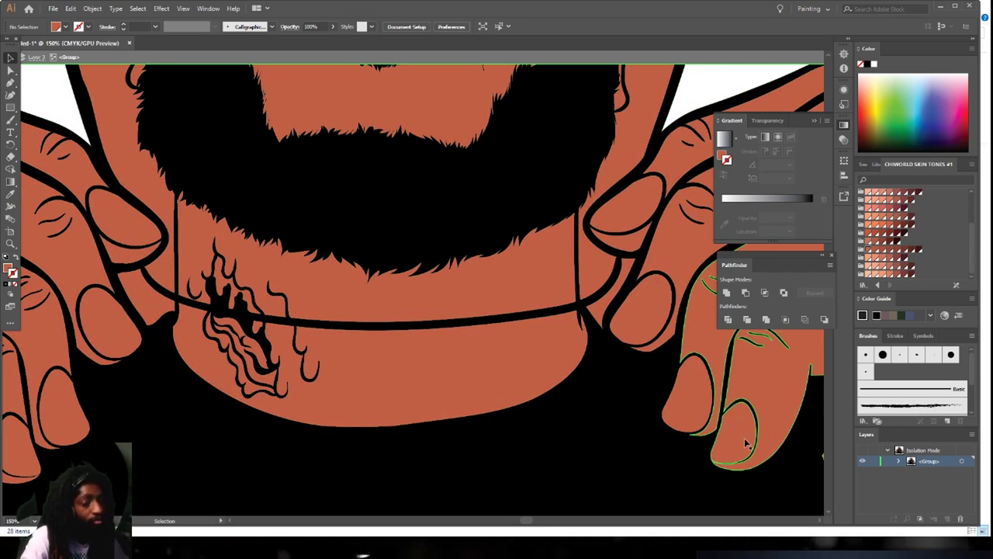
left_click(703, 411)
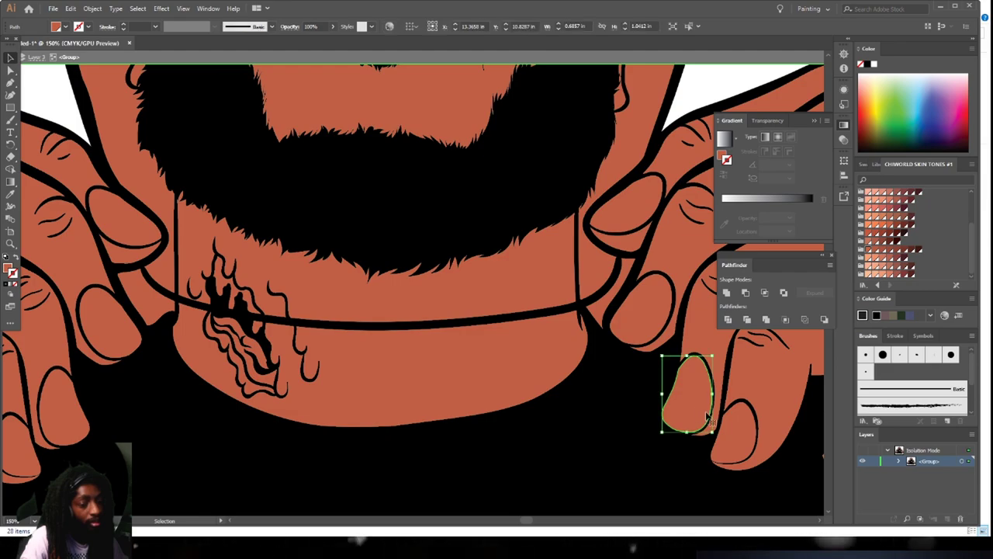
left_click(640, 323, "shift")
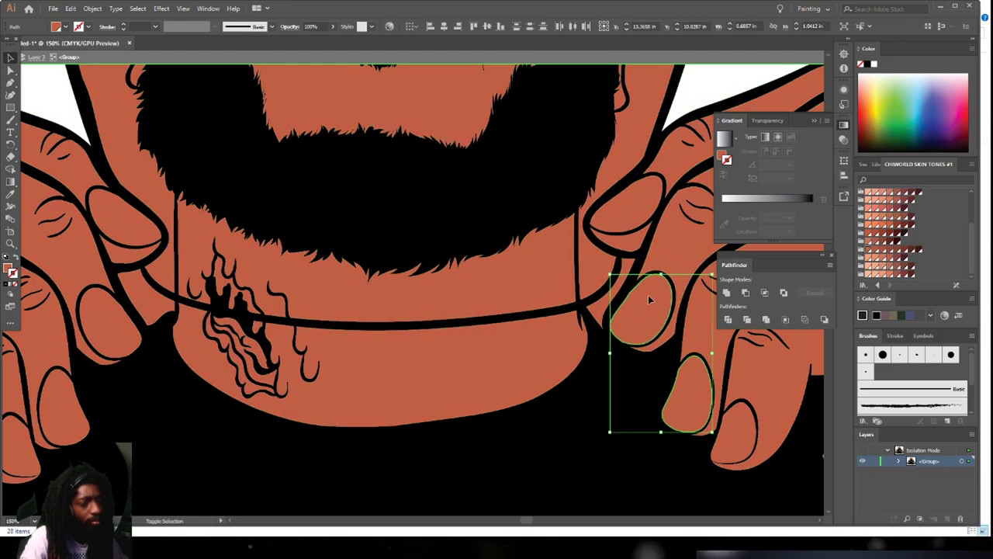
left_click(630, 224, "shift")
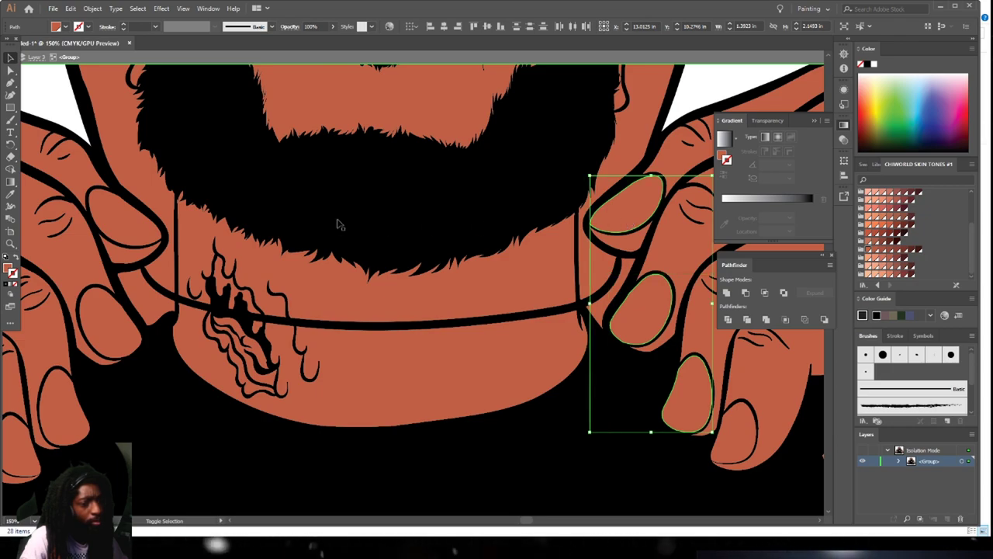
left_click(129, 220, "shift")
left_click(115, 326, "shift")
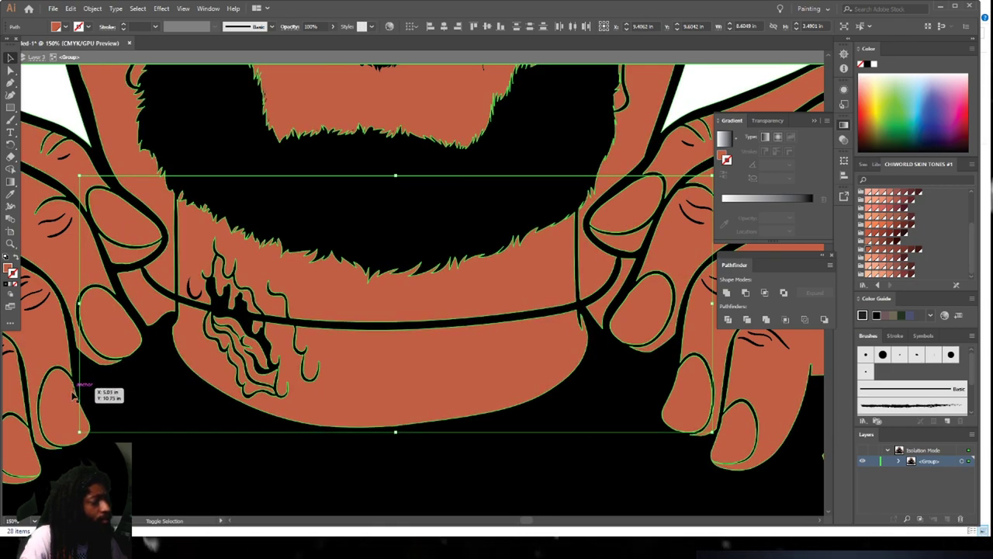
left_click(67, 414, "shift")
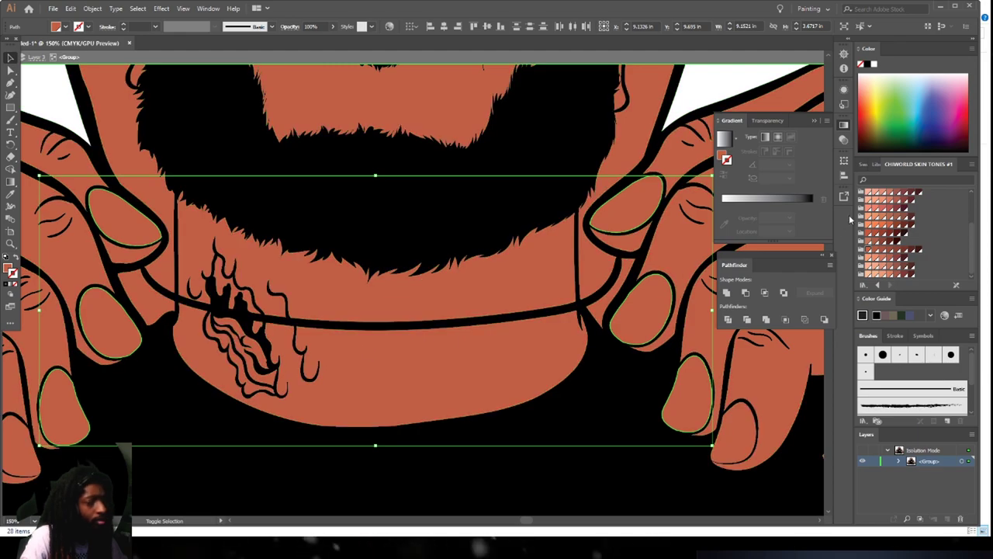
left_click(891, 220)
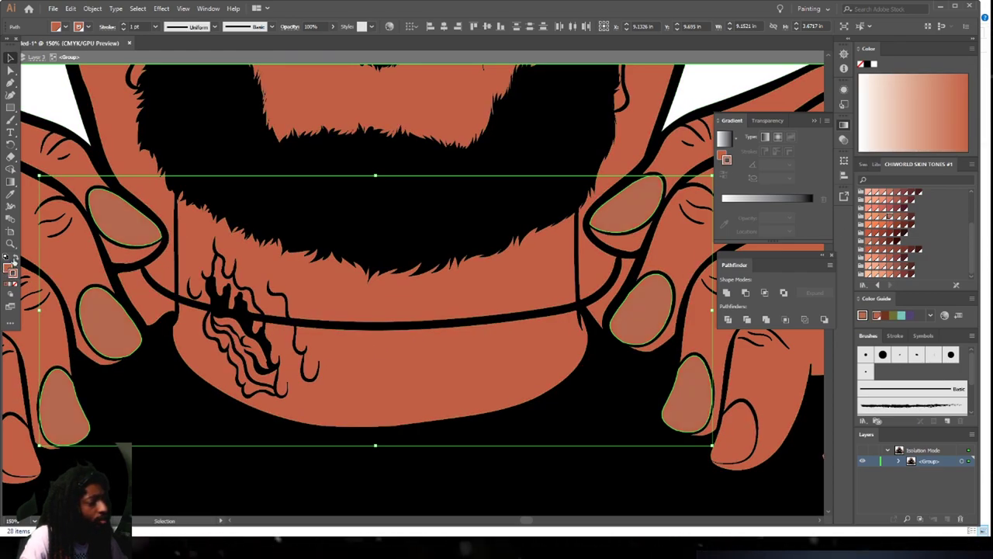
key("slash")
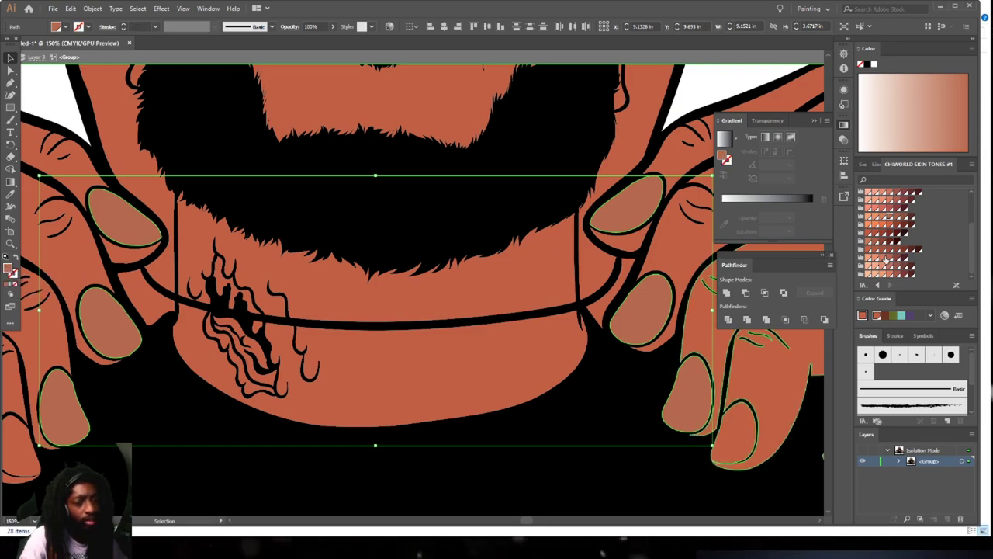
left_click(877, 259)
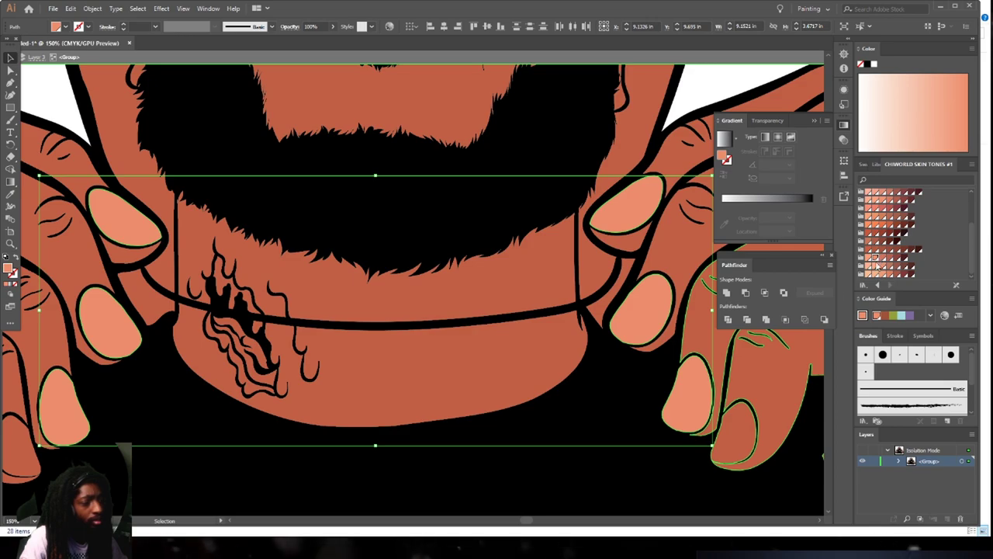
left_click(618, 492)
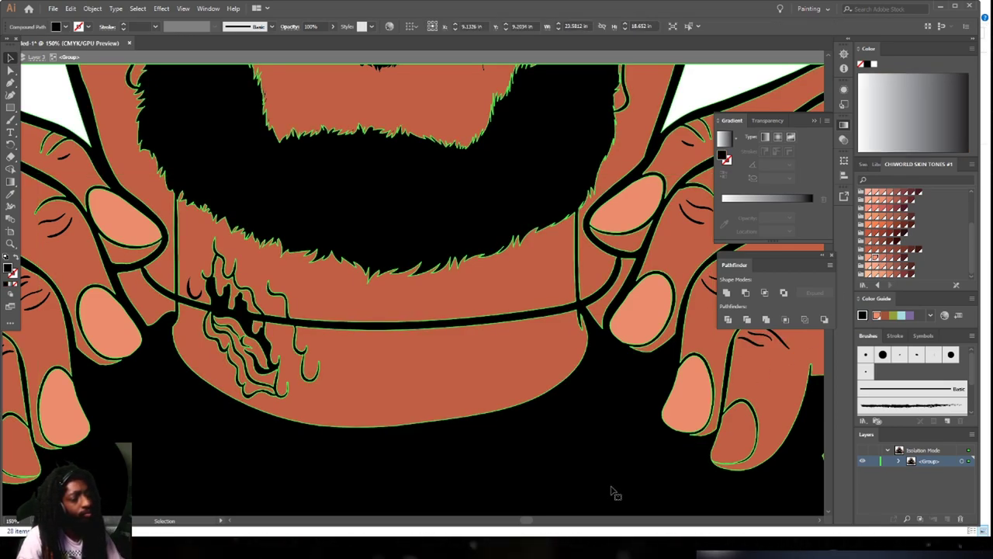
scroll(613, 492, "down", 4)
left_click(650, 353)
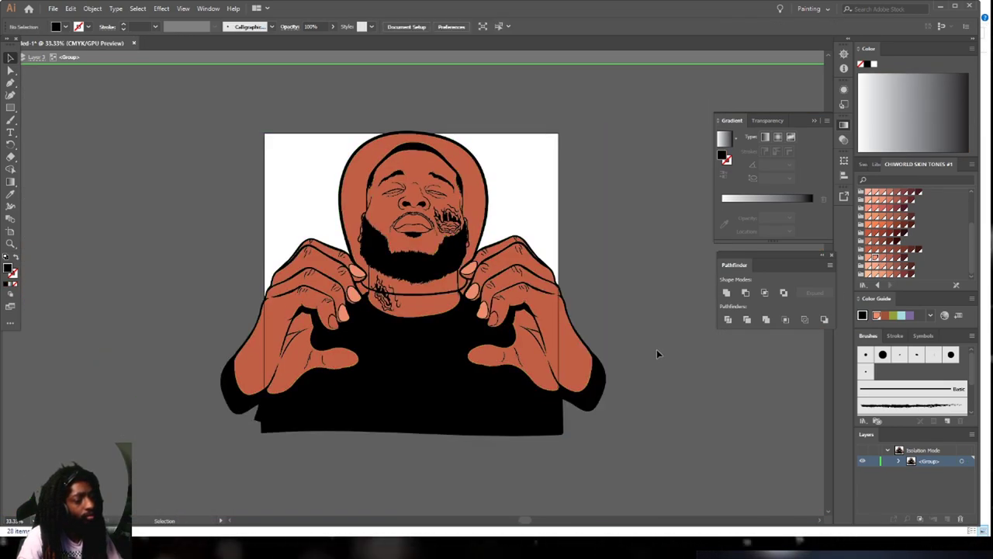
Try to select the little-finger nails separately from the hands
scroll(656, 354, "up", 4)
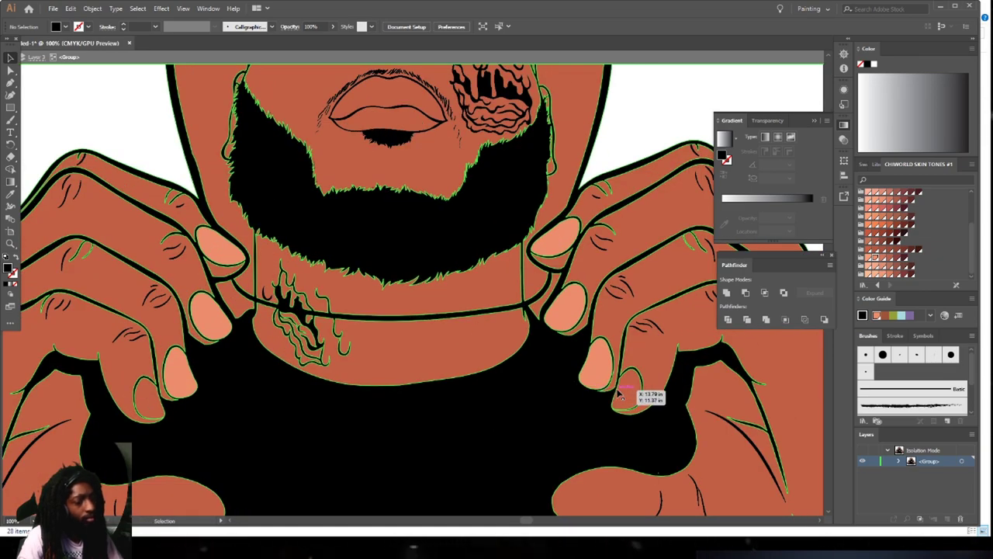
left_click(621, 396)
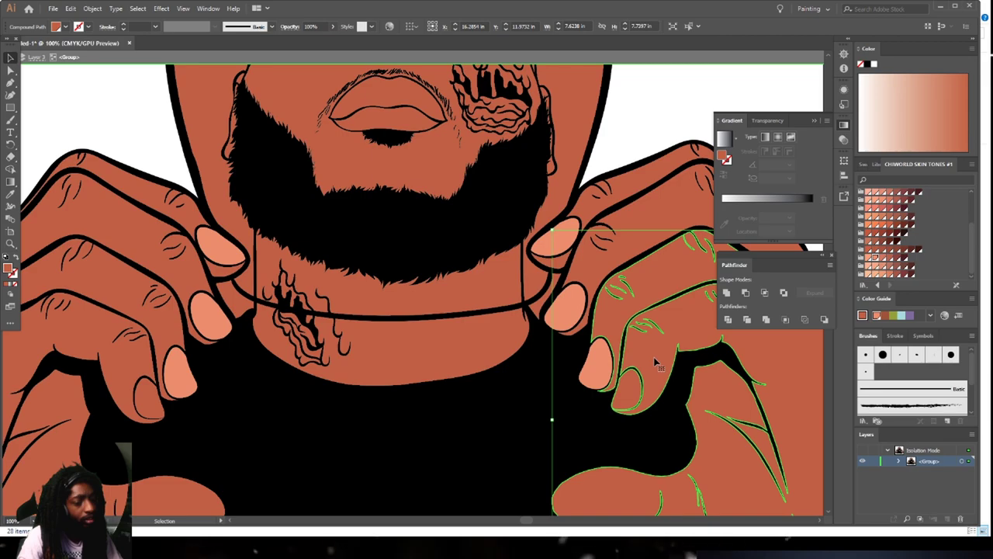
left_click(131, 403)
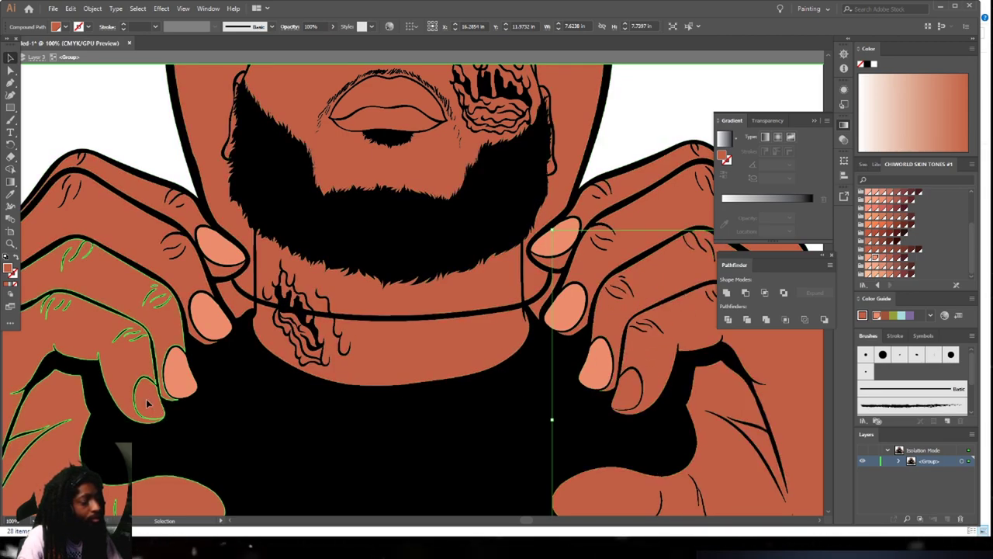
left_click(243, 418)
Delete the two small terracotta pieces between the neck and the fingertips on both sides
key("a")
key("ctrl+minus")
key("ctrl+equal")
key("ctrl+equal")
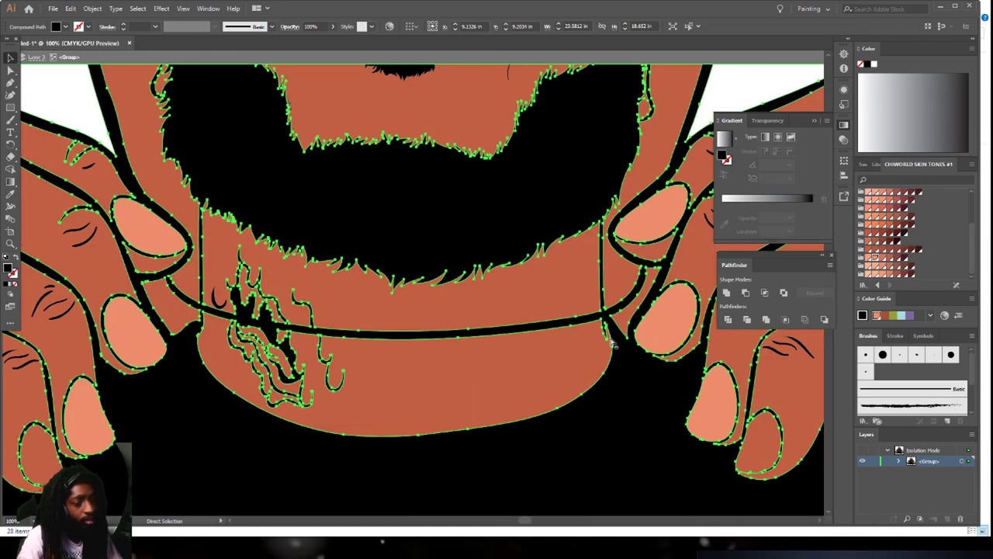
key("ctrl+shift+a")
key("v")
left_click(631, 325)
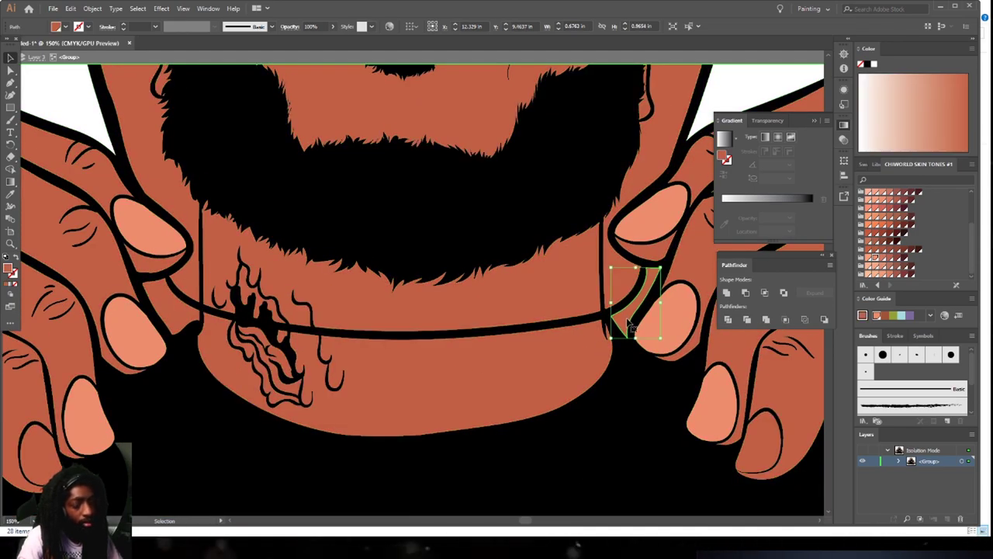
key("Delete")
left_click(179, 320)
key("Delete")
scroll(180, 319, "down", 6)
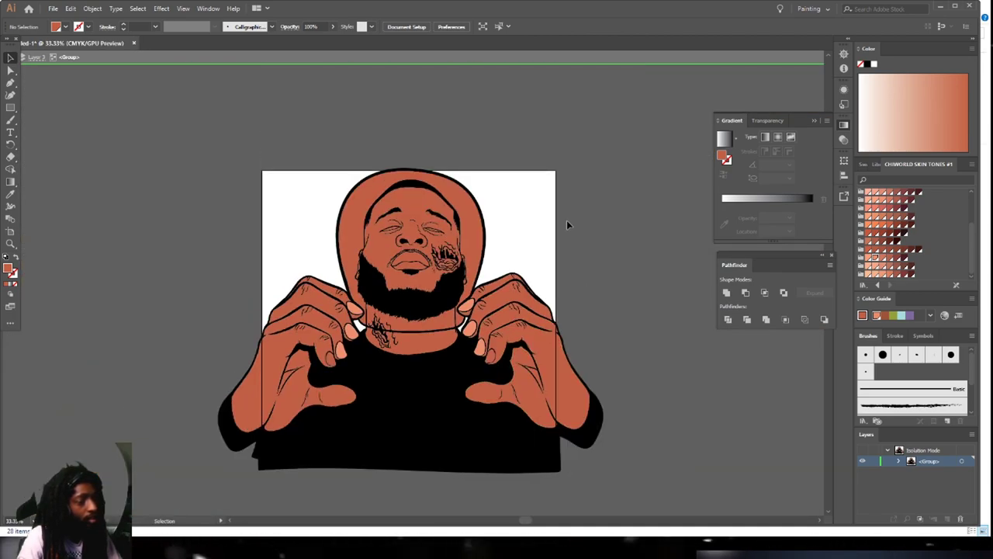
Fill the hood area around the head with light blue 98E0F9
scroll(567, 223, "up", 1)
left_click(472, 241)
key("ctrl+equal")
key("ctrl+equal")
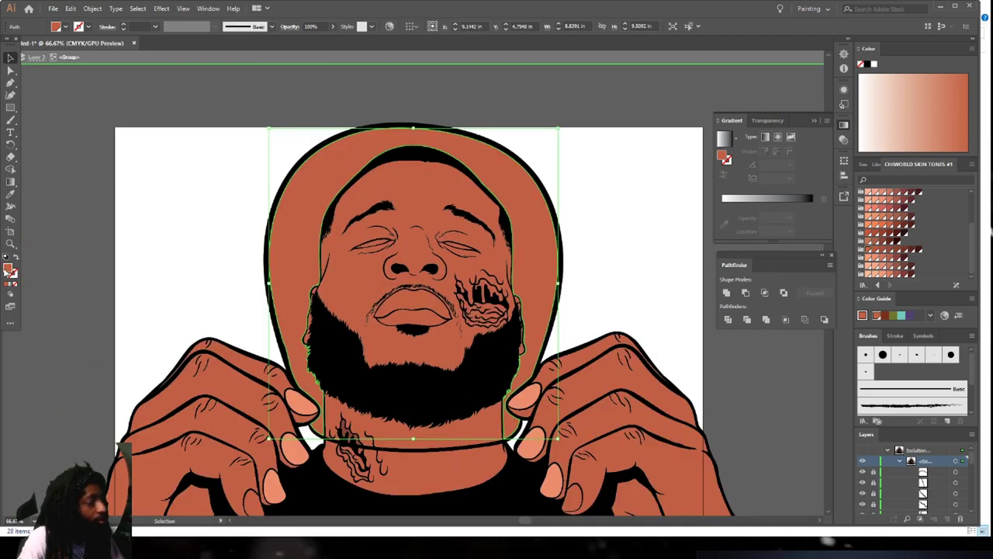
double_click(9, 269)
left_click_drag(152, 124, 154, 139)
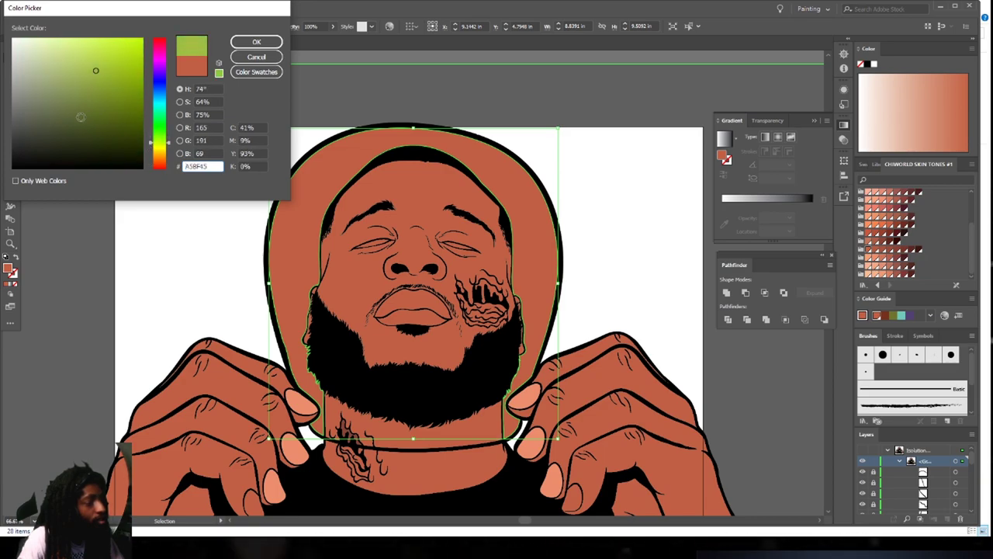
left_click(76, 112)
left_click_drag(80, 97, 155, 99)
left_click(65, 39)
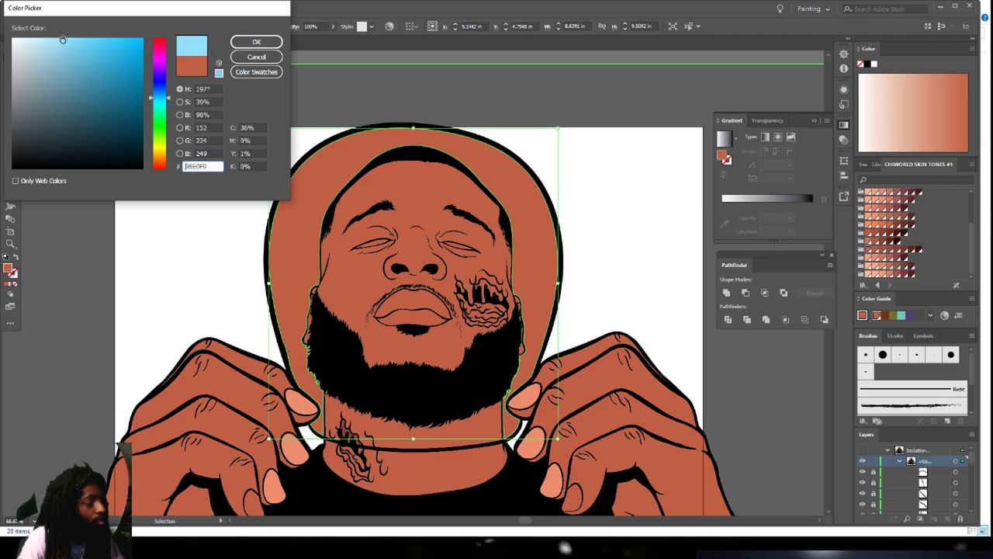
left_click(241, 42)
left_click(173, 175)
key("ctrl+minus")
key("ctrl+minus")
key("ctrl+minus")
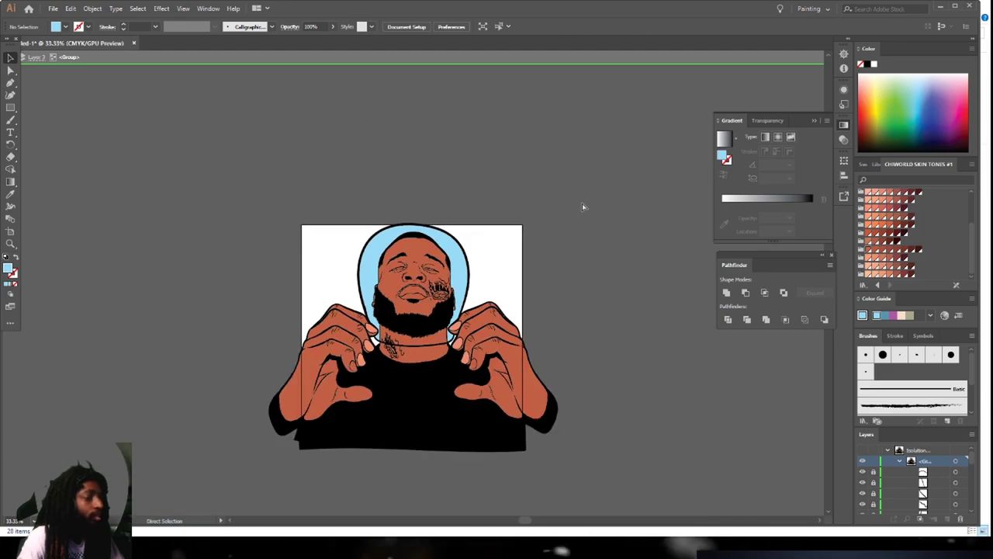
Fill the upper lip with a muted mauve-brown skin tone from the skin-tone swatches
scroll(564, 221, "down", 3)
key("ctrl+equal")
key("ctrl+equal")
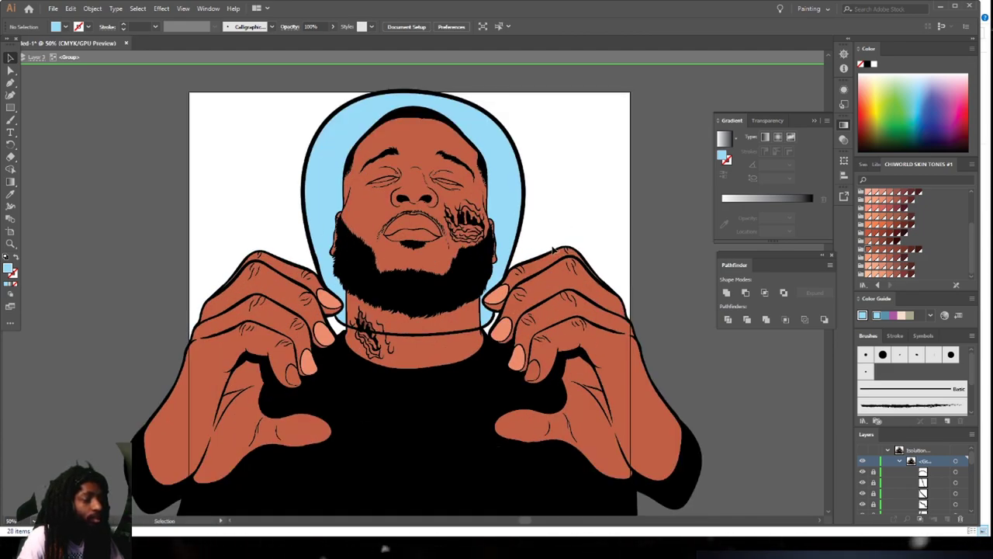
scroll(567, 224, "down", 1)
key("ctrl+equal")
key("ctrl+equal")
scroll(466, 225, "up", 2)
left_click(428, 206)
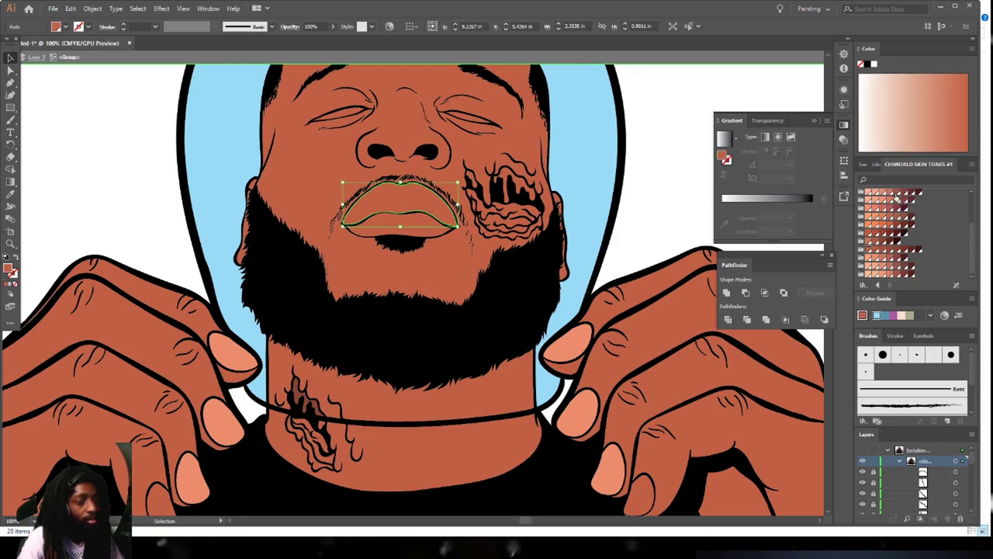
left_click(895, 194)
Fill the lower lip with a lighter salmon-pink skin tone and deselect it
left_click(420, 225)
left_click(918, 195)
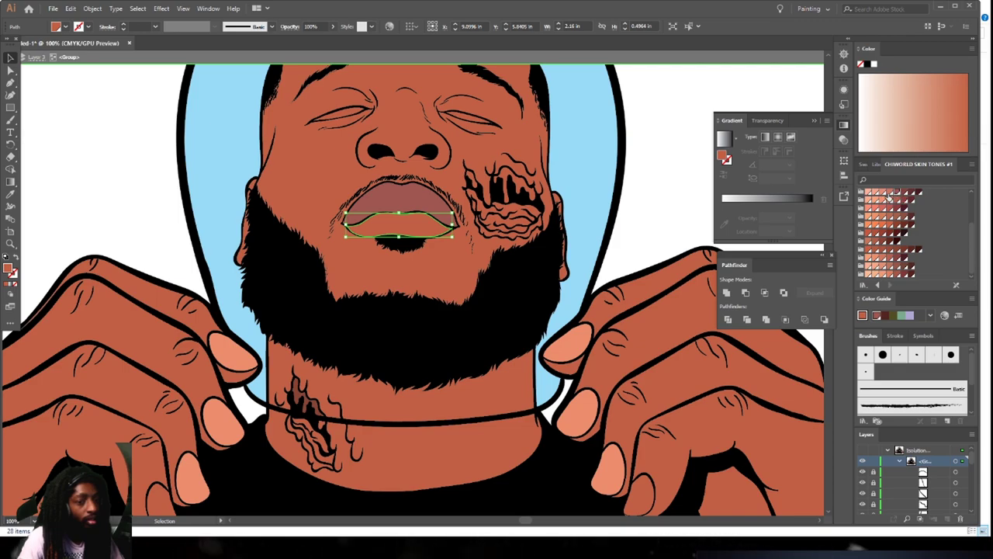
left_click(874, 195)
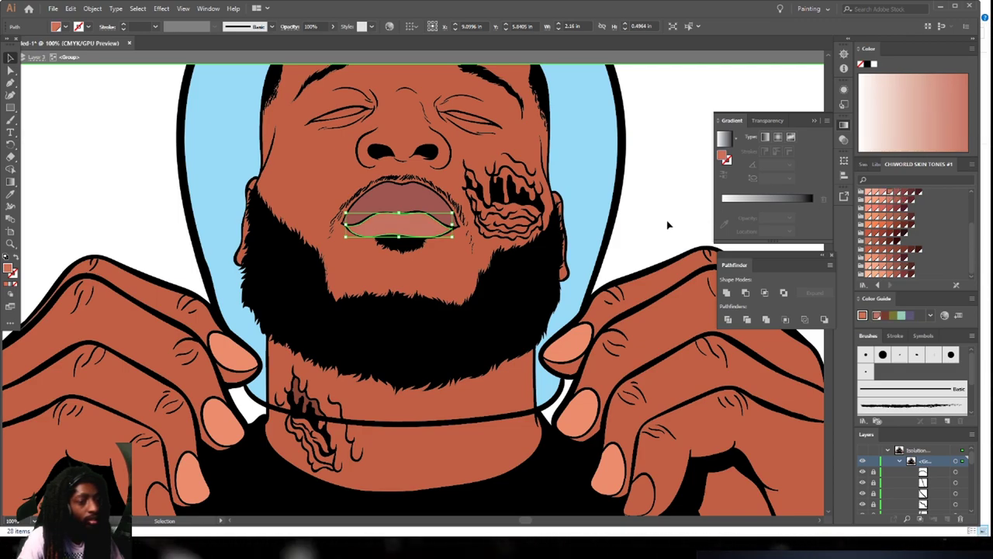
key("ctrl+shift+a")
Fill the narrow openings of both eyes with bright green 47FF33
key("ctrl+minus")
key("ctrl+plus")
key("ctrl+plus")
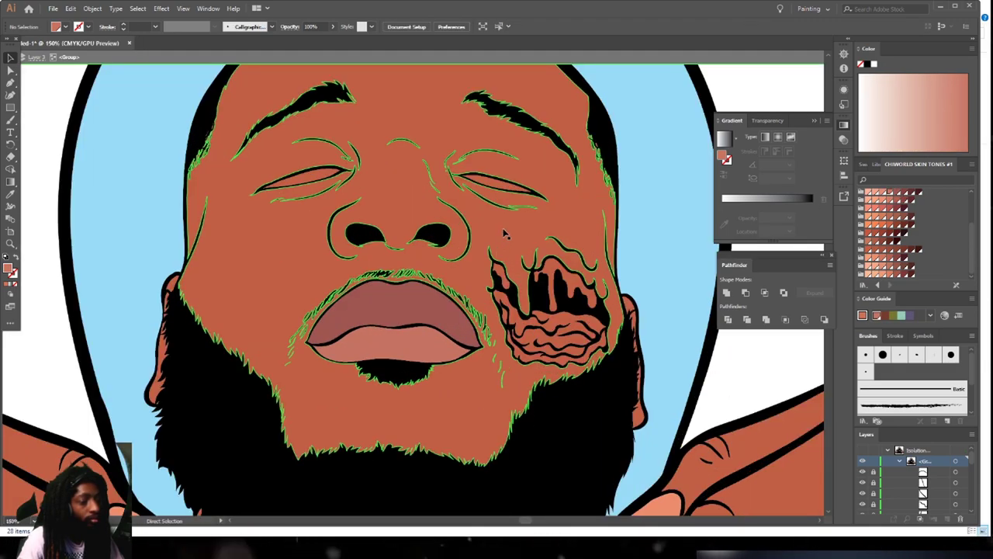
left_click(499, 187)
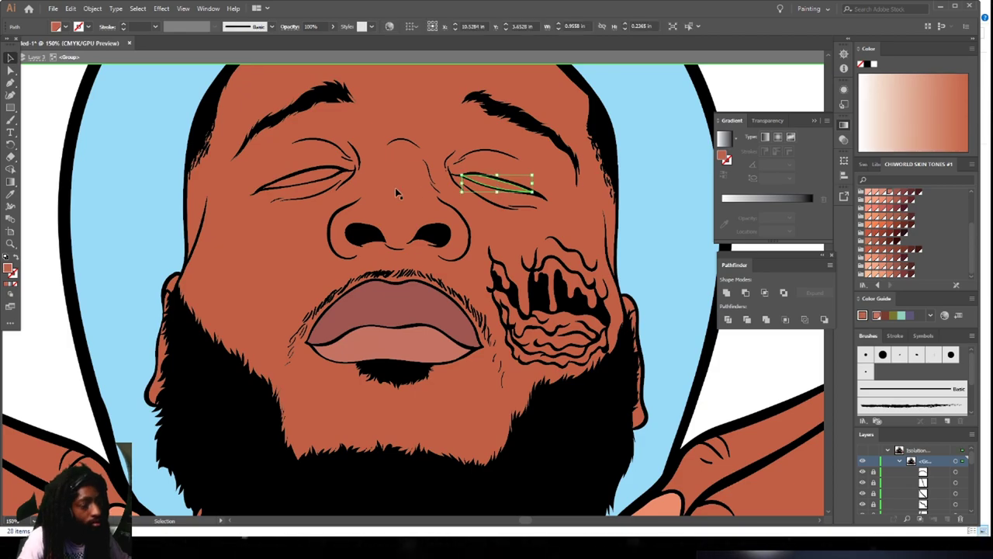
left_click(308, 178, "shift")
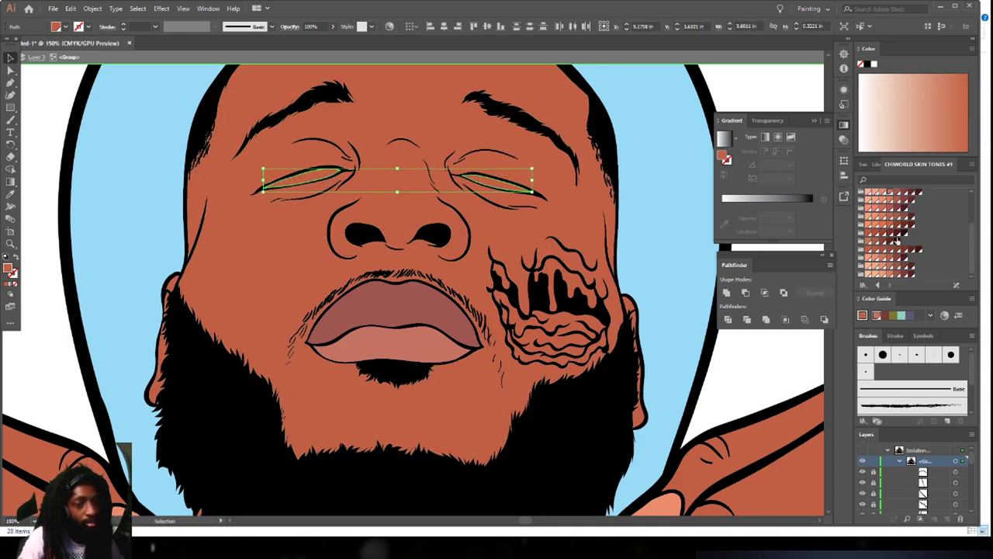
double_click(8, 268)
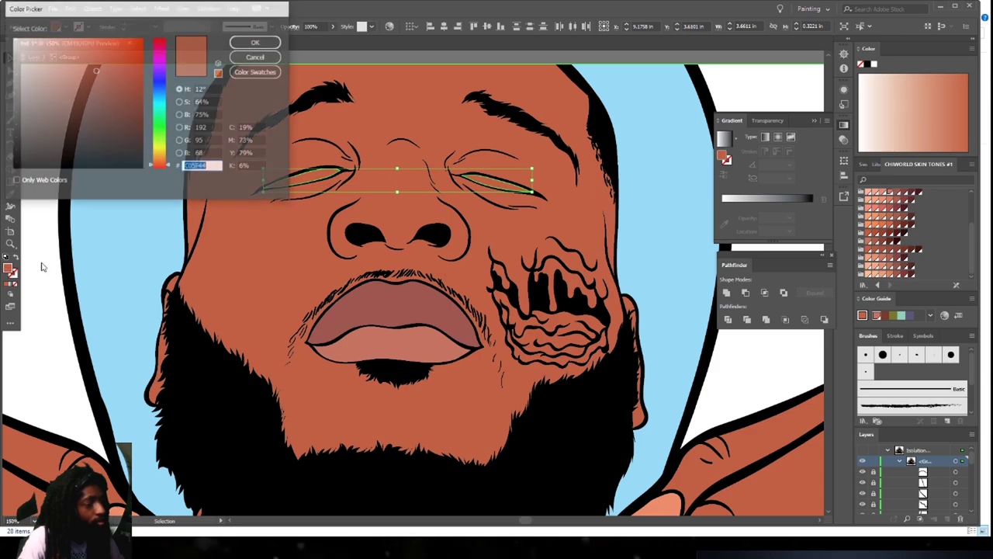
left_click(160, 128)
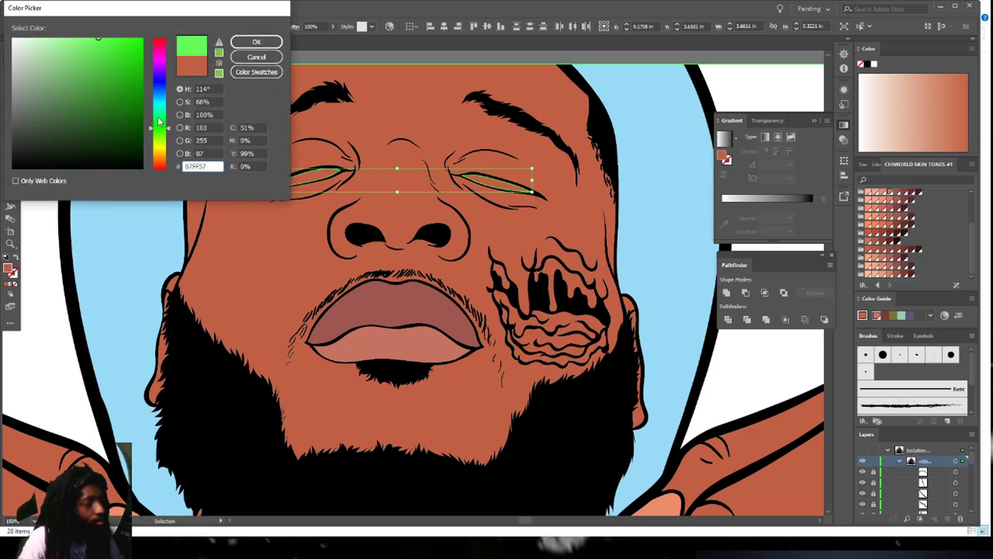
left_click(118, 33)
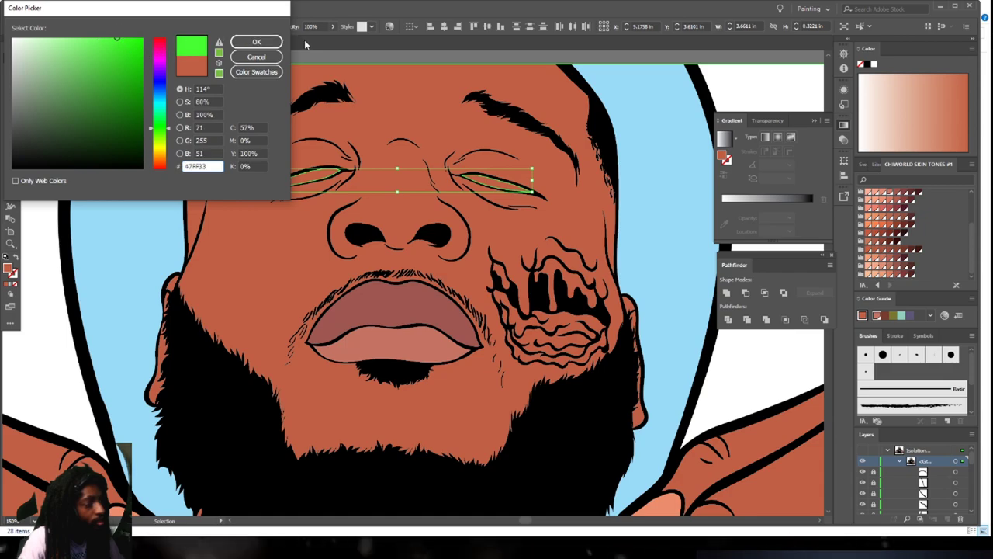
left_click(256, 41)
Fill the inner folds and drips of the cheek wound with the green sampled from the eyes
left_click(589, 399)
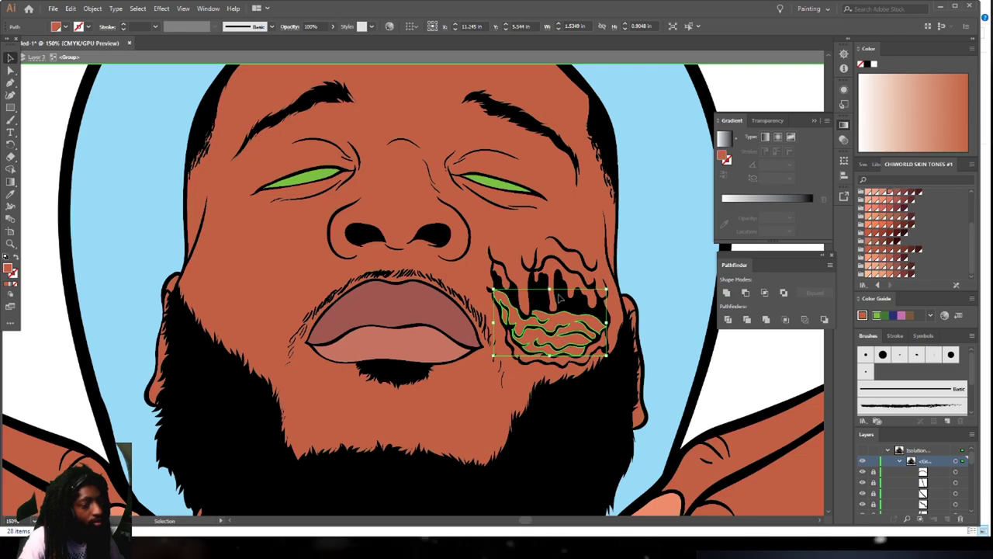
left_click(513, 289, "shift")
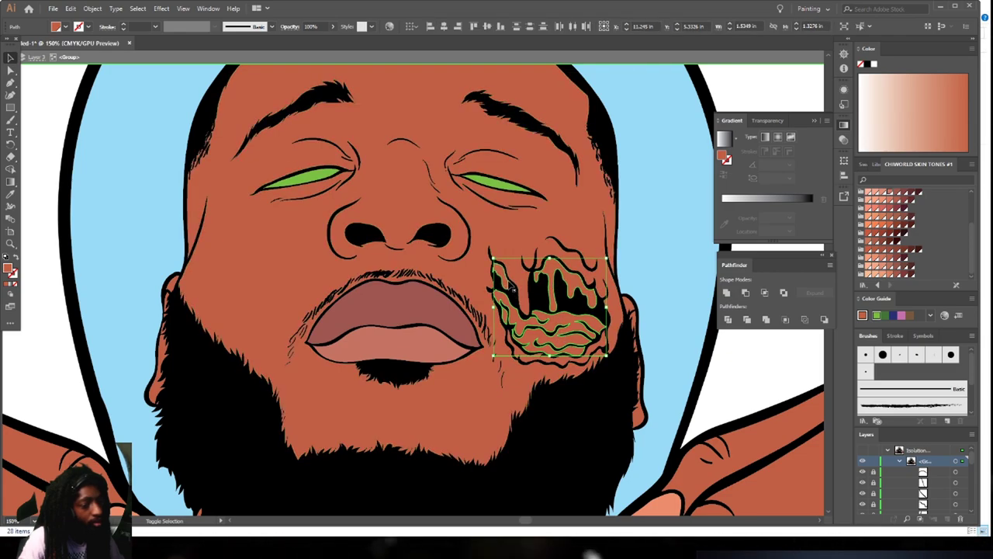
left_click(10, 193)
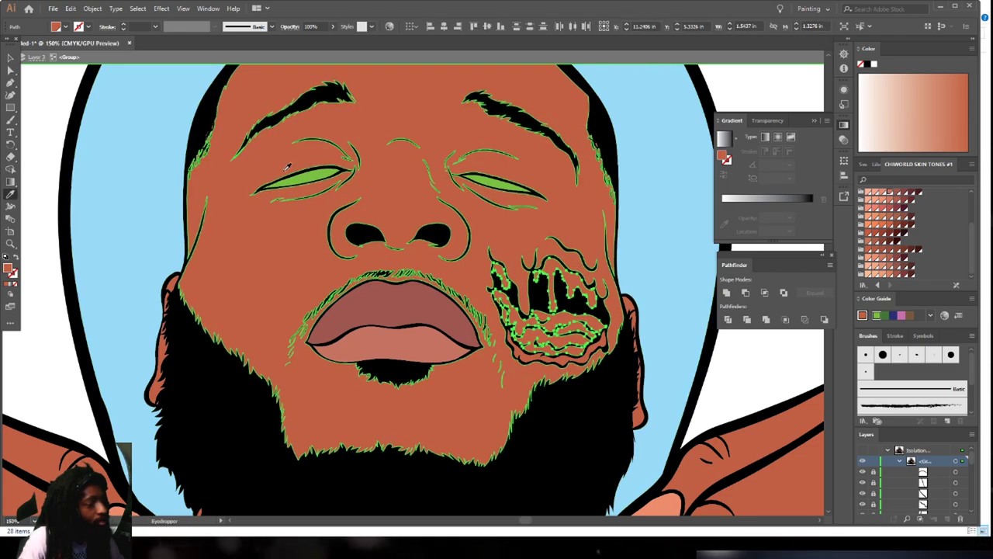
left_click(308, 177)
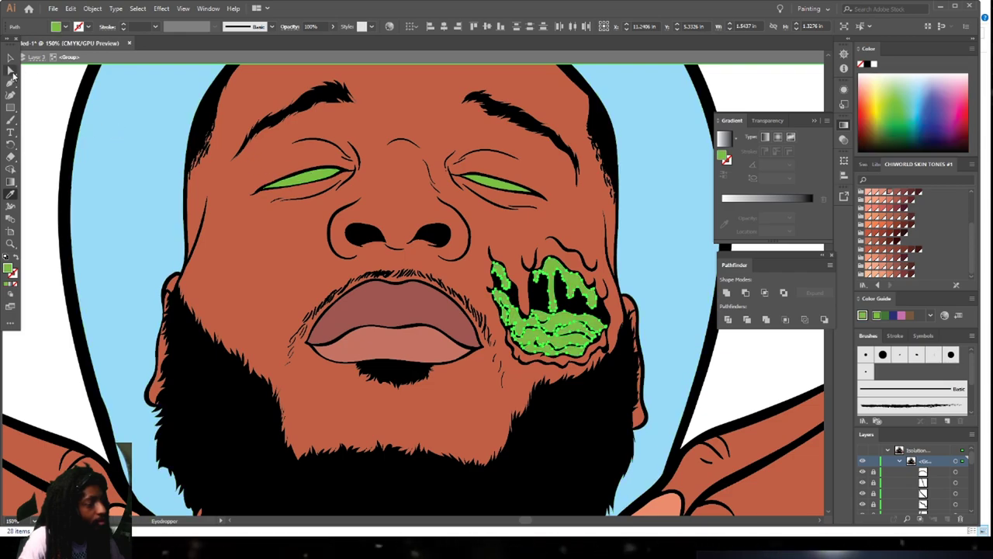
left_click(9, 60)
left_click(49, 121)
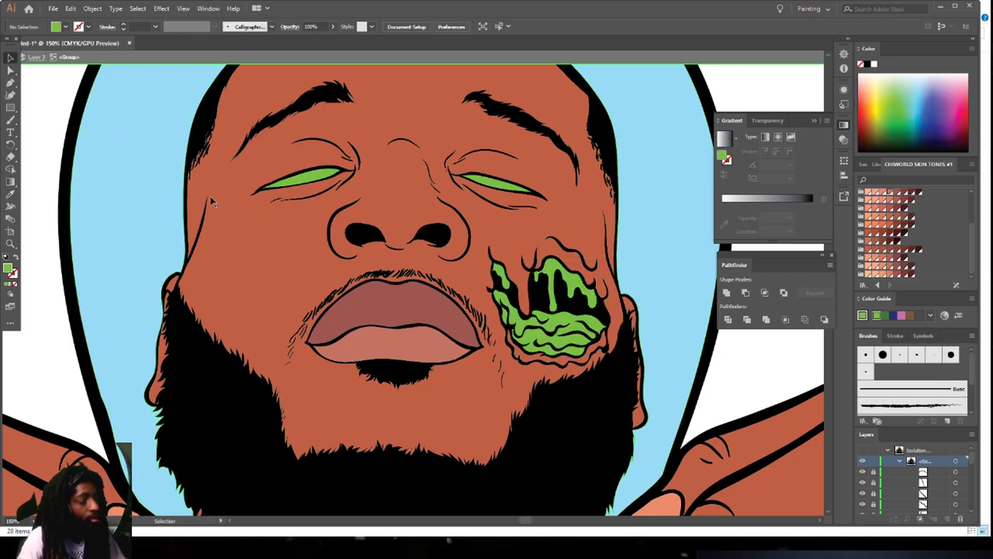
Fill both inner pieces of the neck wound with the green sampled from the cheek wound and leave isolation mode
key("ctrl+minus")
key("ctrl+minus")
key("ctrl+minus")
scroll(543, 262, "down", 3)
double_click(543, 261)
key("ctrl+equal")
key("ctrl+equal")
key("ctrl+equal")
right_click(268, 250)
left_click(302, 315)
left_click(240, 369)
left_click(268, 445, "shift")
left_click(10, 194)
left_click(555, 109)
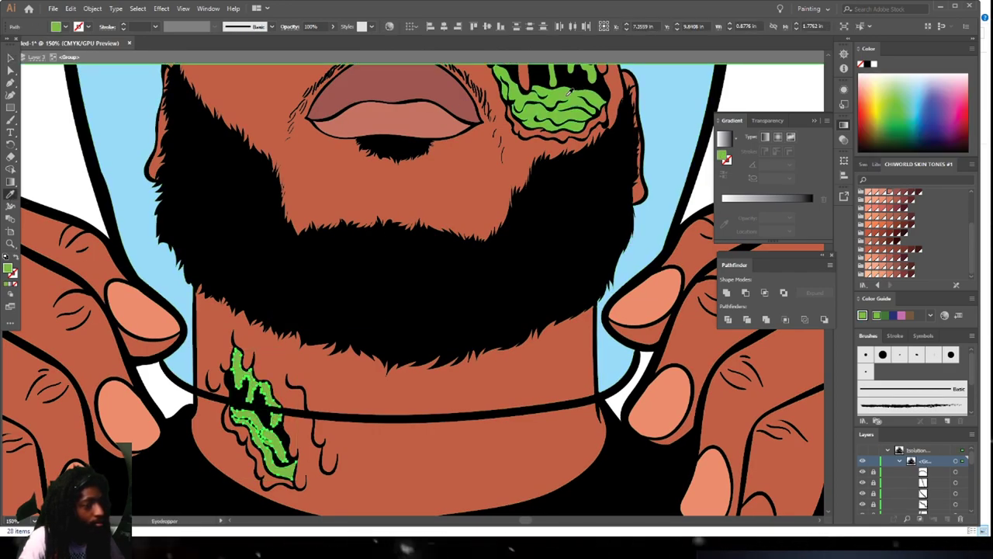
left_click(10, 59)
double_click(61, 135)
Duplicate Layer 3, lock and hide the original, and make the duplicate the active layer
key("ctrl+minus")
key("ctrl+minus")
key("ctrl+minus")
key("ctrl+minus")
scroll(249, 217, "up", 1)
key("ctrl+equal")
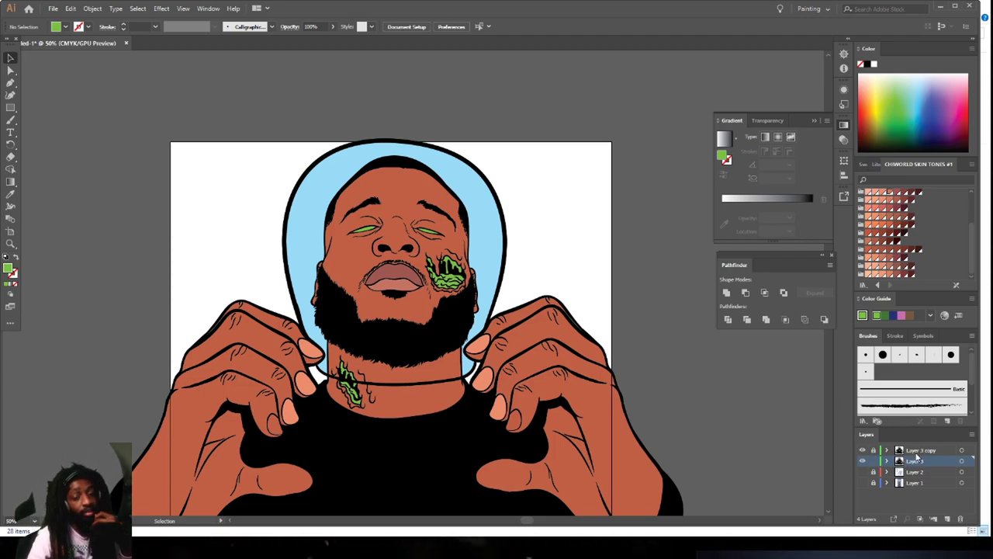
left_click_drag(950, 524, 947, 520)
left_click(862, 472)
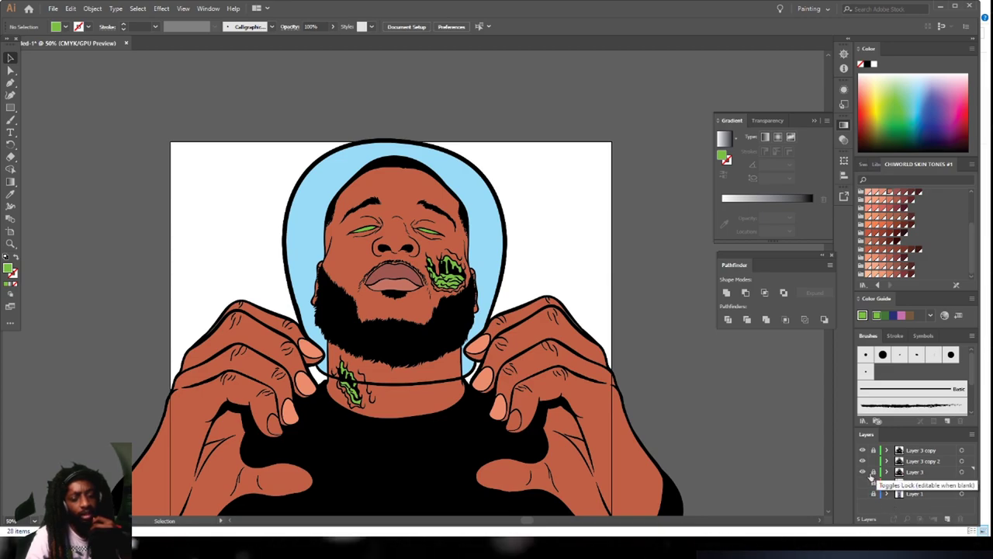
left_click(923, 461)
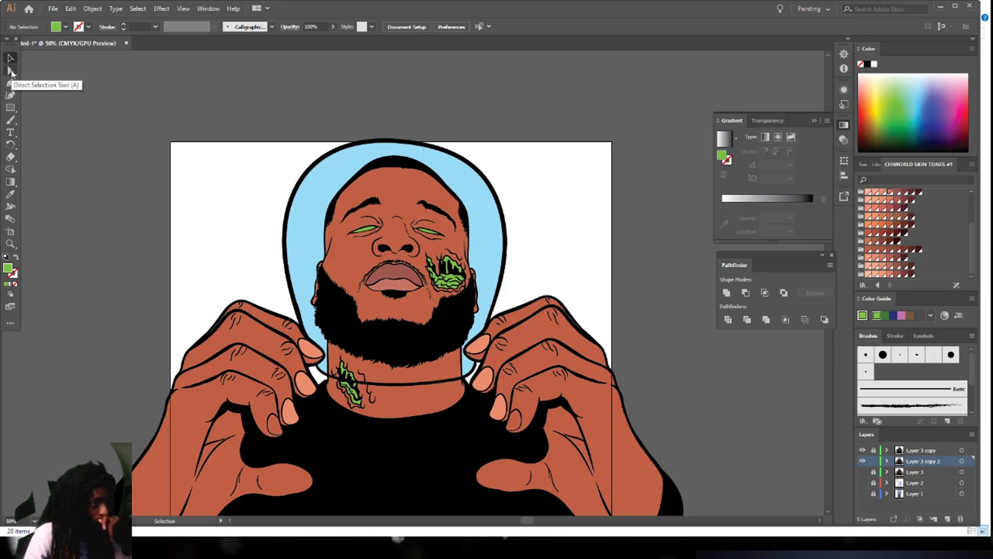
Delete the terracotta skin fills from the hand on the image's left in the duplicated layer, keeping its nails
right_click(229, 330)
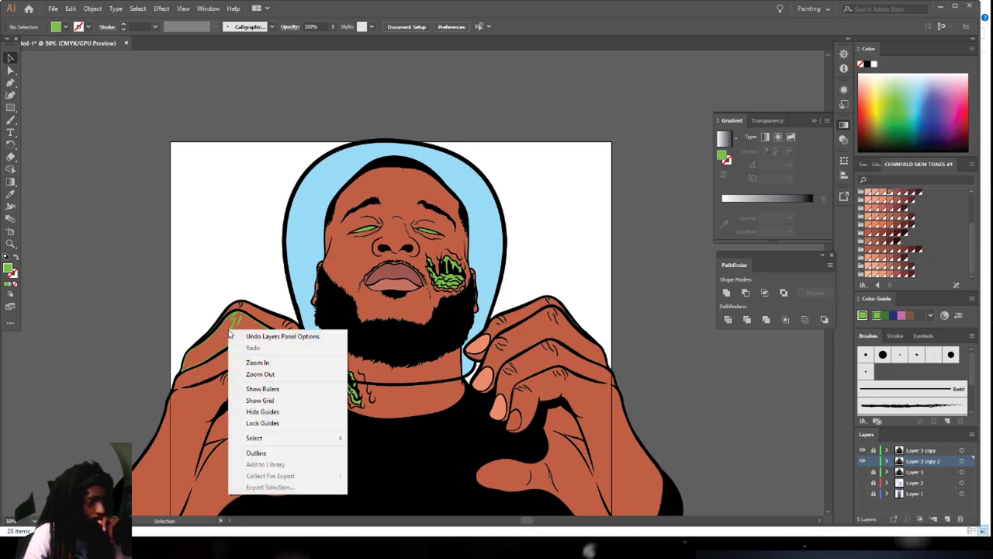
left_click(10, 71)
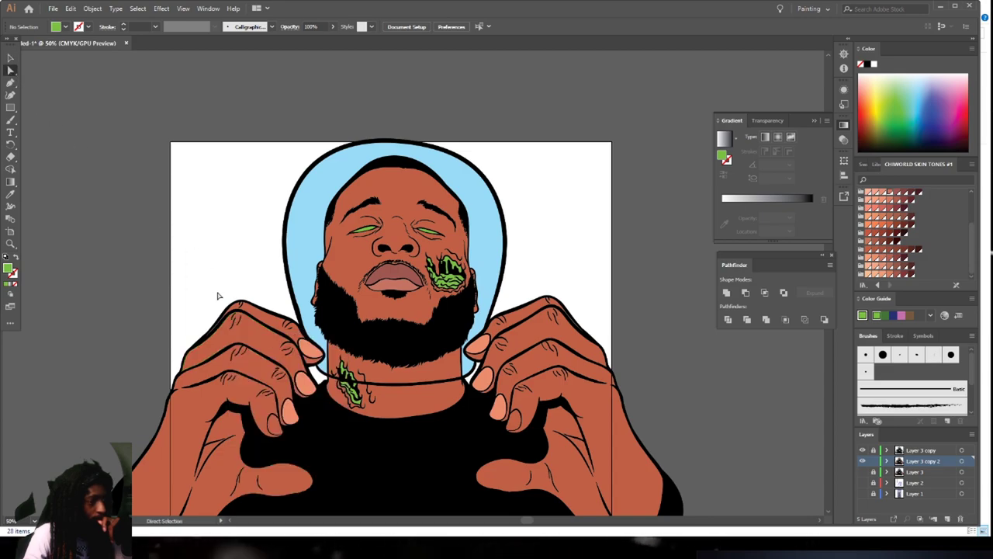
scroll(204, 339, "down", 1)
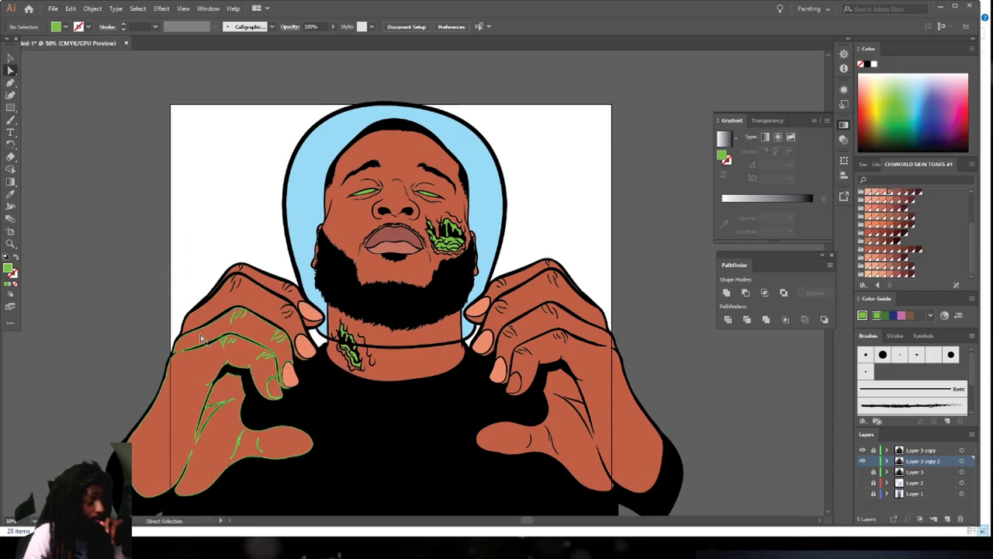
left_click(205, 334)
key("Delete")
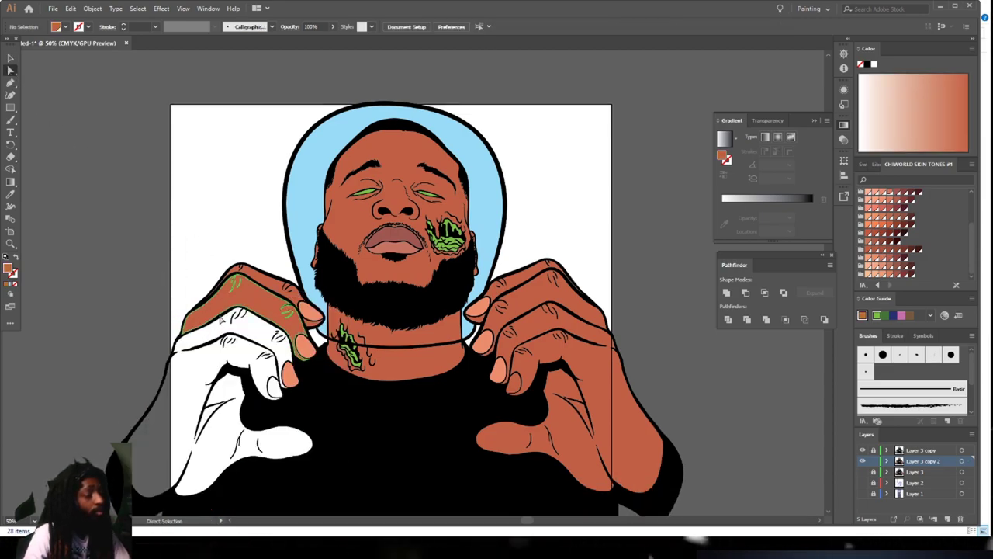
key("Delete")
left_click(260, 278)
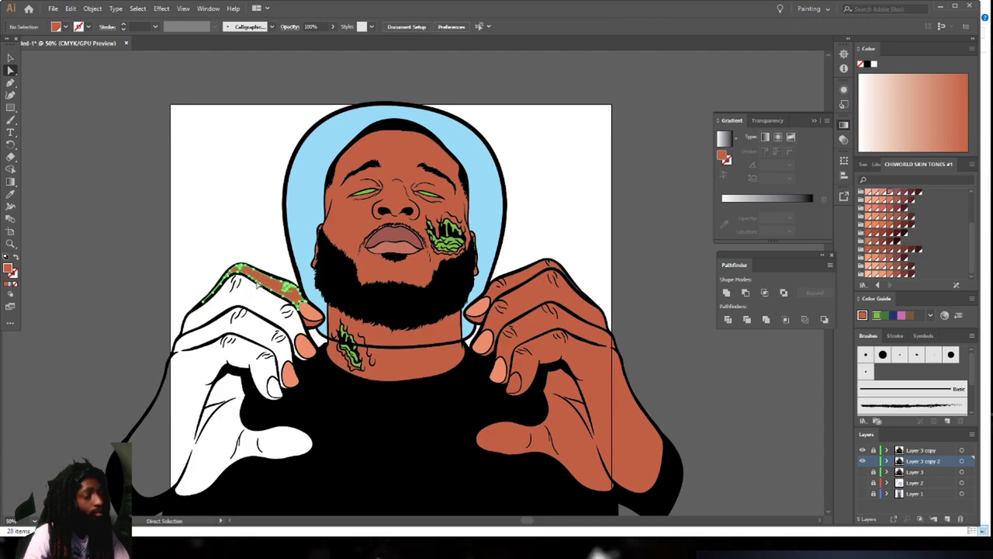
key("Delete")
Delete the remaining terracotta skin fills of the neck, the other hand and the face in the duplicated layer
left_click(334, 342)
key("Delete")
left_click(559, 365)
key("Delete")
key("Delete")
left_click(365, 268)
key("Delete")
key("ctrl+plus")
key("ctrl+plus")
key("ctrl+plus")
key("ctrl+minus")
key("ctrl+minus")
key("ctrl+minus")
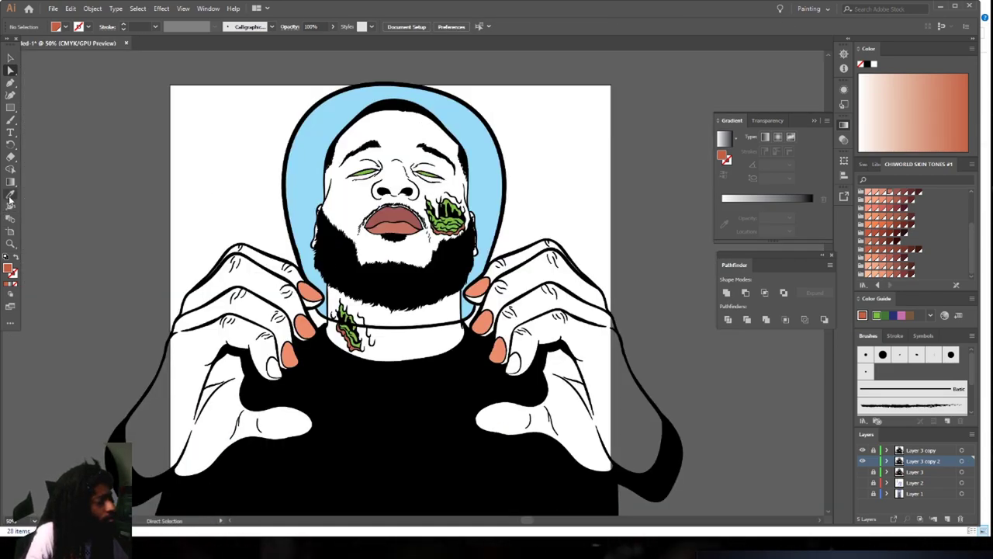
Draw the missing little-finger nail on the image's left hand with the Pencil tool, using the salmon sampled from another nail
left_click(302, 322)
mouse_move(11, 122)
left_mouse_down()
mouse_move(30, 123)
mouse_move(44, 146)
left_mouse_up()
scroll(78, 185, "down", 2)
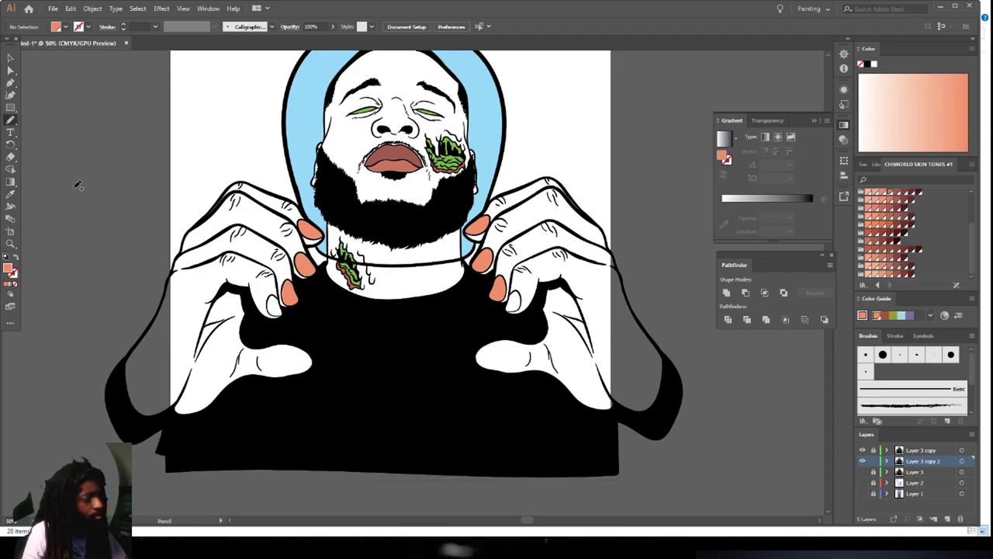
scroll(77, 185, "down", 1)
key("ctrl+equal")
key("ctrl+equal")
key("ctrl+equal")
scroll(96, 259, "left", 6)
key("ctrl+equal")
key("ctrl+equal")
scroll(101, 266, "left", 6)
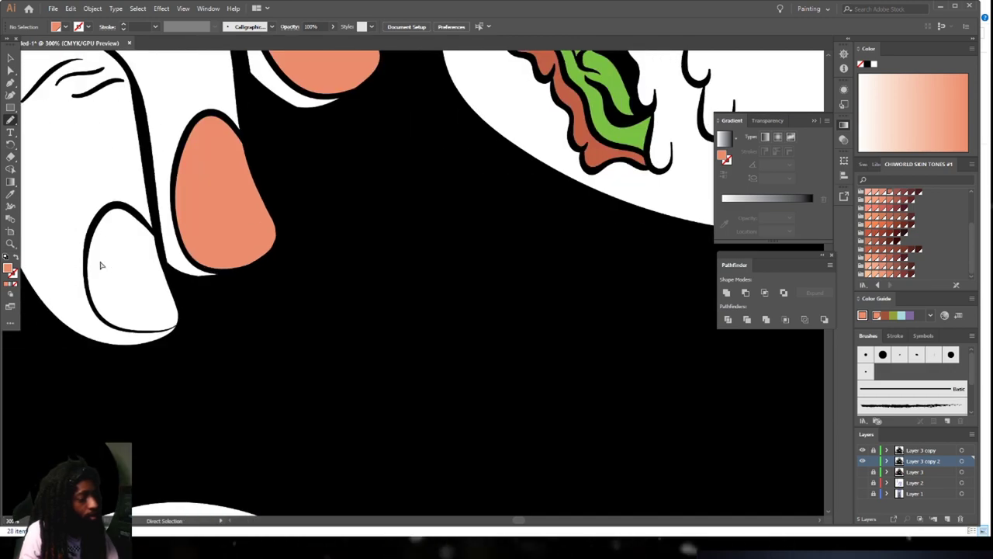
scroll(100, 266, "up", 3)
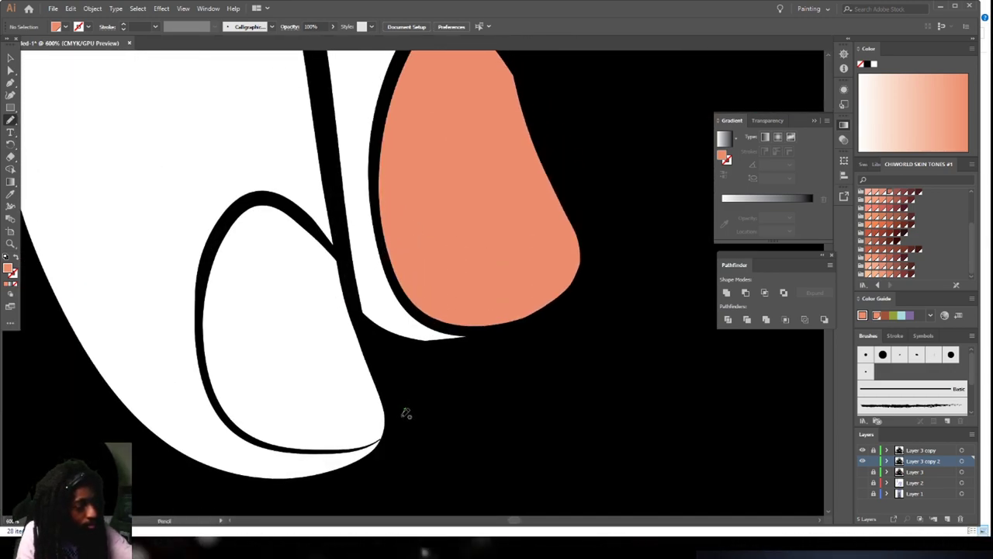
left_click_drag(404, 409, 395, 422)
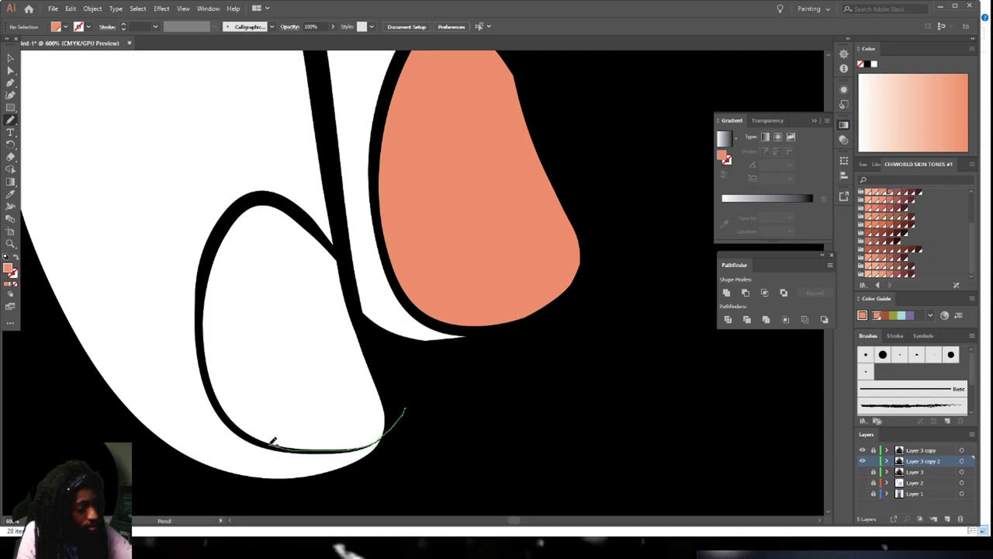
left_click_drag(296, 212, 406, 408)
Draw the matching salmon little-finger nail on the image's right hand with the Pencil tool
key("ctrl+minus")
key("ctrl+minus")
key("ctrl+minus")
key("ctrl+minus")
key("ctrl+minus")
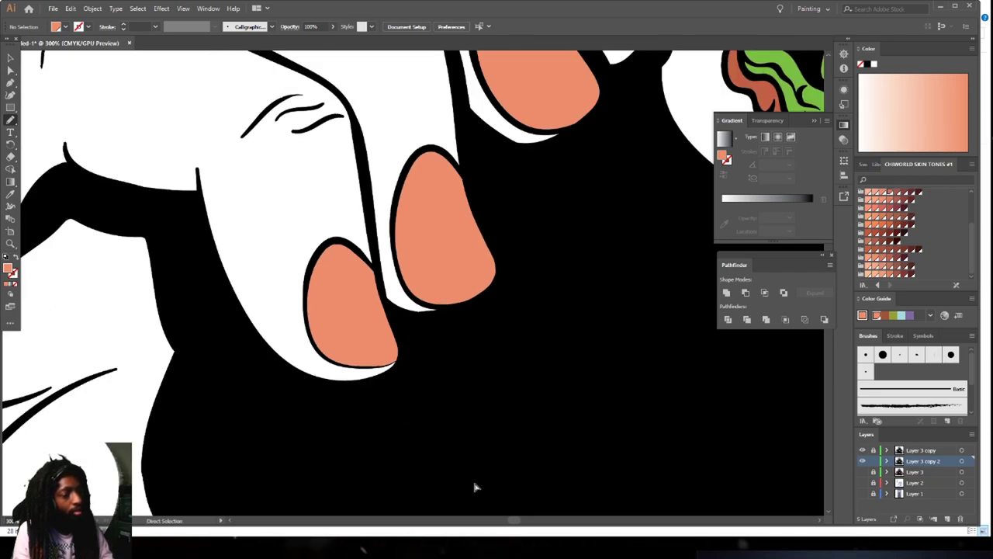
left_click_drag(760, 458, 497, 445)
key("ctrl+equal")
key("ctrl+equal")
key("ctrl+equal")
key("ctrl+equal")
key("ctrl+equal")
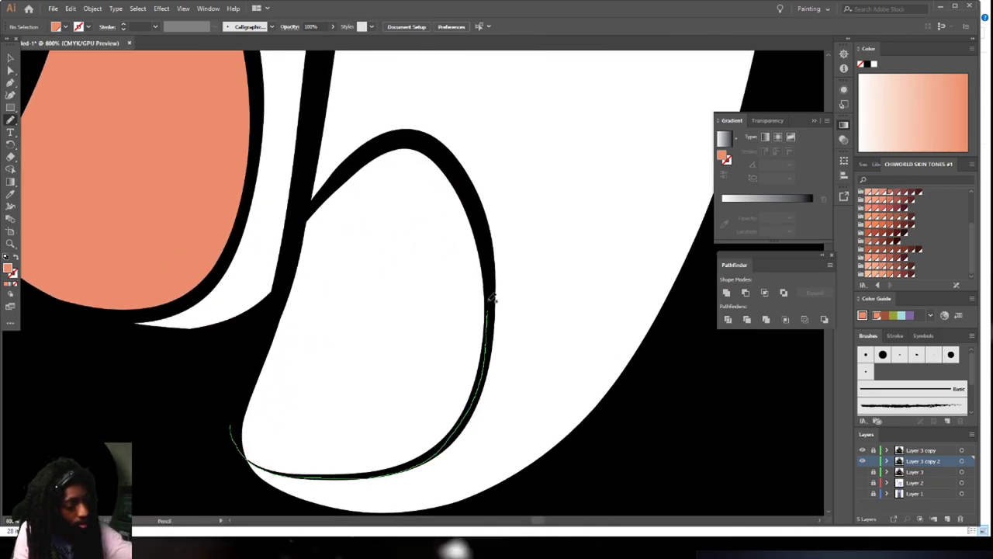
left_click_drag(313, 209, 231, 426)
Lock the duplicated layer holding the nails and show Layer 3 with the skin fills again
key("ctrl+minus")
key("ctrl+minus")
key("ctrl+minus")
key("ctrl+minus")
key("ctrl+minus")
key("ctrl+minus")
key("ctrl+minus")
key("ctrl+minus")
mouse_move(381, 493)
left_mouse_down()
mouse_move(472, 505)
mouse_move(472, 543)
left_mouse_up()
left_click(873, 462)
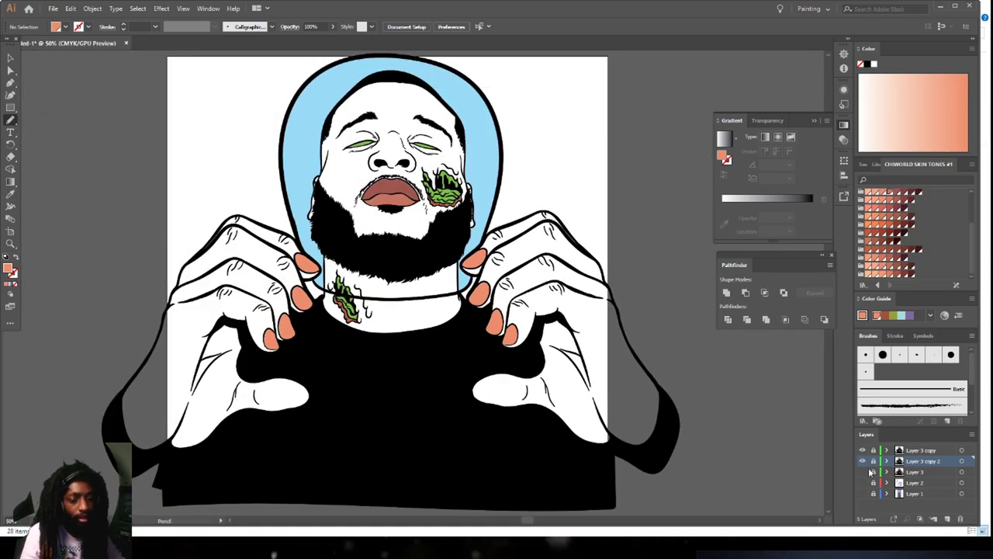
left_click(862, 472)
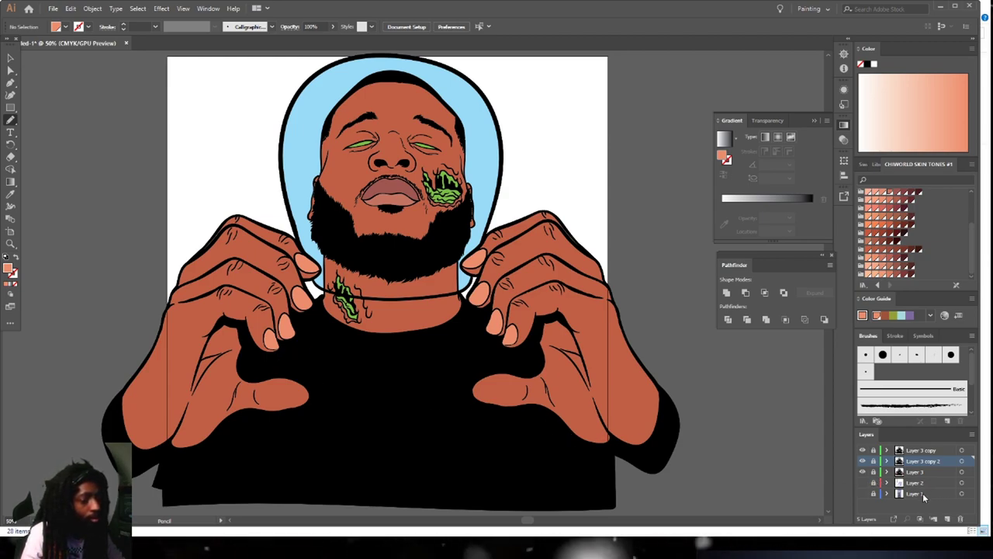
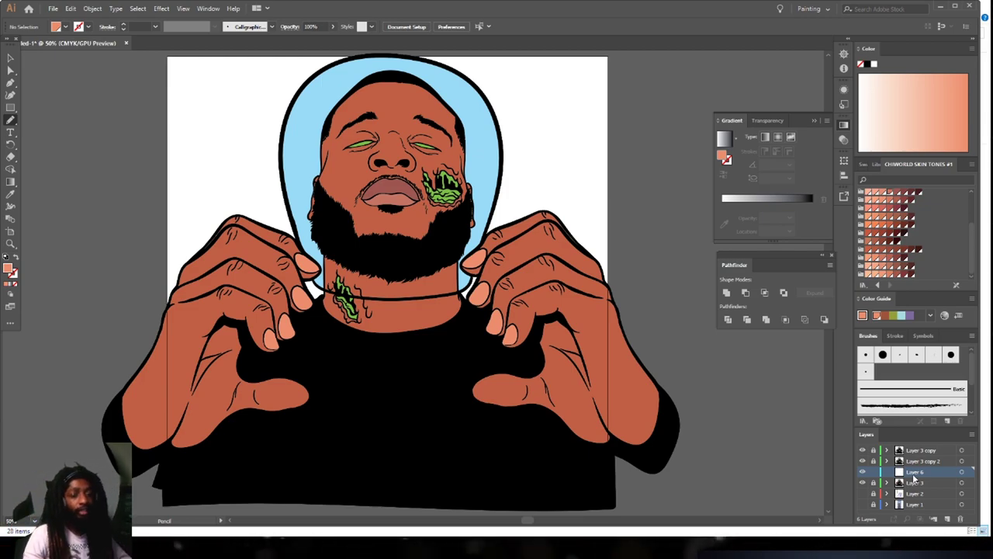
Draw a dark red-brown shadow shape around the nostrils and along the underside of the nose with the Pencil tool on Layer 6
left_click(881, 255)
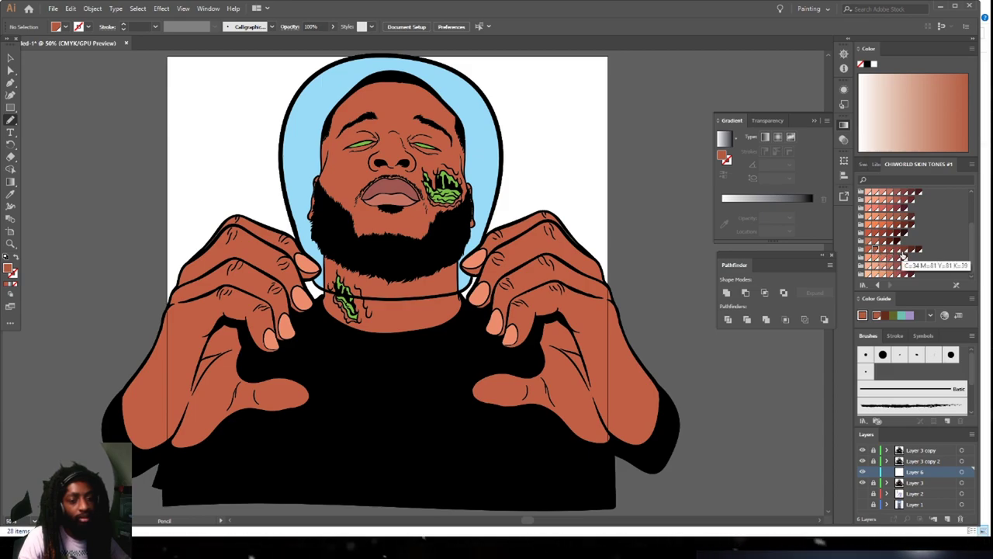
left_click(903, 253)
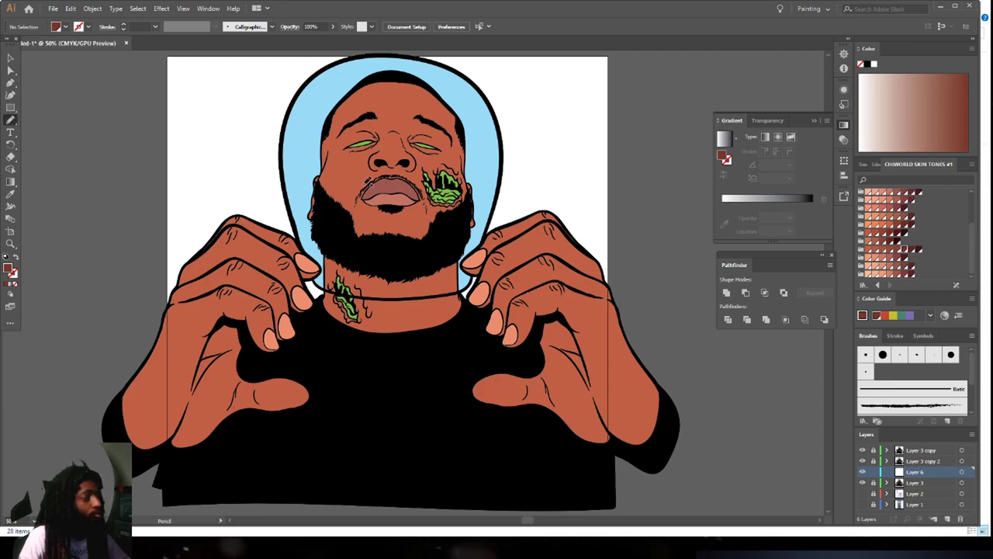
scroll(425, 224, "up", 3)
scroll(423, 230, "up", 10)
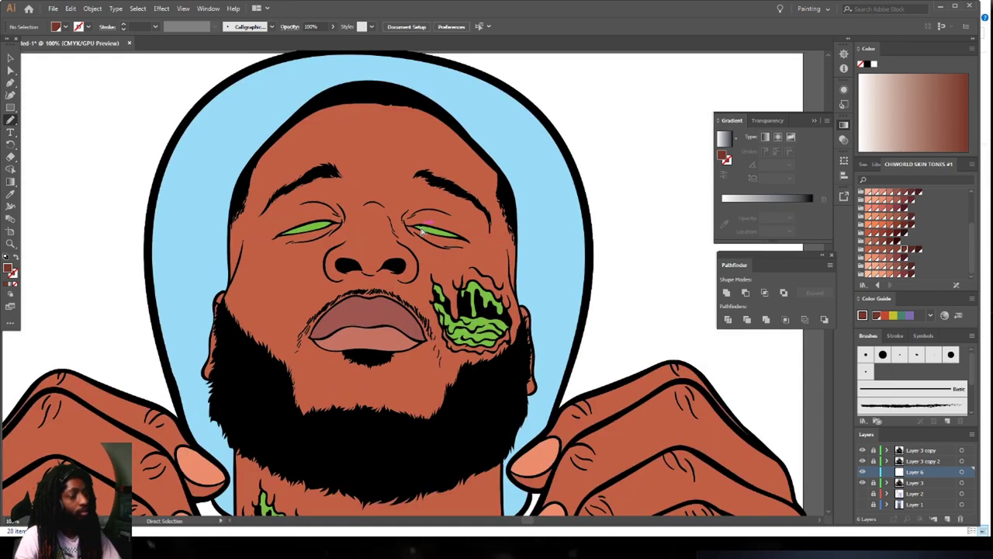
scroll(380, 225, "up", 1)
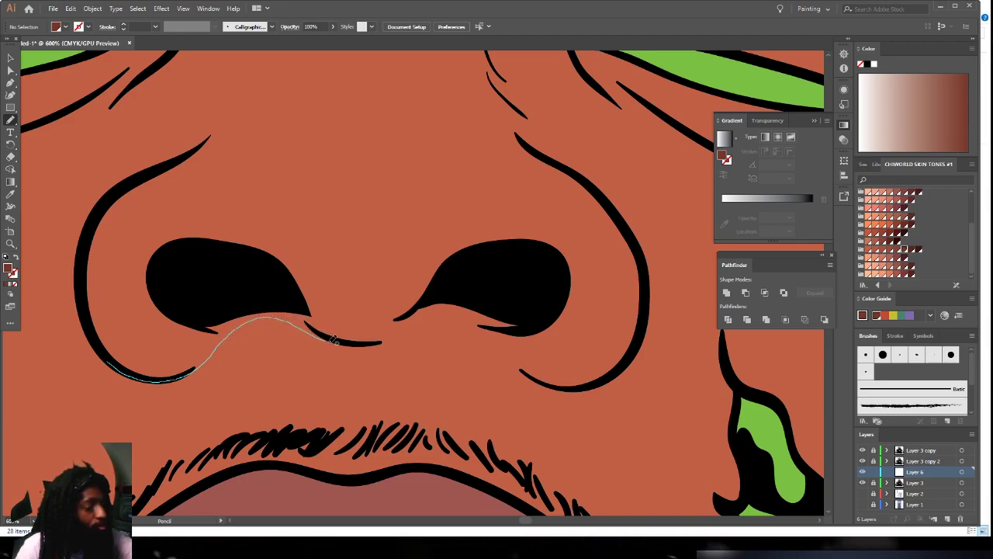
left_click_drag(384, 344, 419, 333)
mouse_move(525, 373)
left_mouse_down()
mouse_move(551, 384)
mouse_move(594, 385)
mouse_move(632, 354)
mouse_move(651, 303)
left_mouse_up()
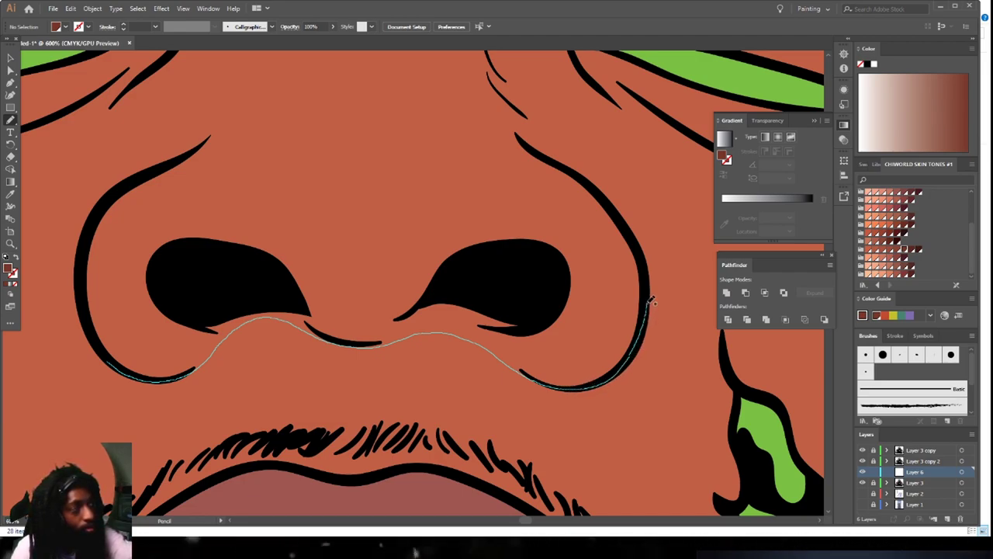
mouse_move(606, 360)
left_mouse_down()
mouse_move(579, 358)
mouse_move(564, 329)
left_mouse_up()
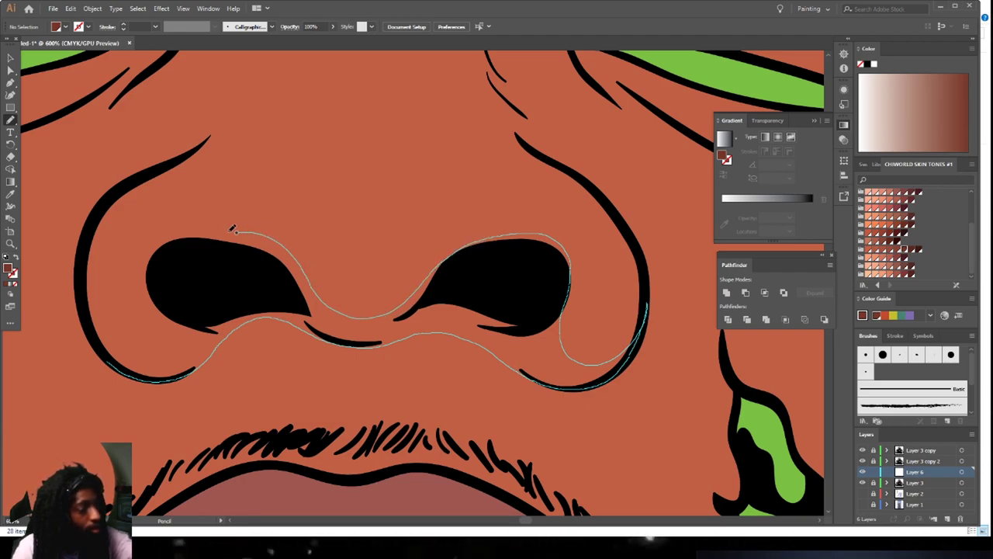
left_click_drag(146, 327, 147, 330)
Draw a dark red-brown shadow around the inner corner of the image's left eye, reaching up to the eyebrow
key("ctrl+1")
scroll(346, 267, "up", 4)
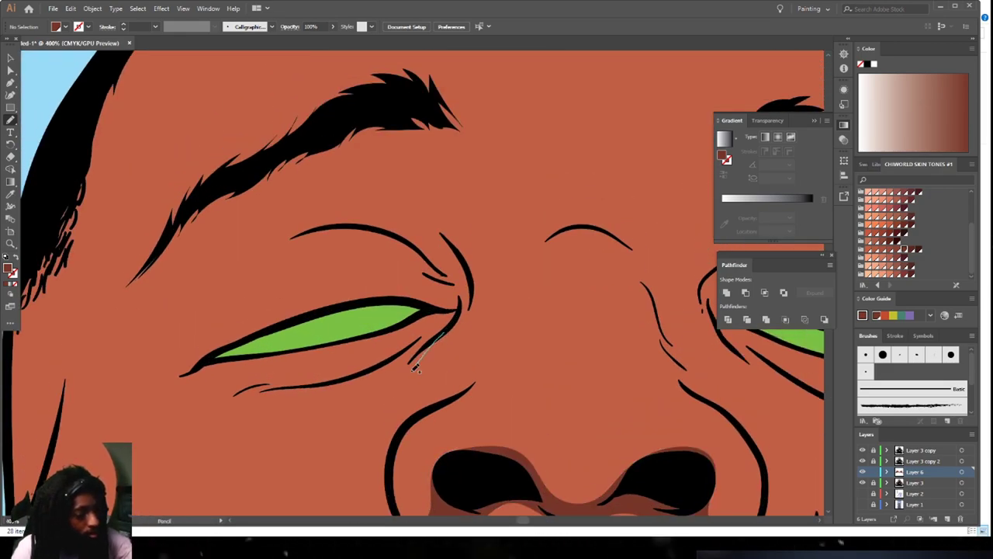
mouse_move(371, 363)
left_mouse_down()
mouse_move(316, 321)
mouse_move(405, 290)
mouse_move(398, 263)
mouse_move(329, 223)
left_mouse_up()
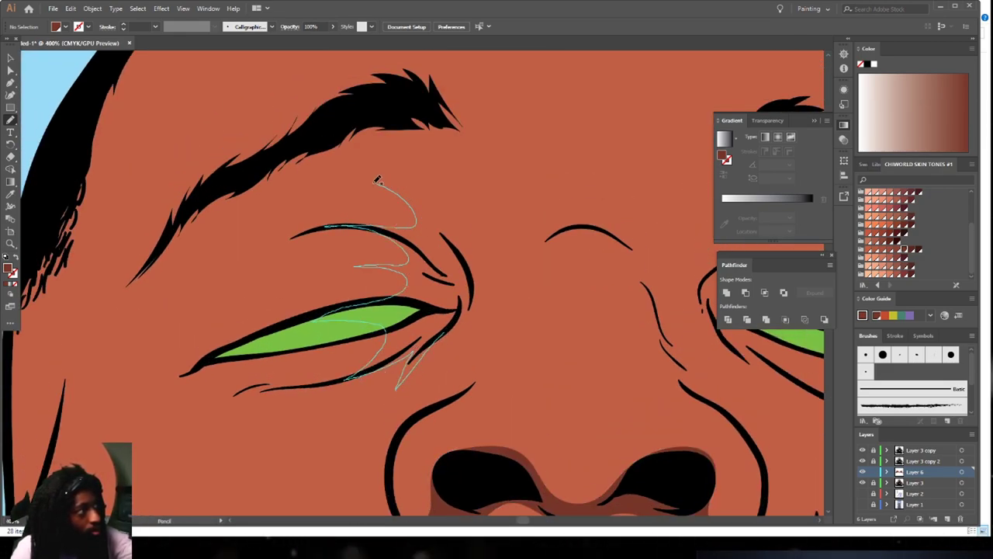
left_click_drag(450, 324, 450, 326)
key("ctrl+minus")
key("ctrl+minus")
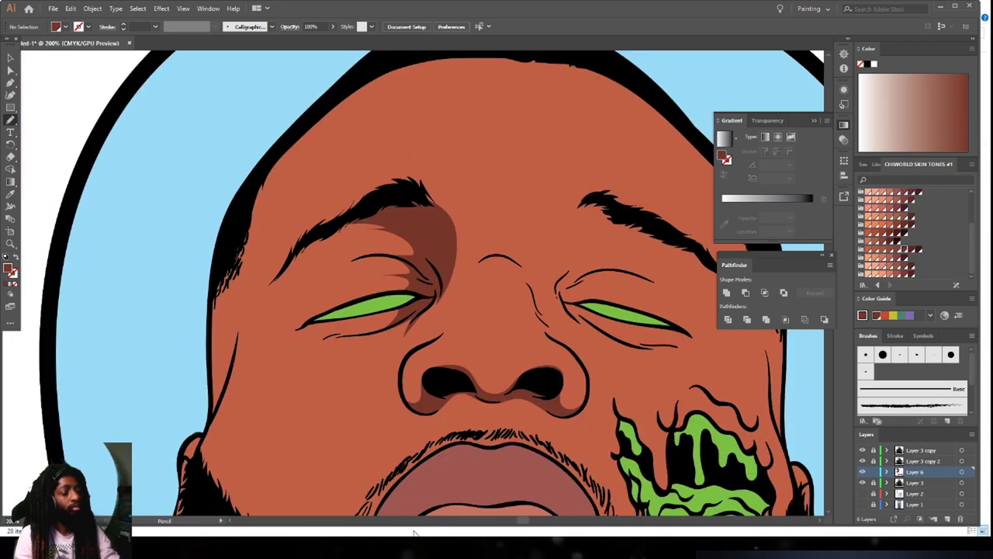
Draw a matching dark shadow around the inner corner of the image's right eye, from the eyebrow down to the eyelid
scroll(470, 326, "right", 3)
key("ctrl+equal")
key("ctrl+equal")
left_click_drag(567, 268, 512, 248)
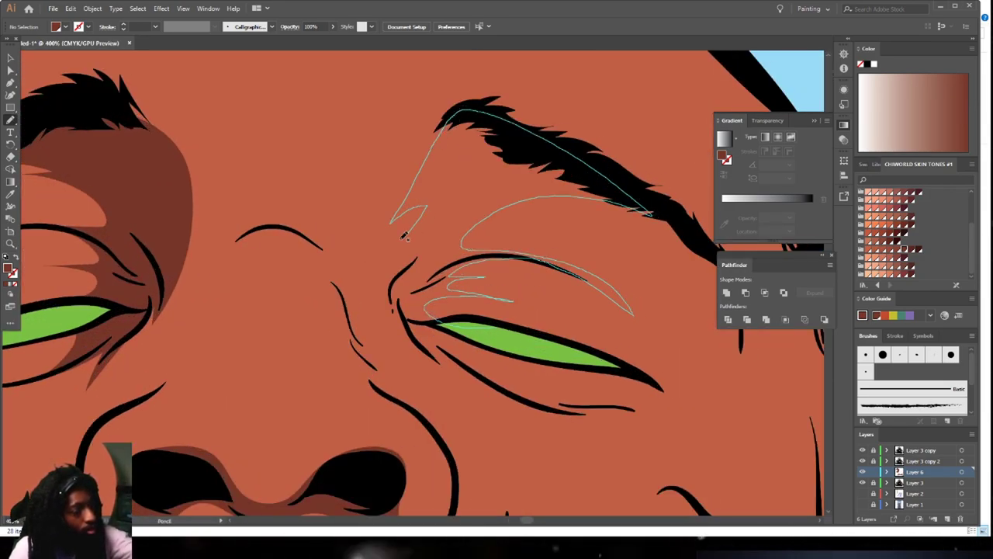
left_click_drag(446, 357, 498, 327)
key("ctrl+minus")
key("ctrl+minus")
key("ctrl+minus")
key("ctrl+minus")
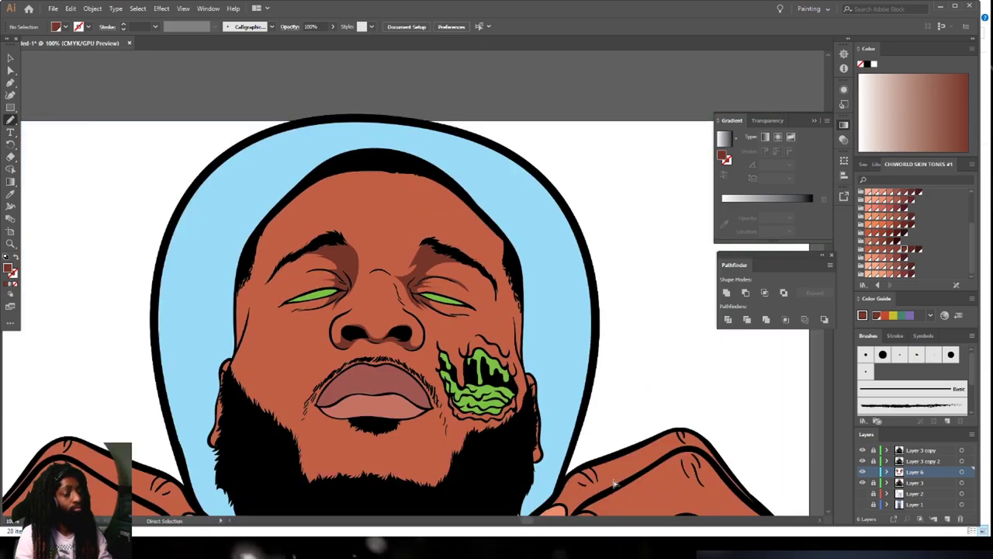
Draw a pointed dark shadow shape on the chin below the lower lip, around the soul patch
left_click_drag(496, 404, 528, 332)
key("ctrl+equal")
key("ctrl+equal")
left_click_drag(539, 472, 515, 412)
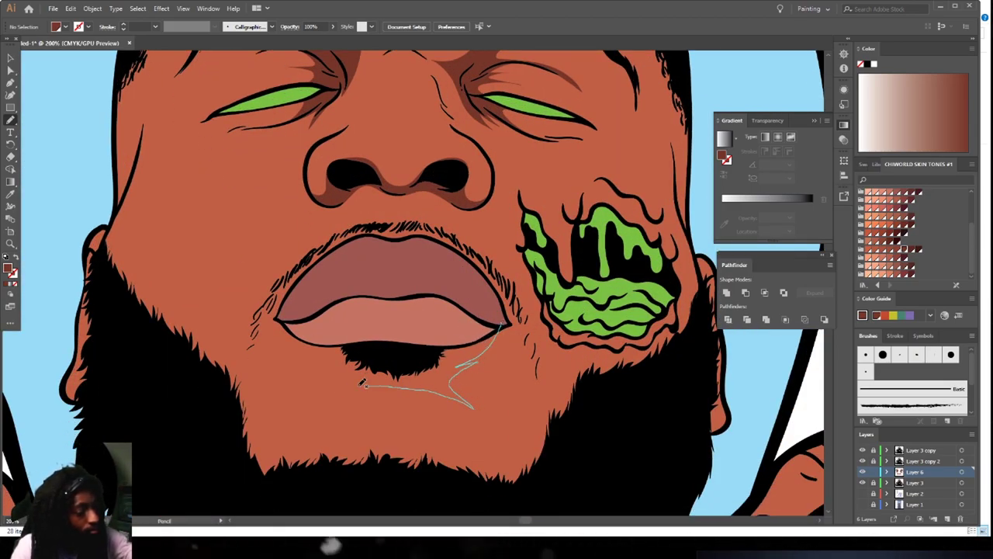
left_click_drag(316, 355, 502, 324)
Draw dark red-brown shadow shapes on the neck and on the palms and thumbs of both hands
key("ctrl+minus")
scroll(467, 497, "down", 3)
key("ctrl+minus")
left_click_drag(363, 467, 516, 313)
mouse_move(478, 385)
left_mouse_down()
mouse_move(499, 415)
mouse_move(669, 146)
left_mouse_up()
left_click_drag(141, 461, 398, 318)
left_click_drag(190, 364, 141, 461)
left_click_drag(698, 310, 270, 278)
key("ctrl+equal")
mouse_move(297, 282)
left_mouse_down()
mouse_move(492, 284)
mouse_move(297, 283)
left_mouse_up()
left_click_drag(573, 208, 423, 426)
left_click_drag(268, 378, 268, 378)
mouse_move(122, 260)
left_mouse_down()
mouse_move(201, 160)
mouse_move(122, 260)
left_mouse_up()
left_click_drag(310, 194, 379, 308)
key("ctrl+equal")
mouse_move(399, 470)
left_mouse_down()
mouse_move(326, 342)
mouse_move(395, 470)
left_mouse_up()
mouse_move(440, 423)
left_mouse_down()
mouse_move(380, 311)
mouse_move(434, 419)
left_mouse_up()
left_click_drag(491, 449, 504, 448)
scroll(388, 286, "down", 5)
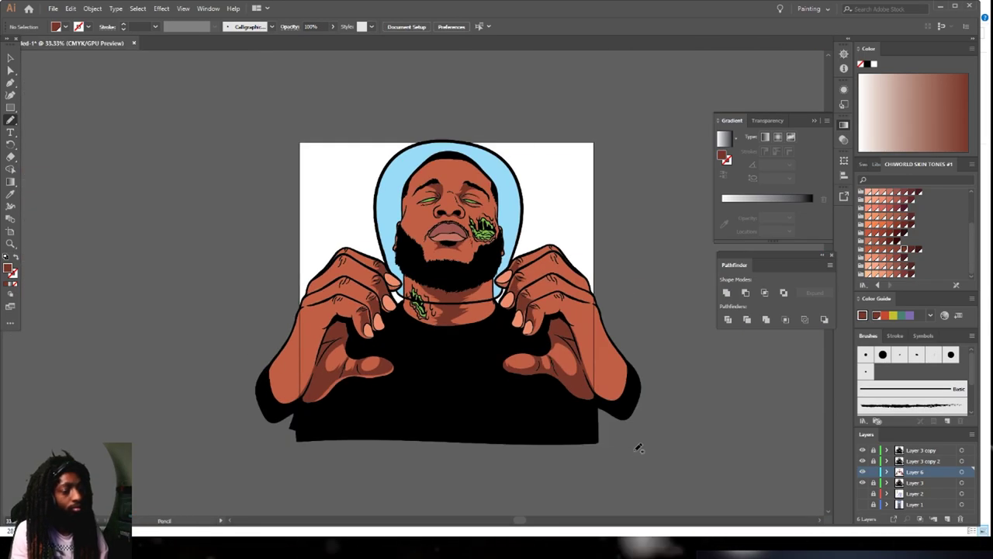
Draw dark shadows on the fingers and around the knuckle creases of the image's right hand
scroll(583, 286, "up", 5)
left_click_drag(470, 262, 481, 271)
key("ctrl+minus")
left_click_drag(423, 264, 437, 370)
left_click_drag(432, 363, 436, 390)
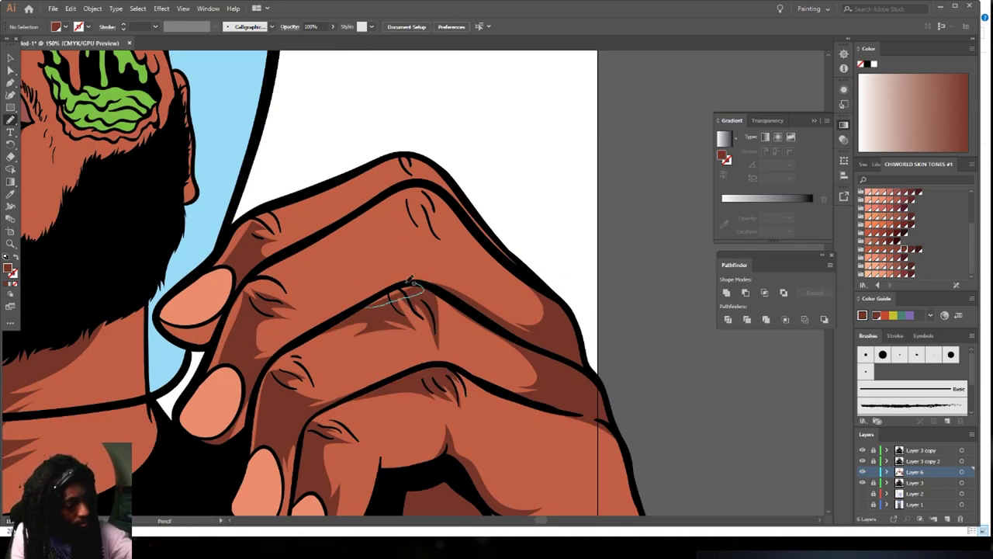
Draw dark jagged shadows on the fingers and knuckles of the image's left hand
left_click_drag(417, 183, 308, 193)
left_click_drag(194, 280, 737, 310)
mouse_move(240, 324)
left_mouse_down()
mouse_move(412, 268)
mouse_move(241, 323)
left_mouse_up()
left_click_drag(434, 187, 438, 215)
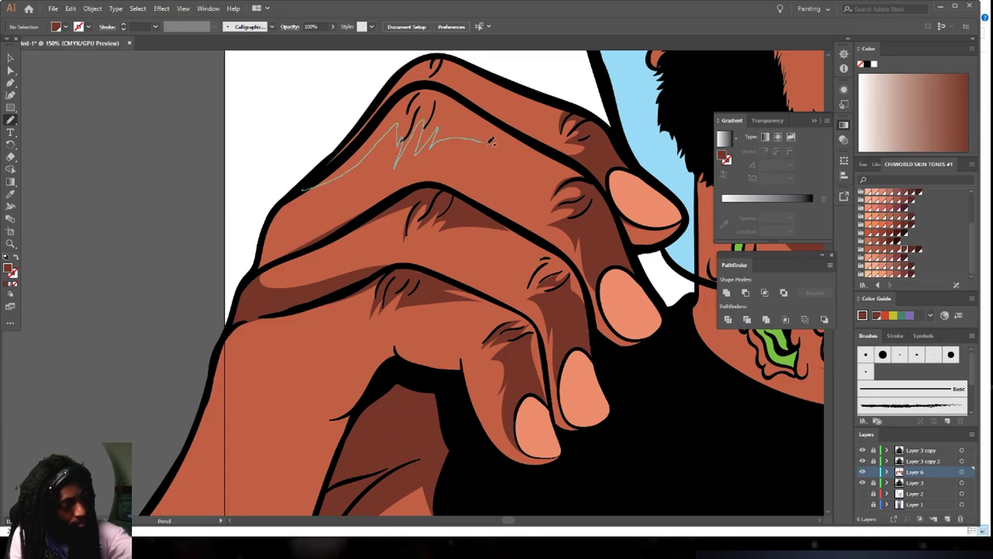
Draw a long dark shadow on the back of the image's right hand, running from the knuckles toward the wrist
scroll(491, 140, "down", 3)
scroll(340, 466, "up", 2)
scroll(360, 479, "down", 3)
scroll(696, 485, "up", 3)
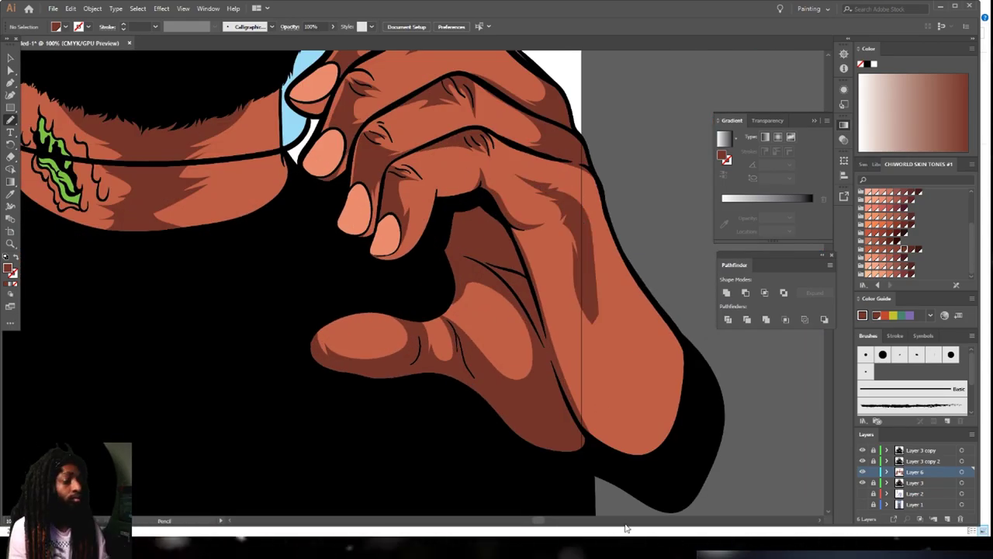
Draw narrow dark shadows along the outer curves of both nose wings
scroll(696, 486, "down", 2)
scroll(371, 163, "up", 6)
left_click_drag(588, 381, 225, 351)
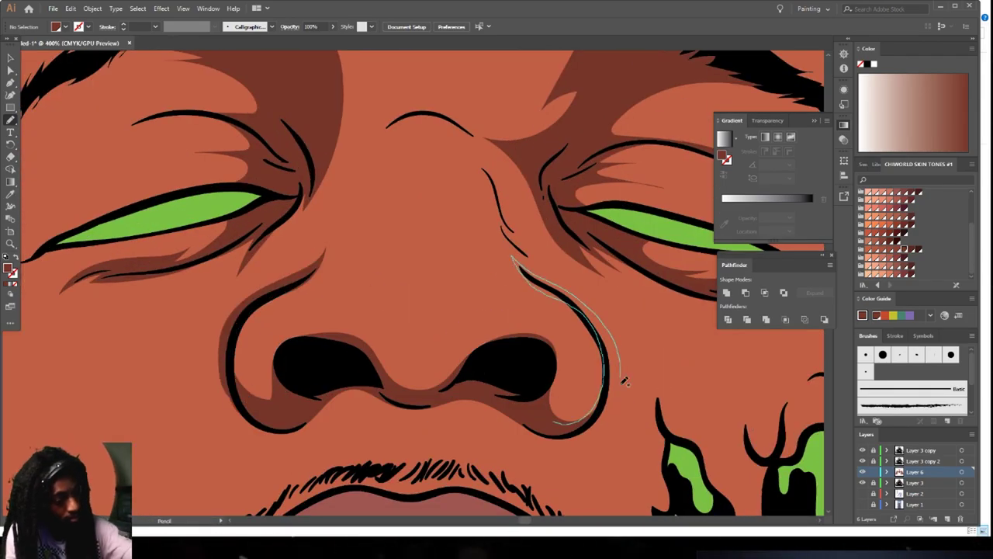
left_click_drag(587, 301, 554, 423)
scroll(664, 245, "down", 3)
Draw further dark shadows on the upper fingers and fingertips beside the nails of the image's left hand
left_click_drag(544, 349, 373, 221)
left_click_drag(373, 333, 416, 223)
scroll(194, 404, "up", 2)
left_click_drag(427, 273, 423, 275)
left_click_drag(487, 314, 532, 417)
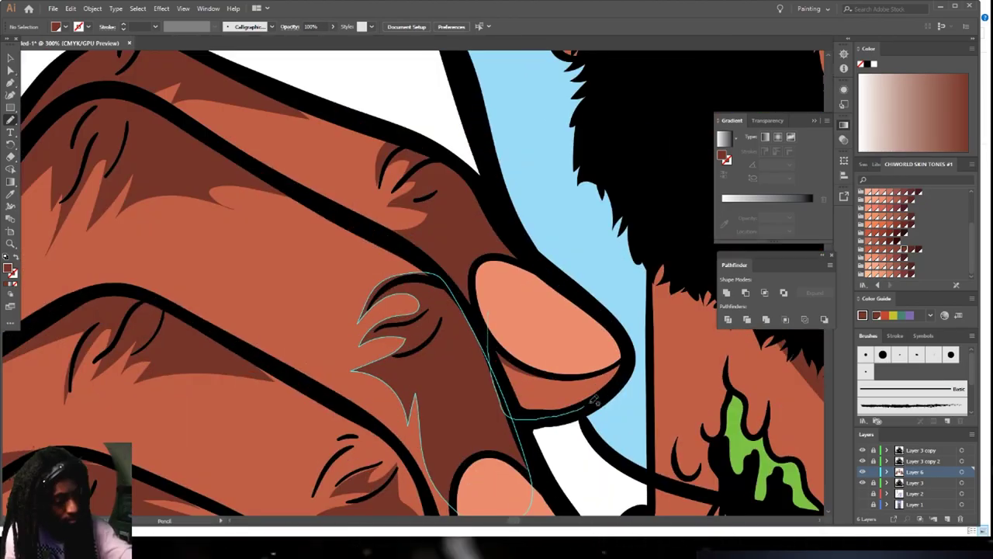
Draw ragged dark shadows on the face along the beard's edge and beneath the cheek wound
scroll(532, 418, "down", 3)
scroll(473, 372, "up", 2)
left_click_drag(243, 249, 289, 325)
scroll(492, 288, "up", 1)
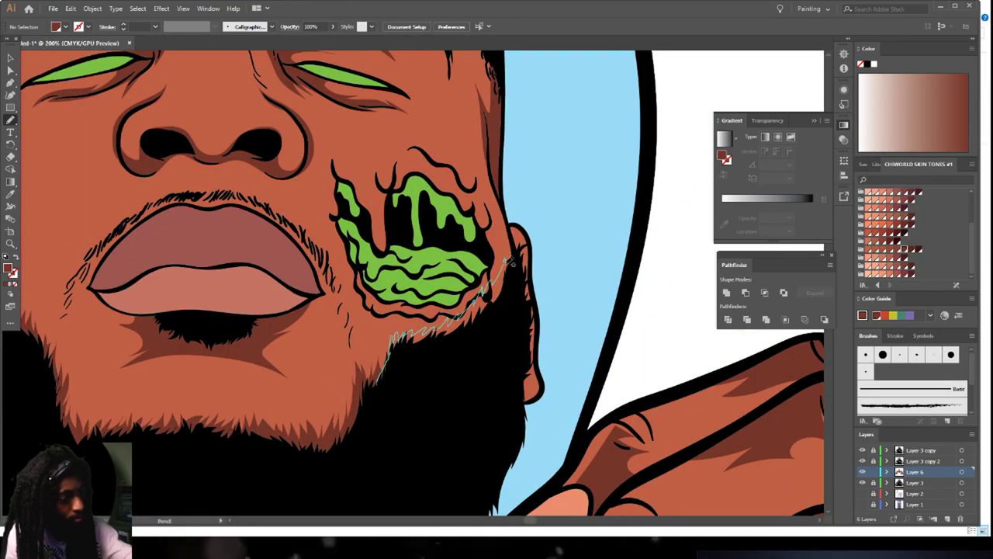
scroll(248, 271, "up", 2)
left_click_drag(433, 372, 224, 362)
scroll(422, 244, "up", 2)
left_click_drag(473, 321, 421, 244)
scroll(481, 295, "up", 2)
left_click_drag(509, 284, 469, 302)
Add the remaining dark shadow shapes on the face, including spiky ones above the mustache
scroll(469, 301, "down", 4)
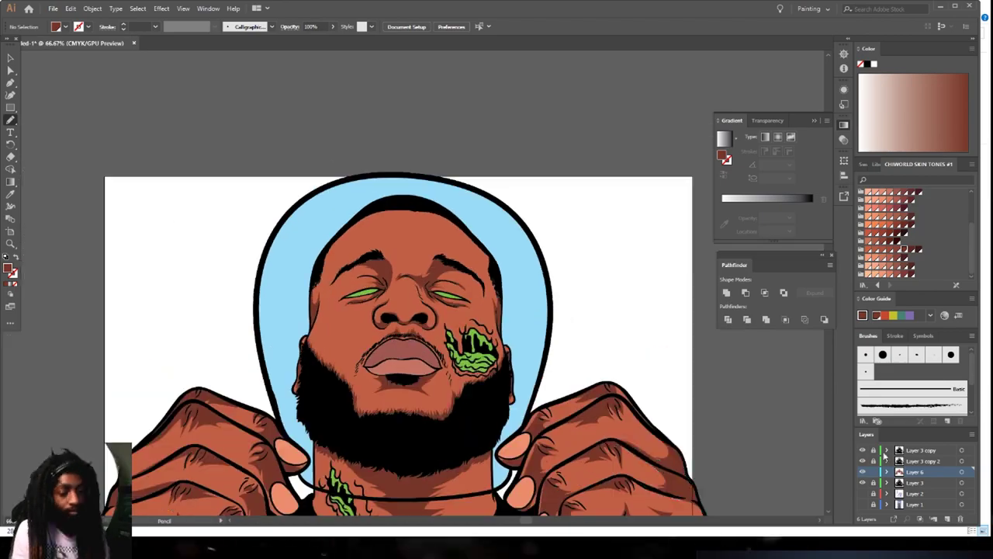
scroll(421, 294, "up", 3)
scroll(543, 304, "down", 4)
scroll(476, 277, "up", 4)
mouse_move(423, 382)
left_mouse_down()
mouse_move(298, 434)
mouse_move(403, 440)
left_mouse_up()
scroll(233, 233, "up", 3)
scroll(233, 232, "down", 2)
mouse_move(232, 361)
left_mouse_down()
mouse_move(595, 350)
mouse_move(248, 360)
left_mouse_up()
scroll(465, 350, "down", 4)
Create a new layer above Layer 3, draw a shadow bridging the inner eyebrows, and give it a brighter red-brown fill
left_click(916, 483)
left_click(947, 519)
scroll(396, 186, "up", 4)
mouse_move(342, 329)
left_mouse_down()
mouse_move(368, 224)
mouse_move(341, 330)
left_mouse_up()
key("v")
left_click(457, 334)
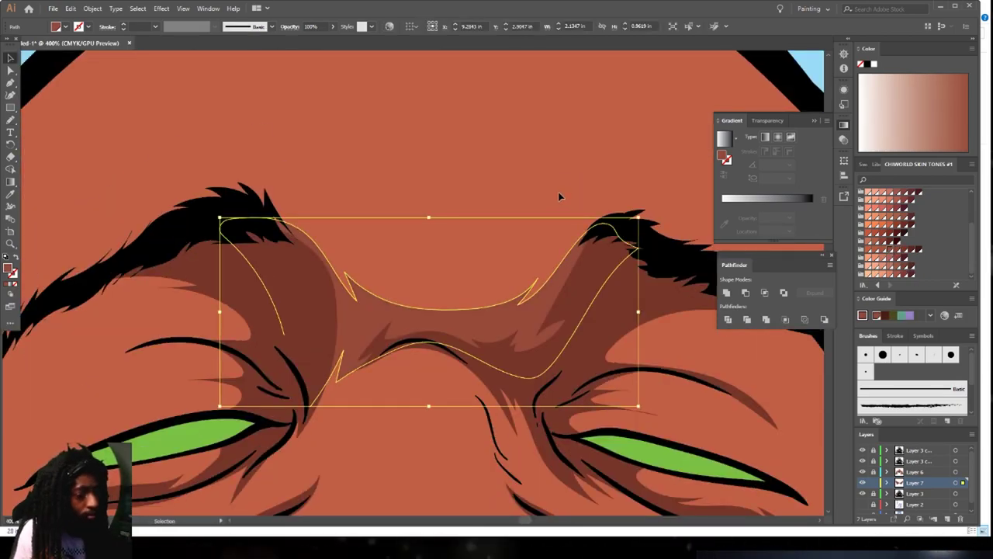
left_click(882, 233)
Draw secondary red-brown shadow shapes around both eyes and across the nose on Layer 7
scroll(558, 195, "down", 1)
mouse_move(498, 454)
left_mouse_down()
mouse_move(485, 381)
mouse_move(498, 454)
left_mouse_up()
scroll(563, 479, "down", 2)
mouse_move(508, 283)
left_mouse_down()
mouse_move(492, 240)
mouse_move(508, 283)
left_mouse_up()
scroll(458, 279, "down", 4)
scroll(407, 267, "up", 5)
mouse_move(429, 290)
left_mouse_down()
mouse_move(335, 206)
mouse_move(429, 291)
left_mouse_up()
scroll(324, 191, "down", 3)
Recolor the Layer 6 shadows dark maroon and the Layer 7 shadows with the C=31 M=89 Y=89 K=36 swatch
key("v")
left_click(99, 68)
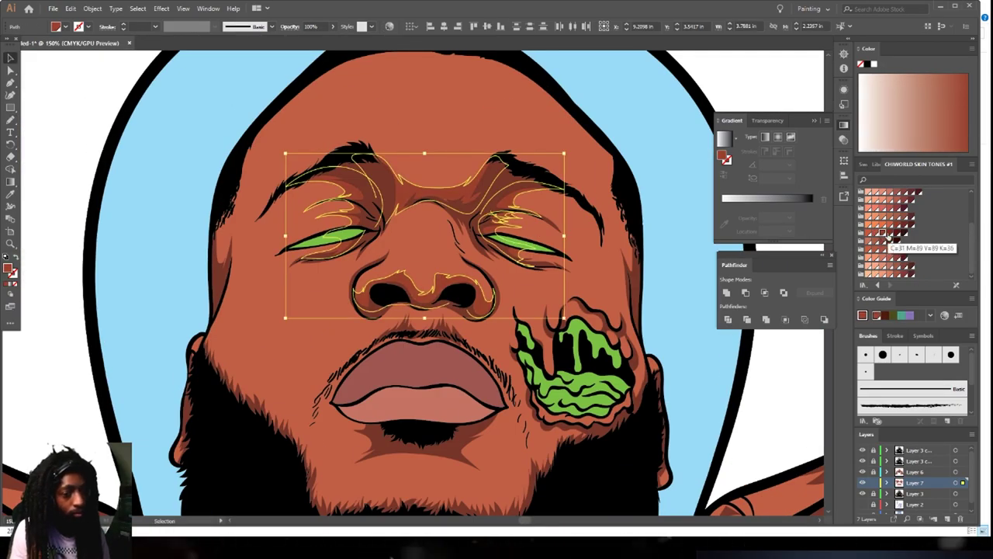
scroll(466, 310, "down", 4)
left_click(573, 419)
left_click(890, 232)
scroll(573, 310, "up", 4)
scroll(423, 233, "up", 2)
left_click(334, 198)
scroll(423, 233, "down", 2)
left_click(776, 357)
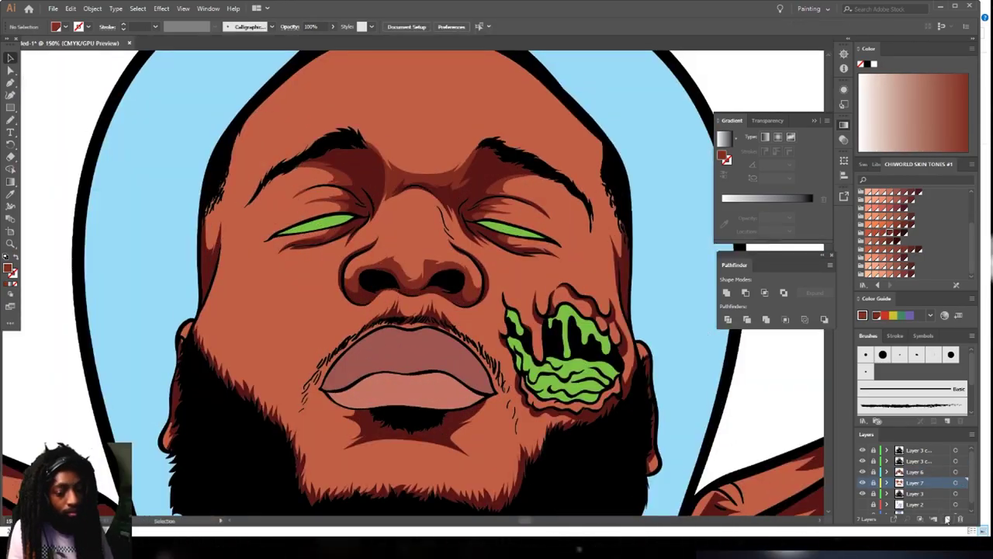
Create a new layer below Layer 7 and draw lighter red-brown shading around the nose and the image's left eye and temple
left_click(947, 518)
left_click_drag(915, 483, 916, 498)
left_click(882, 232)
key("n")
scroll(420, 195, "up", 3)
scroll(435, 173, "down", 3)
scroll(430, 190, "up", 2)
scroll(349, 291, "down", 2)
scroll(254, 339, "up", 5)
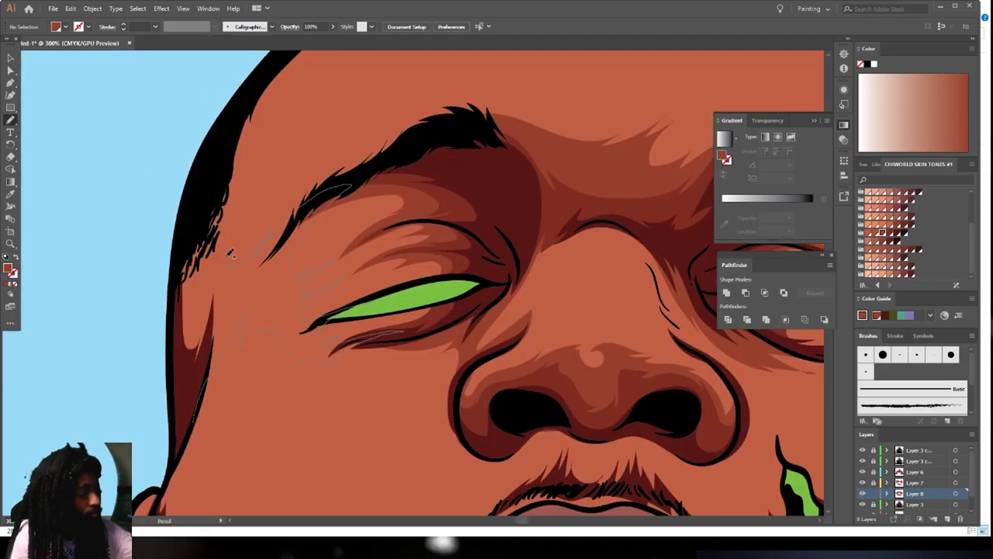
Draw red-brown mid-tone shading across the forehead and on the temple beside the image's right eye
scroll(266, 239, "down", 4)
scroll(413, 305, "up", 4)
scroll(479, 172, "down", 5)
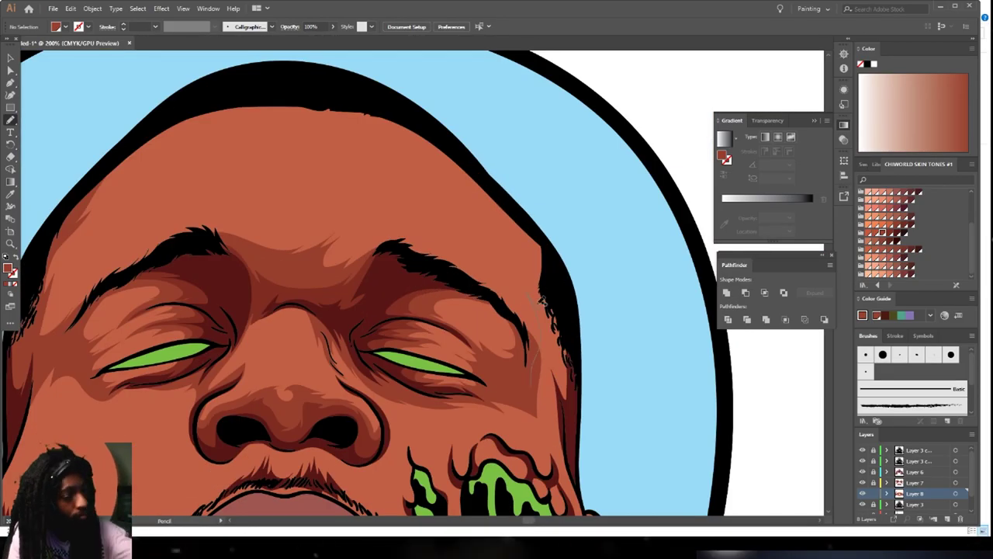
Draw red-brown mid-tone shading on the cheeks along the beard and on the chin around the lower lip
scroll(284, 297, "up", 1)
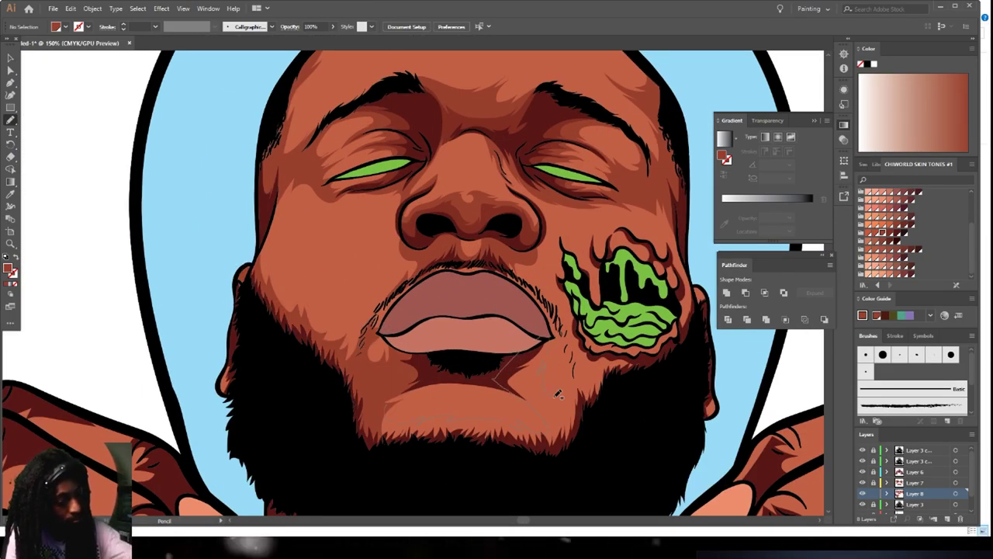
scroll(557, 394, "down", 3)
scroll(411, 395, "up", 3)
scroll(497, 425, "down", 2)
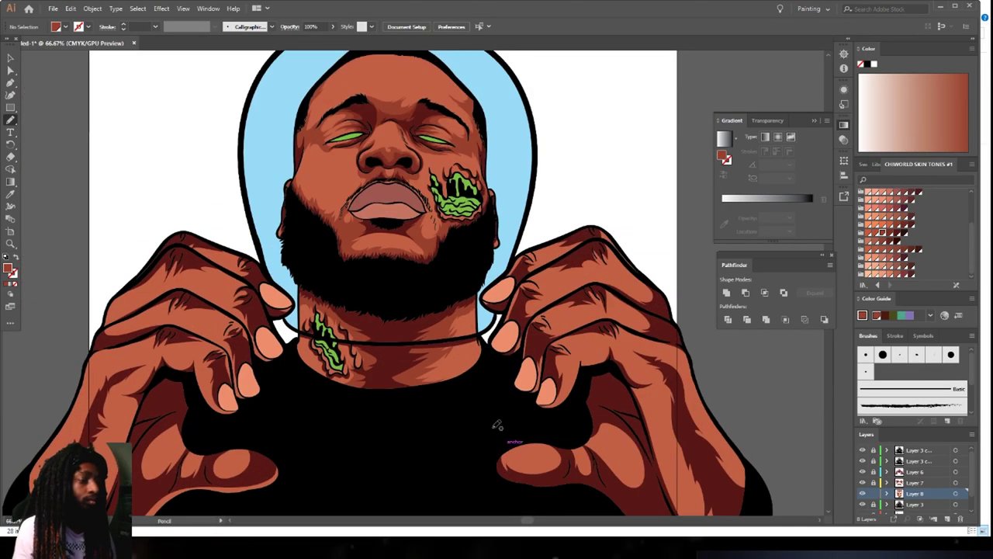
Draw red-brown mid-tone shading on the palm, fingers and back of the image's left hand
scroll(380, 391, "up", 3)
scroll(419, 155, "down", 2)
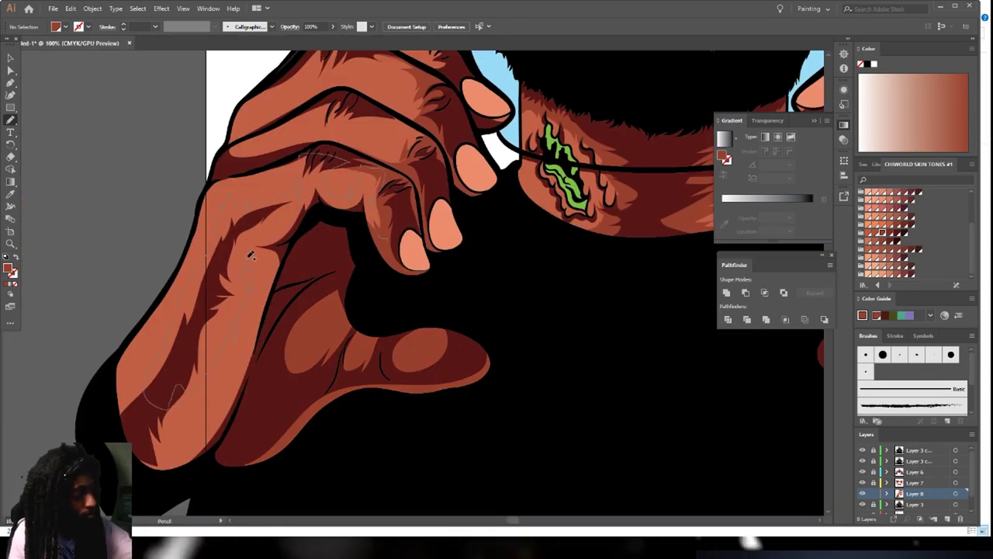
scroll(281, 245, "up", 1)
scroll(405, 276, "up", 1)
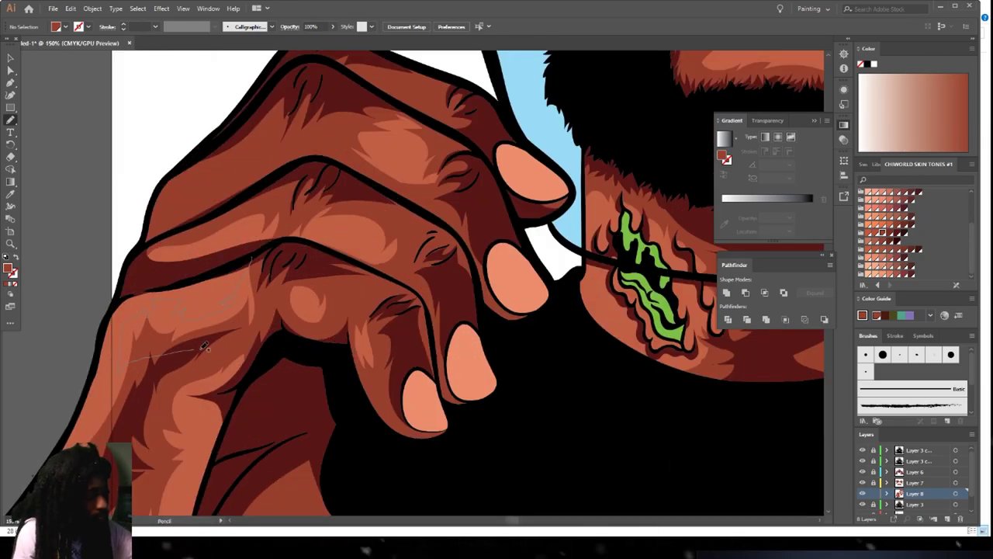
Draw red-brown mid-tone shading on the fingers and back of the image's right hand
scroll(405, 276, "down", 1)
scroll(419, 283, "right", 6)
left_click_drag(333, 448, 347, 462)
scroll(407, 77, "up", 1)
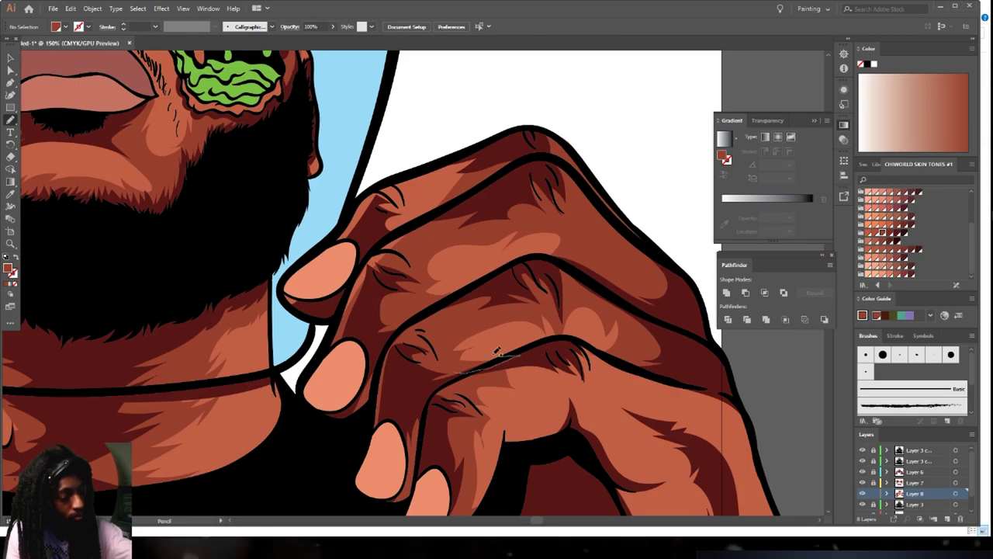
scroll(419, 283, "down", 1)
scroll(505, 494, "down", 1)
scroll(621, 465, "down", 2)
Lock Layer 8, create a new layer above Layer 3, and draw a lighter reddish shade on the image's left cheek
left_click(873, 494)
left_click(916, 504)
left_click(948, 519)
left_click(876, 233)
scroll(381, 252, "up", 4)
left_click_drag(382, 271, 313, 252)
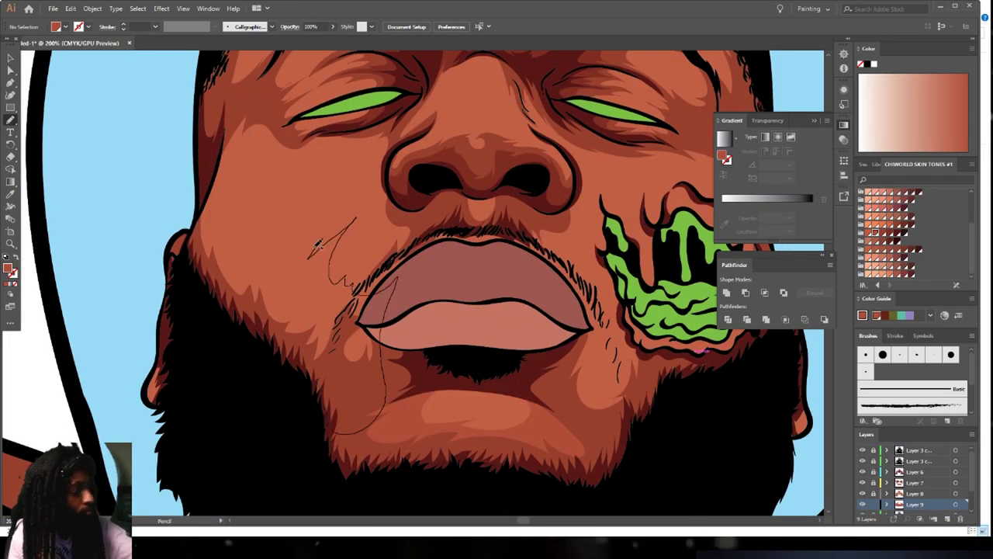
Draw the lighter reddish shade on the image's left cheek and around the image's left side of the nose
scroll(403, 264, "up", 2)
left_click_drag(484, 337, 396, 273)
left_click_drag(466, 271, 413, 204)
scroll(419, 264, "up", 3)
mouse_move(168, 292)
left_mouse_down()
mouse_move(340, 140)
mouse_move(171, 290)
left_mouse_up()
left_click_drag(606, 301, 440, 154)
left_click_drag(605, 353, 522, 315)
scroll(550, 342, "up", 1)
scroll(550, 264, "down", 1)
left_click_drag(432, 260, 415, 245)
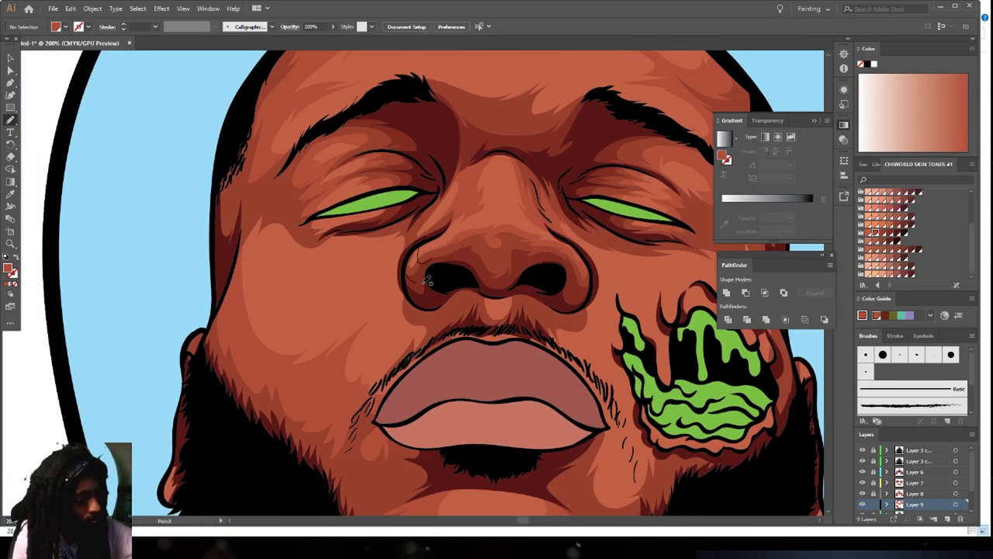
Draw the lighter reddish shade between the nose and the wound on the image's right cheek and on the hands
scroll(419, 249, "down", 1)
scroll(540, 465, "up", 1)
left_click_drag(526, 281, 451, 186)
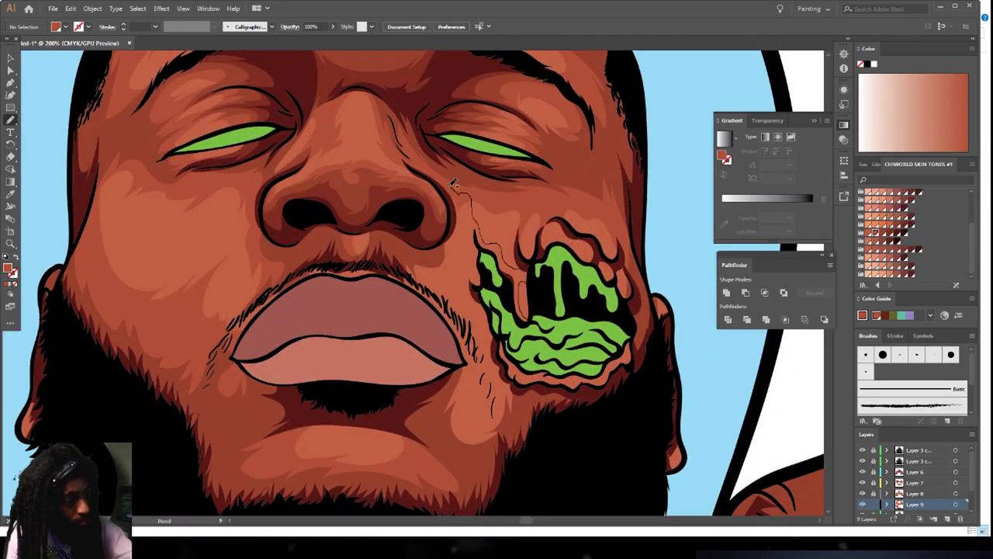
scroll(573, 255, "down", 2)
scroll(357, 248, "up", 2)
left_click_drag(347, 233, 338, 288)
scroll(344, 280, "down", 3)
scroll(342, 443, "up", 2)
scroll(411, 283, "down", 3)
scroll(520, 286, "up", 2)
mouse_move(573, 260)
left_mouse_down()
mouse_move(673, 256)
mouse_move(601, 258)
left_mouse_up()
scroll(543, 256, "down", 3)
scroll(419, 256, "up", 1)
Create a new layer above Layer 6 and draw the darkest brown shadow on the neck beneath the beard
left_click(918, 472)
left_click(947, 518)
left_click(898, 232)
scroll(416, 252, "up", 3)
mouse_move(650, 360)
left_mouse_down()
mouse_move(652, 380)
mouse_move(650, 359)
left_mouse_up()
key("v")
left_click(905, 232)
left_click(898, 232)
left_click(904, 232)
left_click_drag(497, 391, 446, 402)
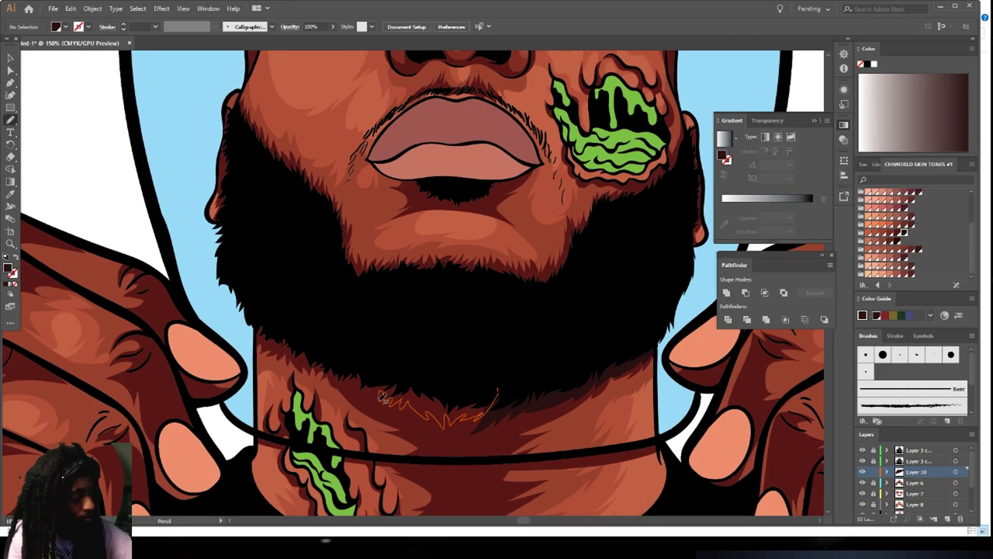
Draw the darkest brown shadows around the inner eye corners and on the palms and thumbs
scroll(465, 280, "up", 4)
left_click_drag(466, 332, 541, 378)
scroll(543, 378, "down", 5)
scroll(467, 454, "up", 3)
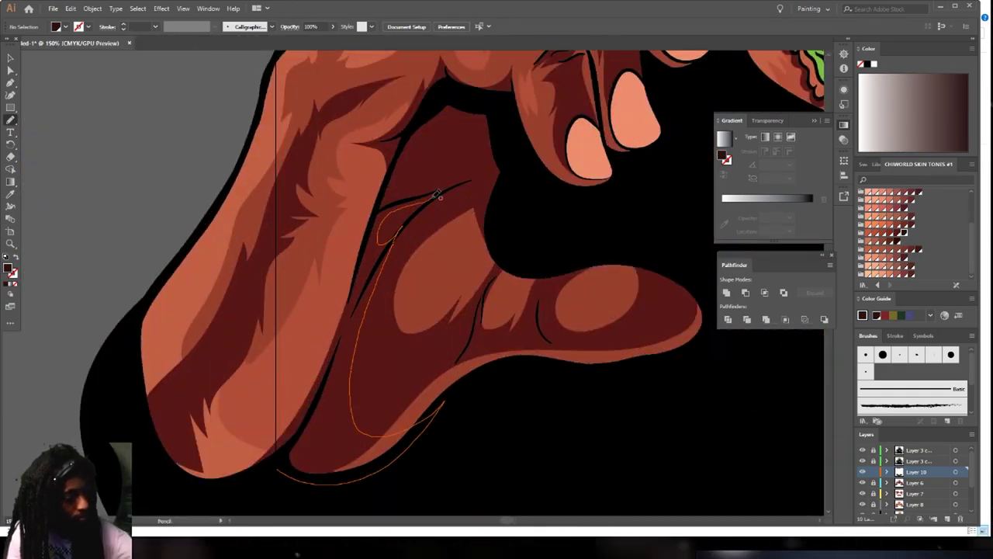
left_click_drag(479, 381, 466, 443)
scroll(668, 435, "down", 3)
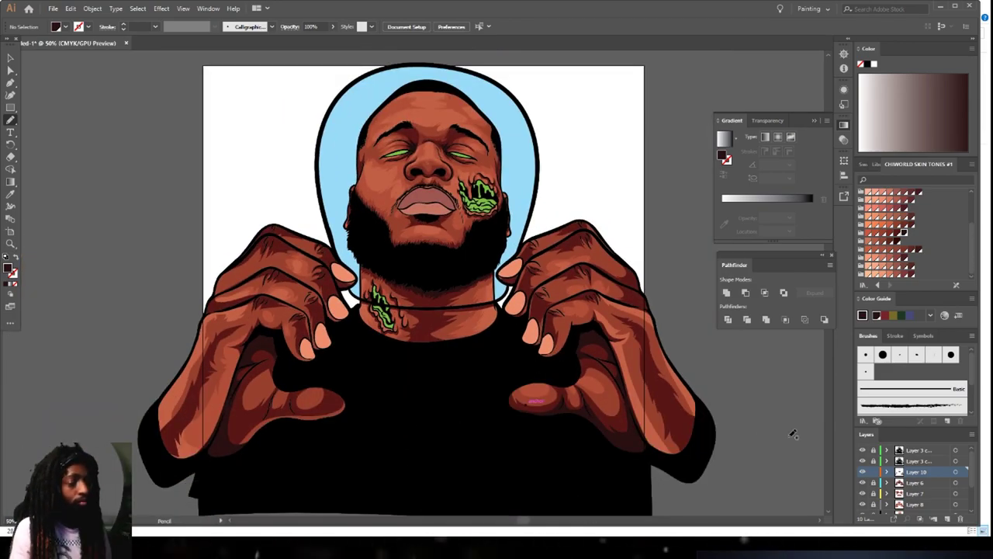
Create a new layer above Layer 10 and draw light peach highlights on the nose bridge and nostril edges
left_click(947, 518)
scroll(430, 166, "up", 4)
left_click(869, 257)
scroll(419, 233, "up", 3)
scroll(446, 258, "up", 2)
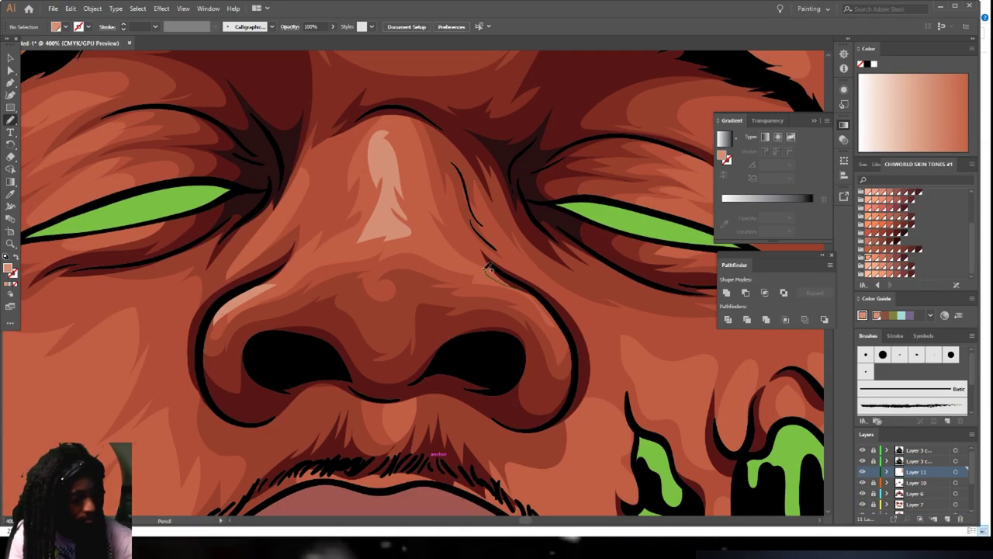
left_click_drag(514, 281, 559, 342)
Select all the highlight shapes on Layer 11 and recolor them a deeper orange skin tone
scroll(451, 264, "down", 1)
key("v")
key("ctrl+a")
left_click(954, 88)
Draw orange skin-tone highlights on the forehead and cheeks with the Pencil tool
key("n")
scroll(376, 218, "up", 4)
scroll(450, 175, "down", 2)
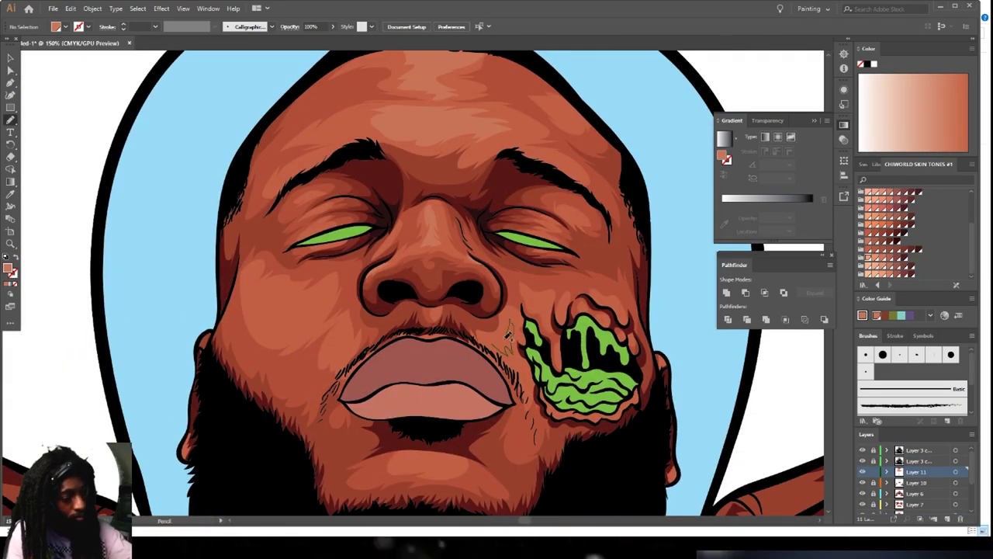
scroll(378, 236, "down", 3)
scroll(427, 490, "up", 2)
scroll(544, 415, "up", 1)
scroll(439, 343, "down", 2)
Move Layer 11 below Layer 6 and create a new layer above Layer 10
mouse_move(920, 472)
left_mouse_down()
mouse_move(920, 498)
mouse_move(920, 467)
left_mouse_up()
scroll(388, 284, "down", 1)
left_click(924, 512)
left_click(947, 517)
scroll(574, 358, "up", 3)
Paint thin peach rim highlights along the inside of the finger outlines on both hands with the Paintbrush
key("b")
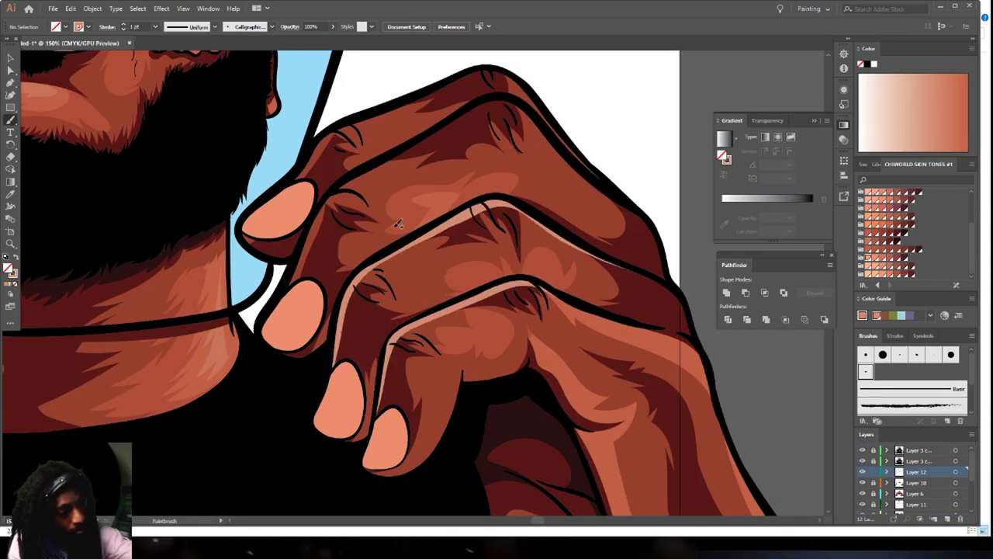
scroll(399, 224, "up", 2)
scroll(304, 240, "up", 1)
scroll(388, 283, "down", 3)
scroll(310, 279, "up", 3)
left_click_drag(310, 237, 433, 284)
scroll(433, 284, "up", 3)
left_click_drag(149, 372, 341, 274)
left_click_drag(200, 259, 269, 191)
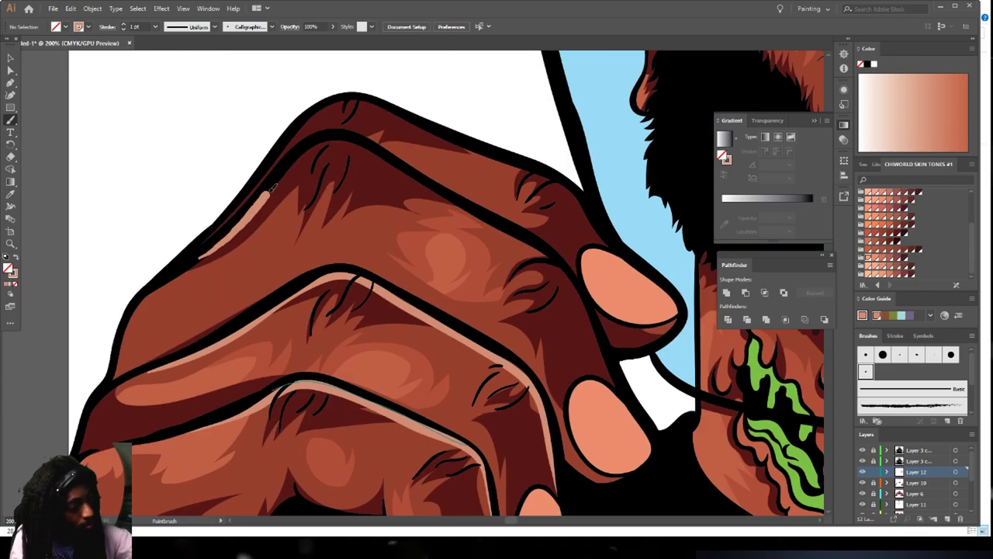
Paint thin peach rim highlights along the edges of the thumbs
scroll(607, 240, "down", 4)
scroll(745, 334, "up", 3)
scroll(621, 388, "up", 2)
left_click_drag(362, 444, 579, 378)
scroll(493, 388, "down", 4)
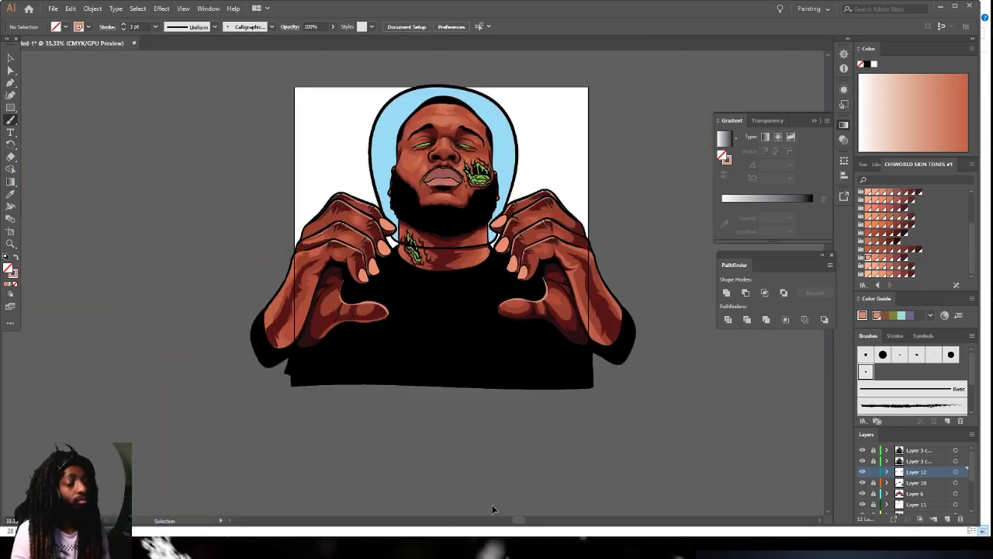
Unlock the lower Layer 3 copy, recolor the lips in deeper reds, and create a new layer above it
scroll(510, 310, "up", 1)
left_click(873, 461)
scroll(412, 227, "up", 3)
double_click(399, 291)
left_click(896, 208)
scroll(399, 339, "up", 3)
left_click(947, 518)
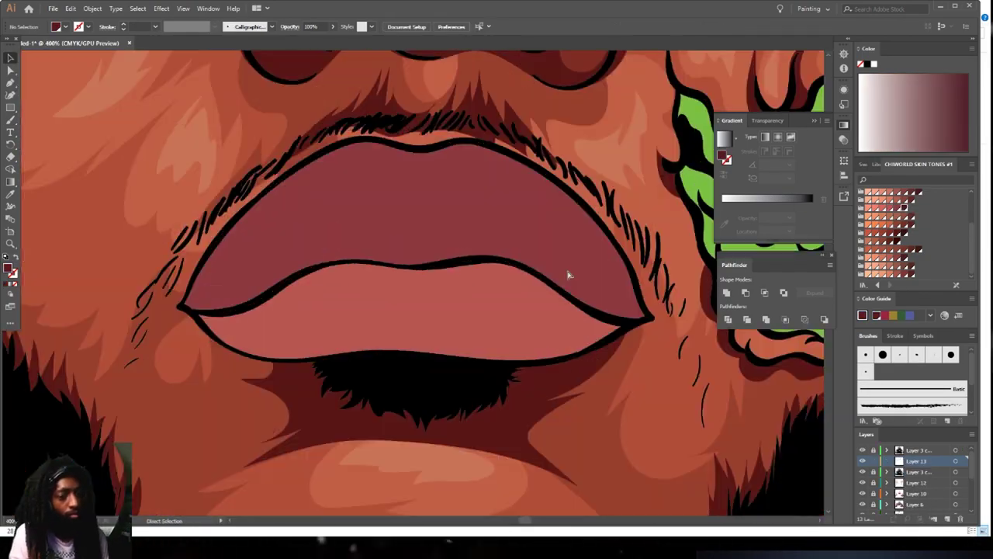
Draw dark maroon and mid-red shading shapes across the lips
scroll(413, 132, "up", 1)
left_click_drag(76, 397, 617, 351)
scroll(400, 292, "down", 2)
mouse_move(277, 294)
left_mouse_down()
mouse_move(75, 397)
mouse_move(205, 476)
mouse_move(78, 403)
left_mouse_up()
left_click(897, 207)
scroll(398, 285, "up", 2)
Draw dusty rose shading along the edge of each fingernail
scroll(382, 257, "down", 6)
scroll(532, 428, "up", 8)
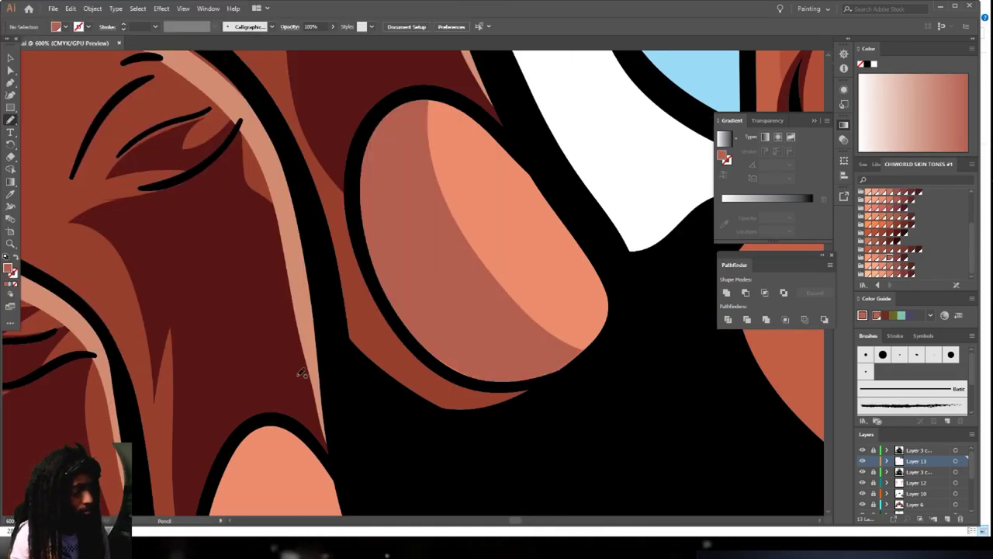
scroll(301, 374, "down", 1)
mouse_move(359, 384)
left_mouse_down()
mouse_move(244, 285)
mouse_move(359, 384)
left_mouse_up()
scroll(360, 384, "down", 3)
scroll(404, 302, "up", 3)
mouse_move(140, 462)
left_mouse_down()
mouse_move(336, 306)
mouse_move(140, 462)
left_mouse_up()
left_click_drag(301, 470, 301, 470)
scroll(301, 464, "down", 7)
Create a new layer above Layer 13 and ready the Pencil tool with a green fill
key("shift+e")
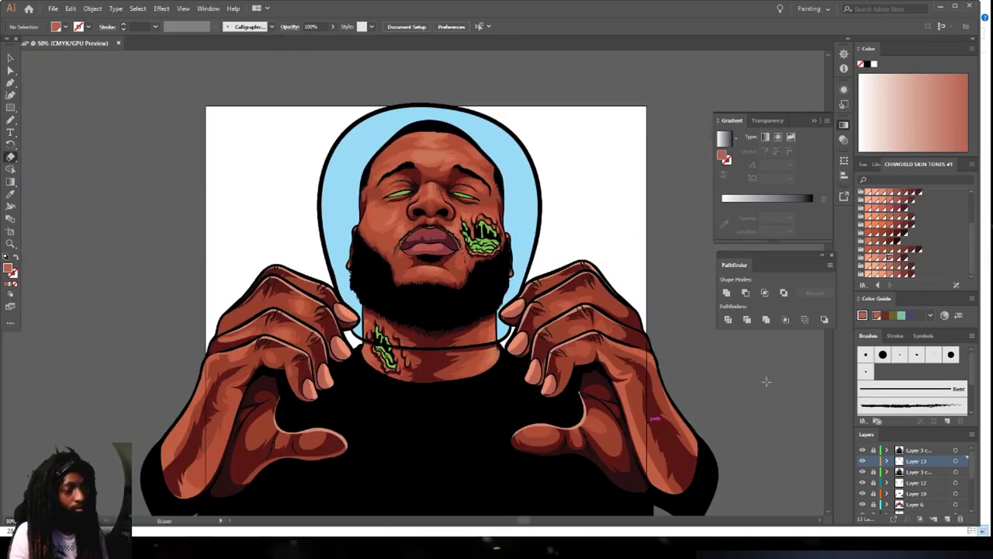
left_click(919, 472)
scroll(437, 192, "up", 2)
left_click(916, 461)
left_click(948, 519)
scroll(346, 203, "up", 4)
key("n")
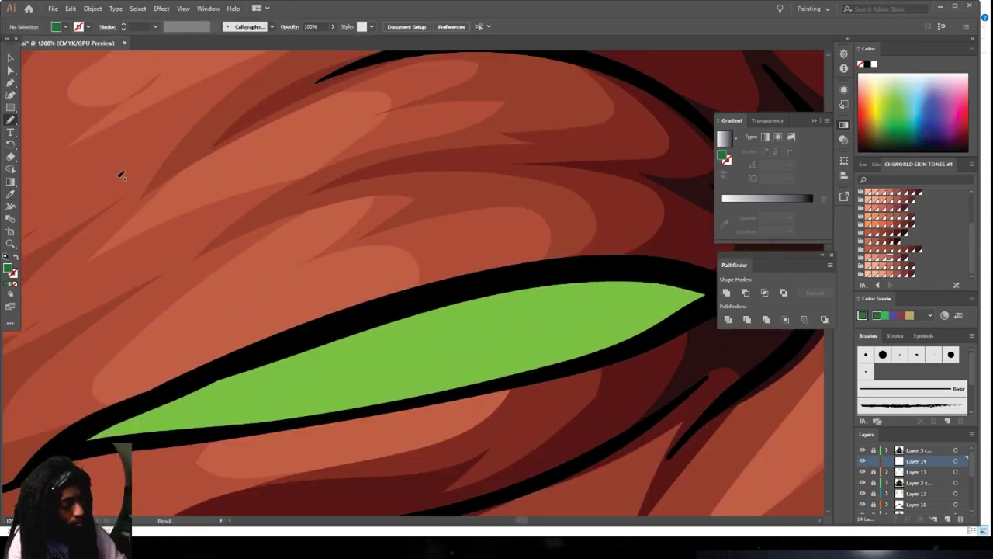
Set the fill to a darker green and draw shading inside both green eyes
left_click_drag(621, 309, 631, 312)
double_click(7, 269)
left_click(256, 41)
mouse_move(162, 413)
left_mouse_down()
mouse_move(149, 420)
mouse_move(161, 414)
left_mouse_up()
scroll(350, 373, "down", 3)
scroll(434, 326, "up", 3)
left_click_drag(435, 312, 427, 303)
scroll(426, 304, "down", 3)
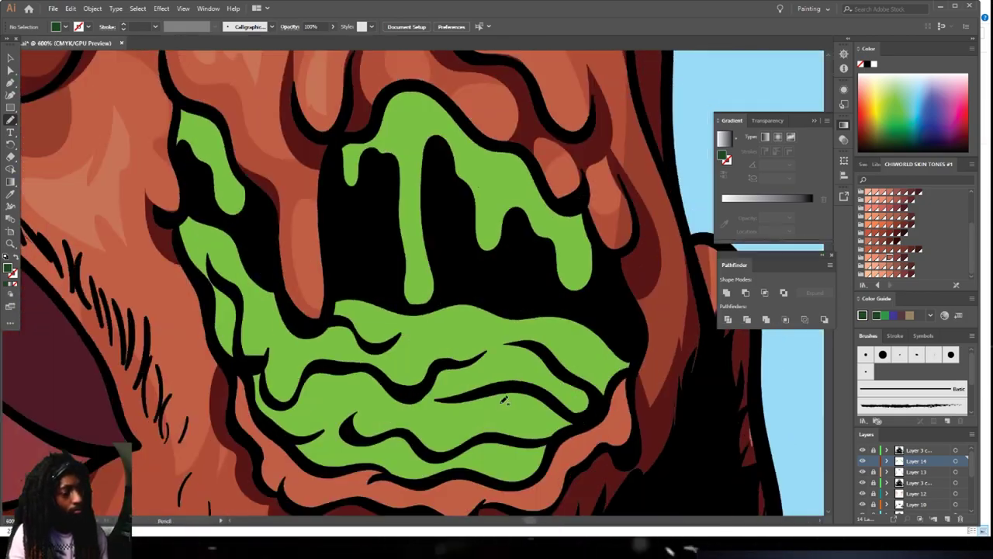
Draw dark green shading on the slime drips in the upper part of the cheek wound
scroll(465, 232, "up", 2)
left_click_drag(471, 268, 526, 269)
scroll(434, 287, "down", 2)
scroll(240, 256, "up", 2)
left_click_drag(242, 268, 246, 272)
scroll(434, 310, "down", 5)
scroll(484, 349, "up", 5)
Draw dark green shading on the pool of slime in the lower part of the cheek wound
left_click_drag(484, 374, 634, 383)
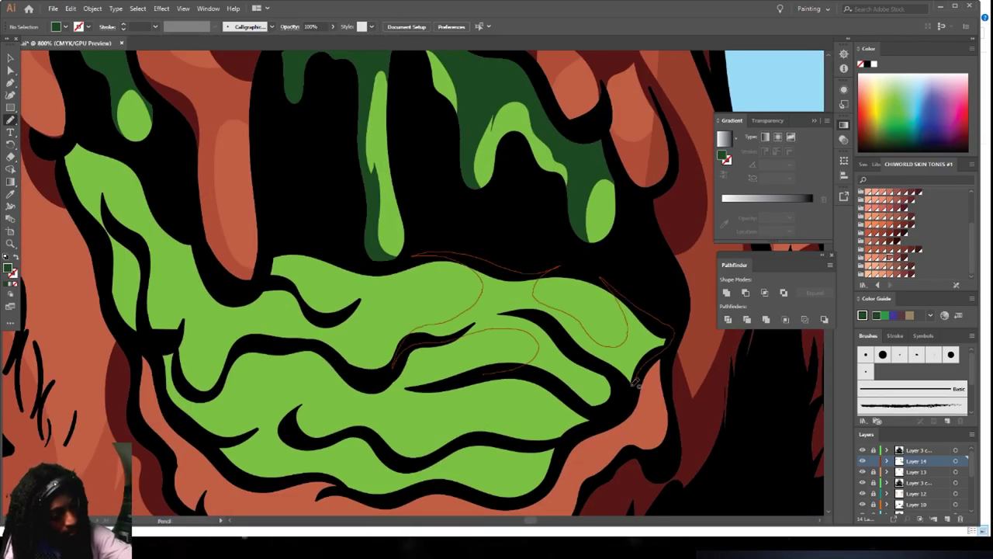
left_click_drag(349, 367, 334, 360)
key("ctrl+minus")
key("ctrl+minus")
key("ctrl+minus")
key("ctrl+equal")
key("ctrl+equal")
key("ctrl+equal")
key("ctrl+equal")
mouse_move(291, 139)
left_mouse_down()
mouse_move(262, 232)
mouse_move(288, 141)
left_mouse_up()
scroll(271, 310, "up", 3)
left_click_drag(213, 388, 271, 333)
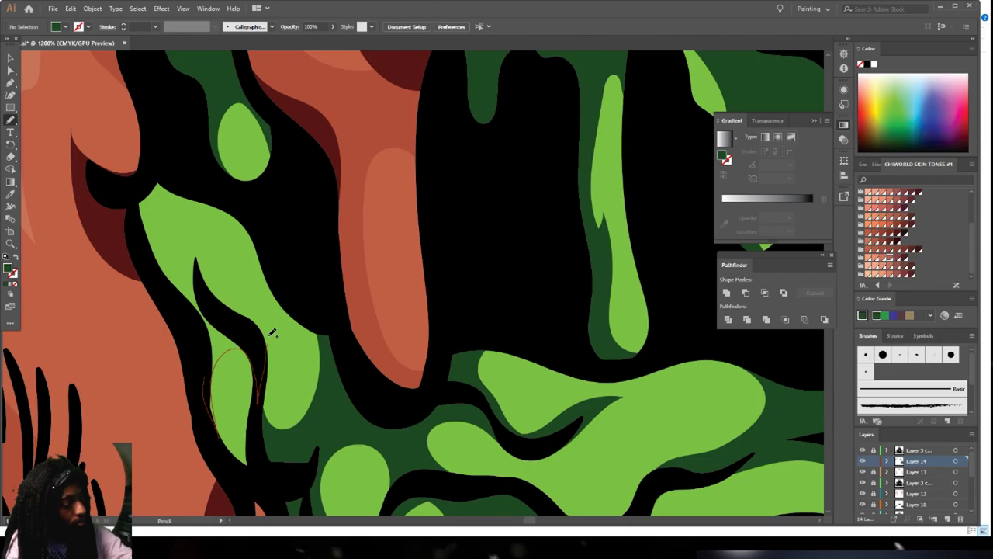
Draw dark green shading on the slime in the neck wound
key("ctrl+minus")
key("ctrl+minus")
key("ctrl+minus")
key("ctrl+minus")
key("ctrl+minus")
scroll(385, 261, "up", 3)
left_click_drag(410, 198, 355, 200)
scroll(411, 310, "down", 3)
left_click_drag(393, 311, 399, 328)
scroll(399, 310, "up", 1)
left_click_drag(365, 160, 288, 148)
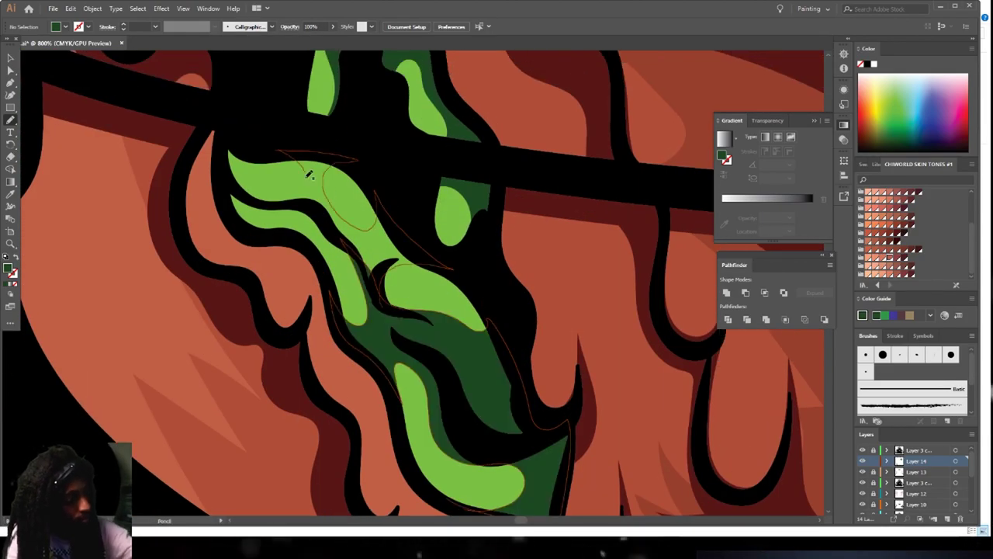
Recolor the blue shape behind the head to light green and add a new layer above Layer 14
scroll(307, 386, "down", 6)
scroll(418, 380, "down", 1)
scroll(917, 481, "down", 5)
double_click(295, 210)
double_click(8, 267)
left_click(255, 42)
scroll(418, 380, "up", 1)
left_click(947, 518)
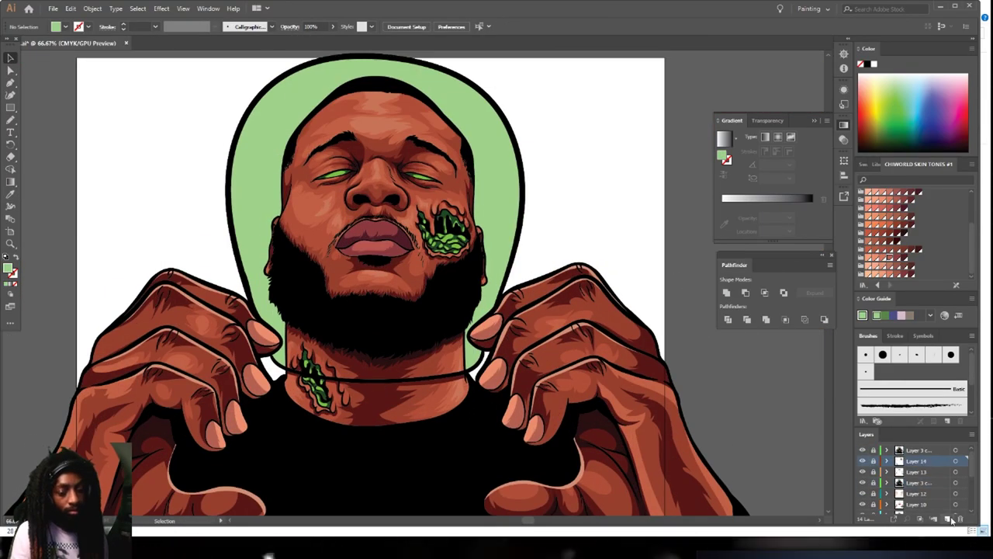
Trace the glass helmet's interior over the head with the Pencil tool and unite the pieces into one shape
scroll(389, 92, "up", 1)
left_click(877, 101)
key("n")
left_click_drag(233, 263, 240, 256)
mouse_move(419, 450)
left_mouse_down()
mouse_move(583, 197)
mouse_move(446, 124)
left_mouse_up()
left_click_drag(215, 396, 240, 116)
scroll(370, 373, "up", 1)
left_click_drag(571, 350, 189, 363)
scroll(388, 334, "down", 2)
key("ctrl+a")
left_click(93, 9)
left_click(727, 292)
Fill the helmet shape with a radial gradient from the Metals swatches and recolor its stops from light to dark green
left_click(863, 285)
left_click(962, 192)
double_click(722, 217)
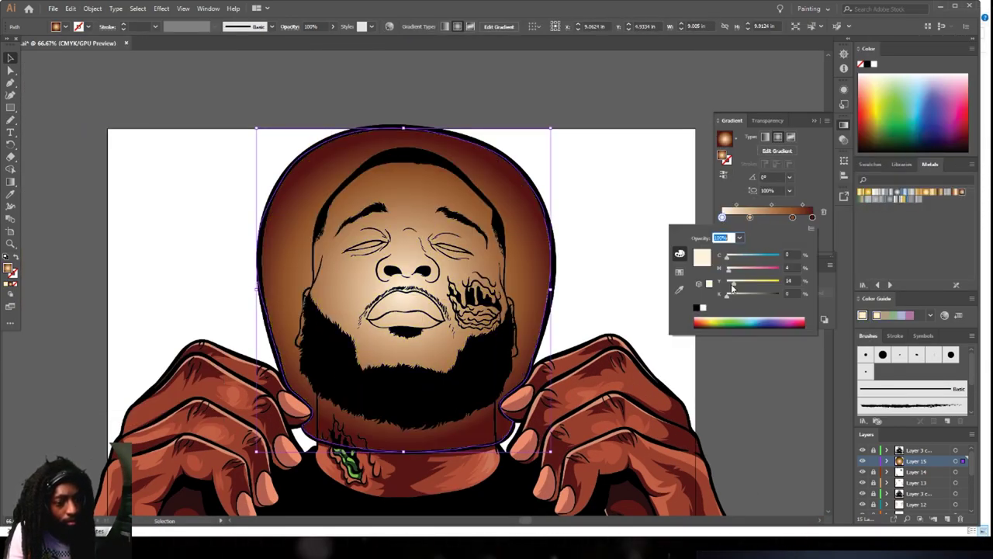
double_click(749, 217)
left_click(792, 217)
left_click(790, 229)
left_click(800, 298)
double_click(749, 218)
left_click_drag(727, 257, 763, 270)
double_click(813, 217)
Adjust the radial gradient's spread and stop position across the helmet and refine the stop color
key("g")
mouse_move(553, 288)
left_mouse_down()
mouse_move(696, 288)
mouse_move(577, 289)
left_mouse_up()
left_click_drag(750, 217, 774, 217)
left_click(790, 229)
left_click(800, 262)
key("v")
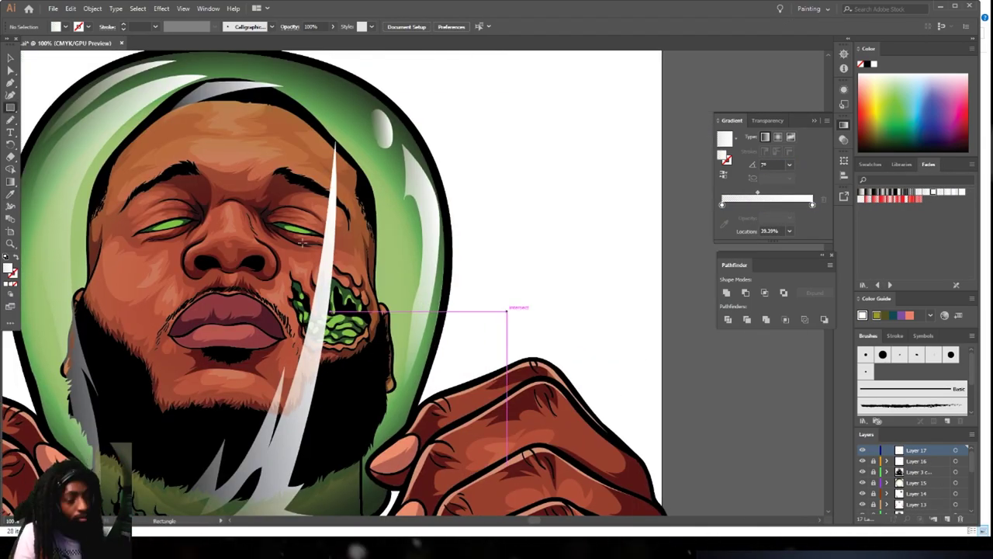
Draw a black-outlined cube with three visible faces beside the helmet on Layer 17 and select all of its parts
mouse_move(444, 336)
left_mouse_down()
mouse_move(566, 365)
mouse_move(643, 326)
mouse_move(641, 257)
mouse_move(533, 160)
left_mouse_up()
scroll(609, 246, "up", 2)
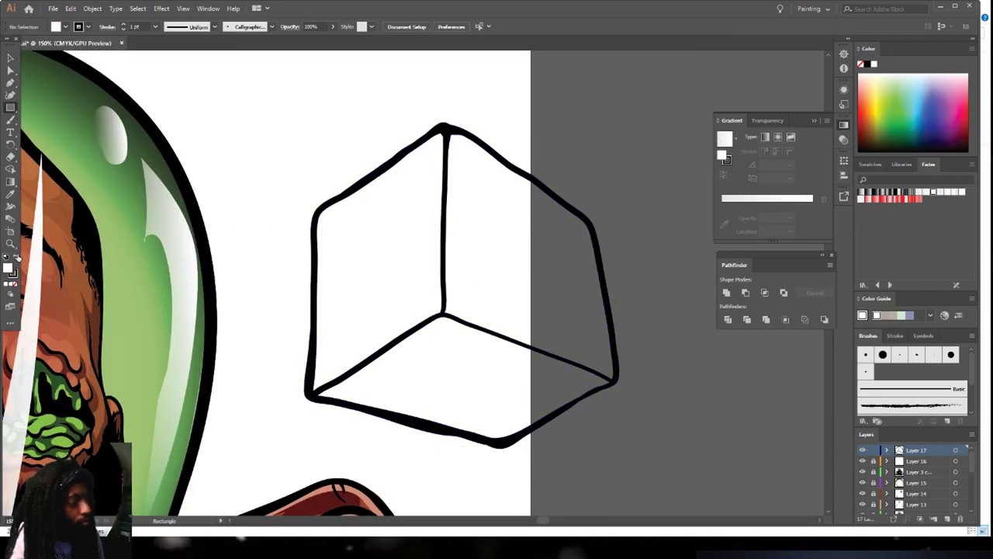
left_click_drag(288, 104, 647, 468)
key("ctrl+7")
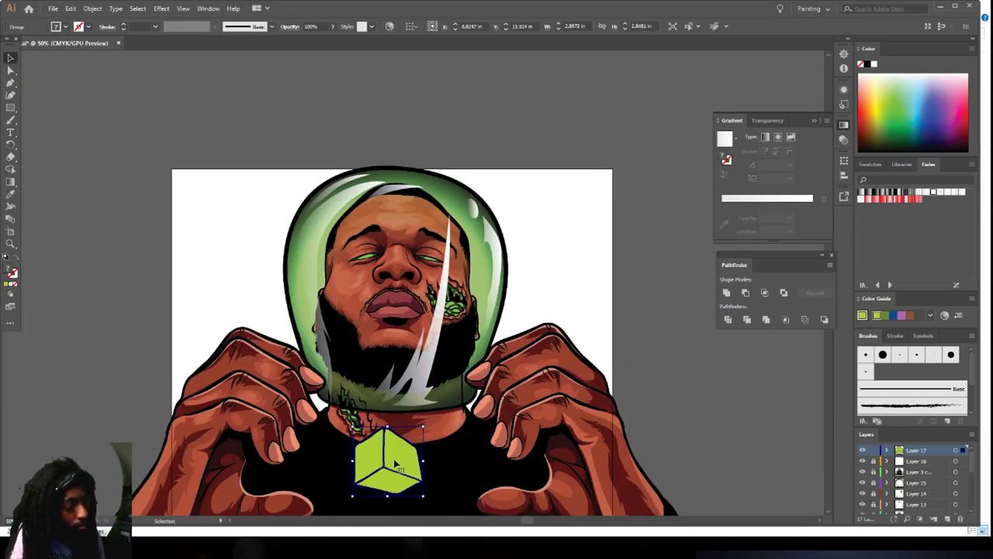
Shade the cube's faces with an Earthtones gradient recolored to olive green and place a smaller cube copy on each side
key("ctrl+plus")
key("ctrl+plus")
key("ctrl+plus")
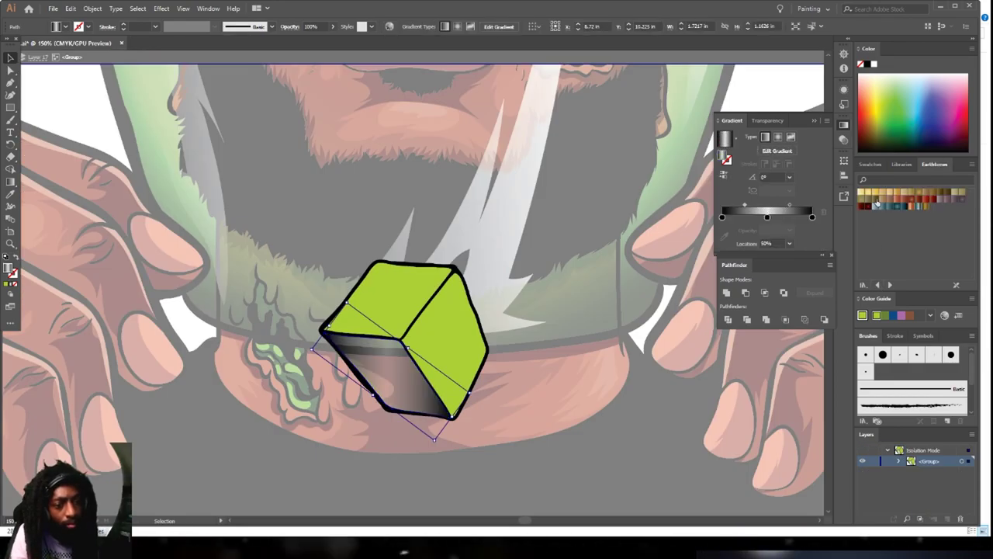
left_click(876, 200)
double_click(722, 217)
double_click(812, 217)
left_click(812, 218)
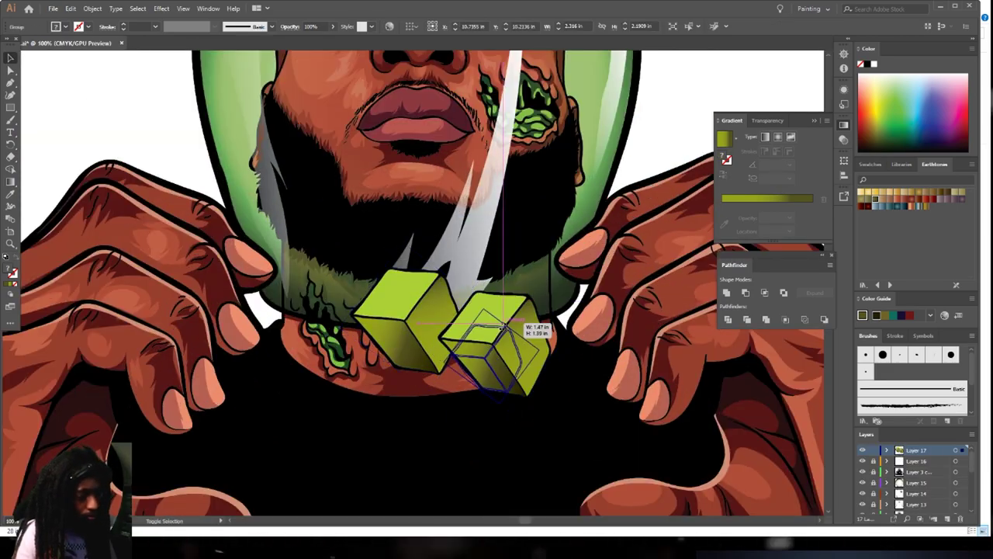
left_click_drag(322, 332, 325, 329)
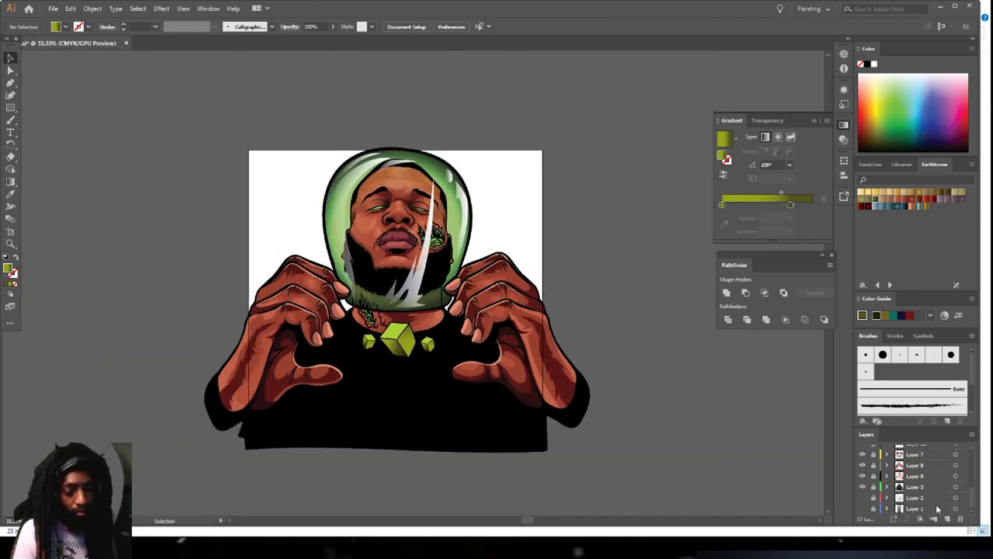
Draw a background rectangle slightly larger than the artboard on Layer 18 and give it a gold-to-brown-to-black linear gradient
left_click_drag(239, 136, 559, 413)
left_click(723, 217)
left_click(767, 217)
left_click_drag(752, 257, 740, 257)
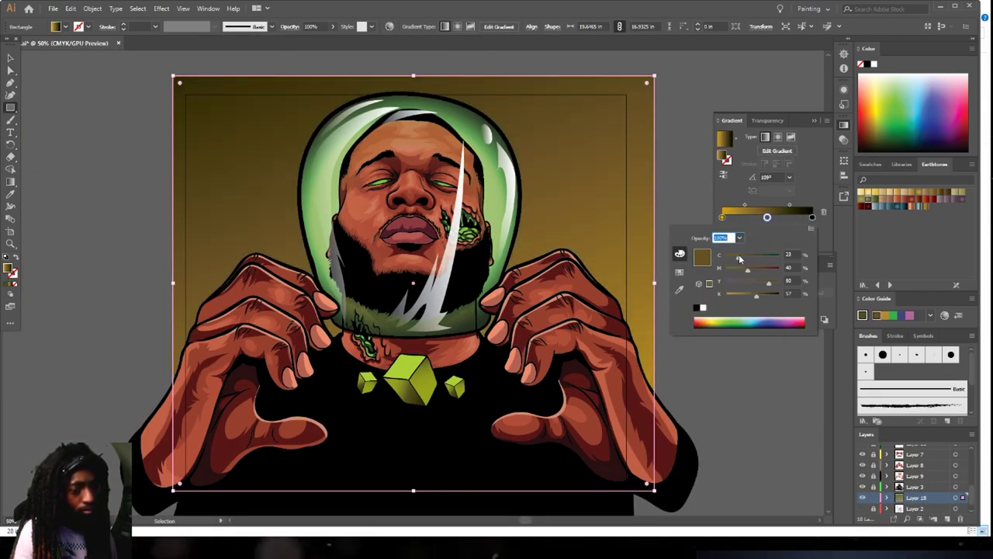
left_click(812, 217)
Redirect the background gradient to run almost vertically, from gold below the figure to black above it
key("g")
key("ctrl+minus")
scroll(474, 461, "down", 1)
left_click_drag(474, 433, 487, 475)
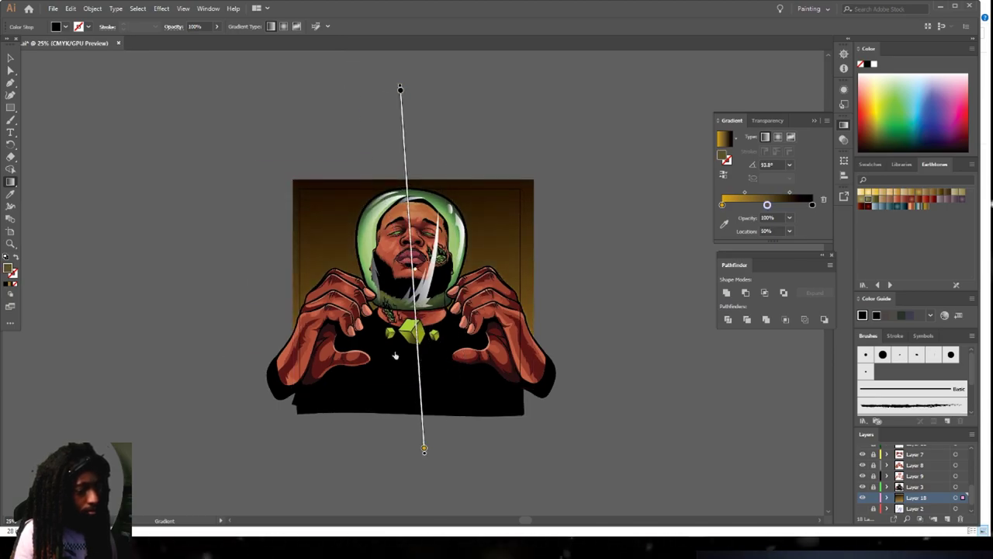